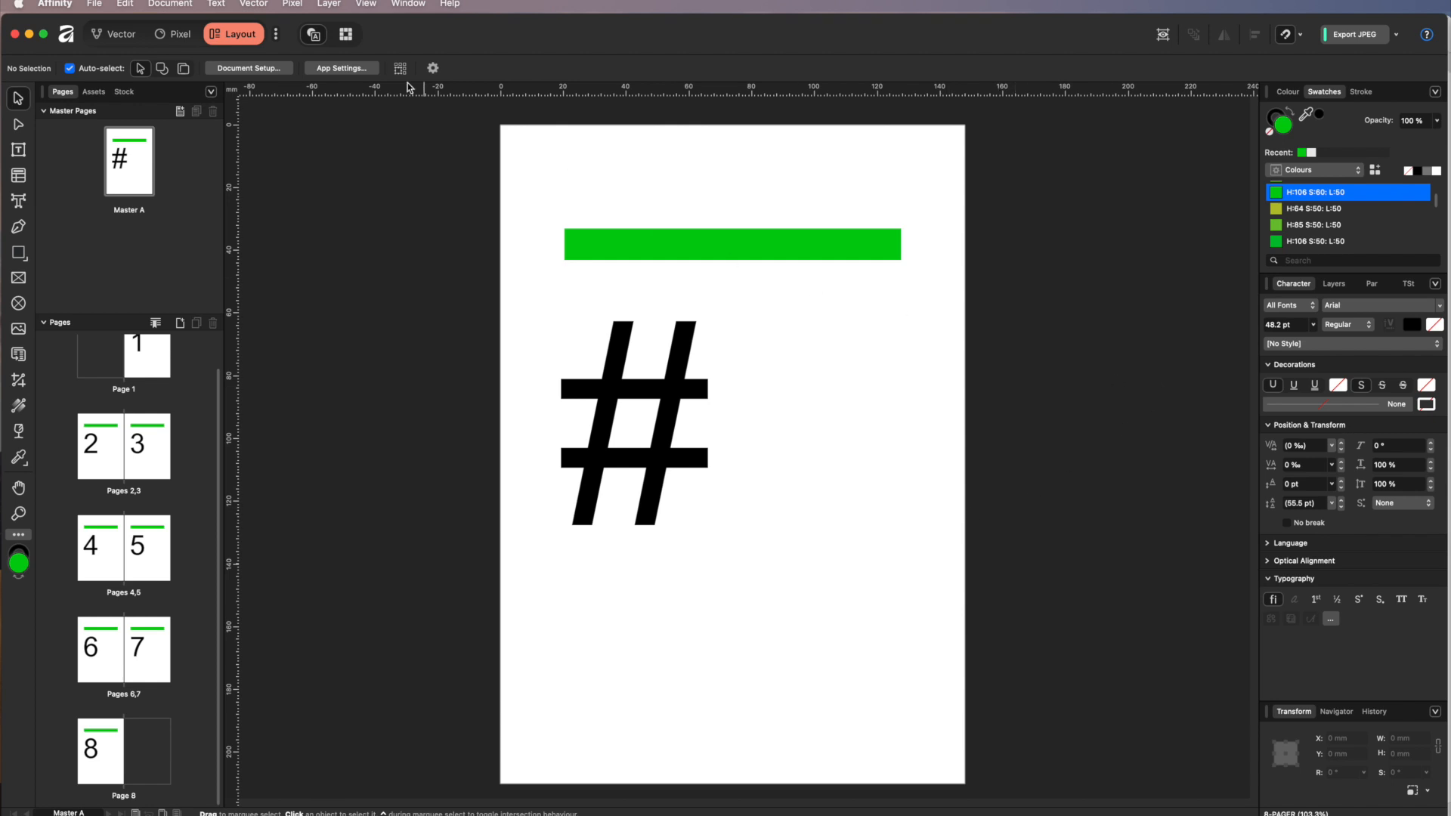
Switch to Preview and examine how the pages are paired on each sheet of 8-PAGER-paginated.pdf.
click(30, 34)
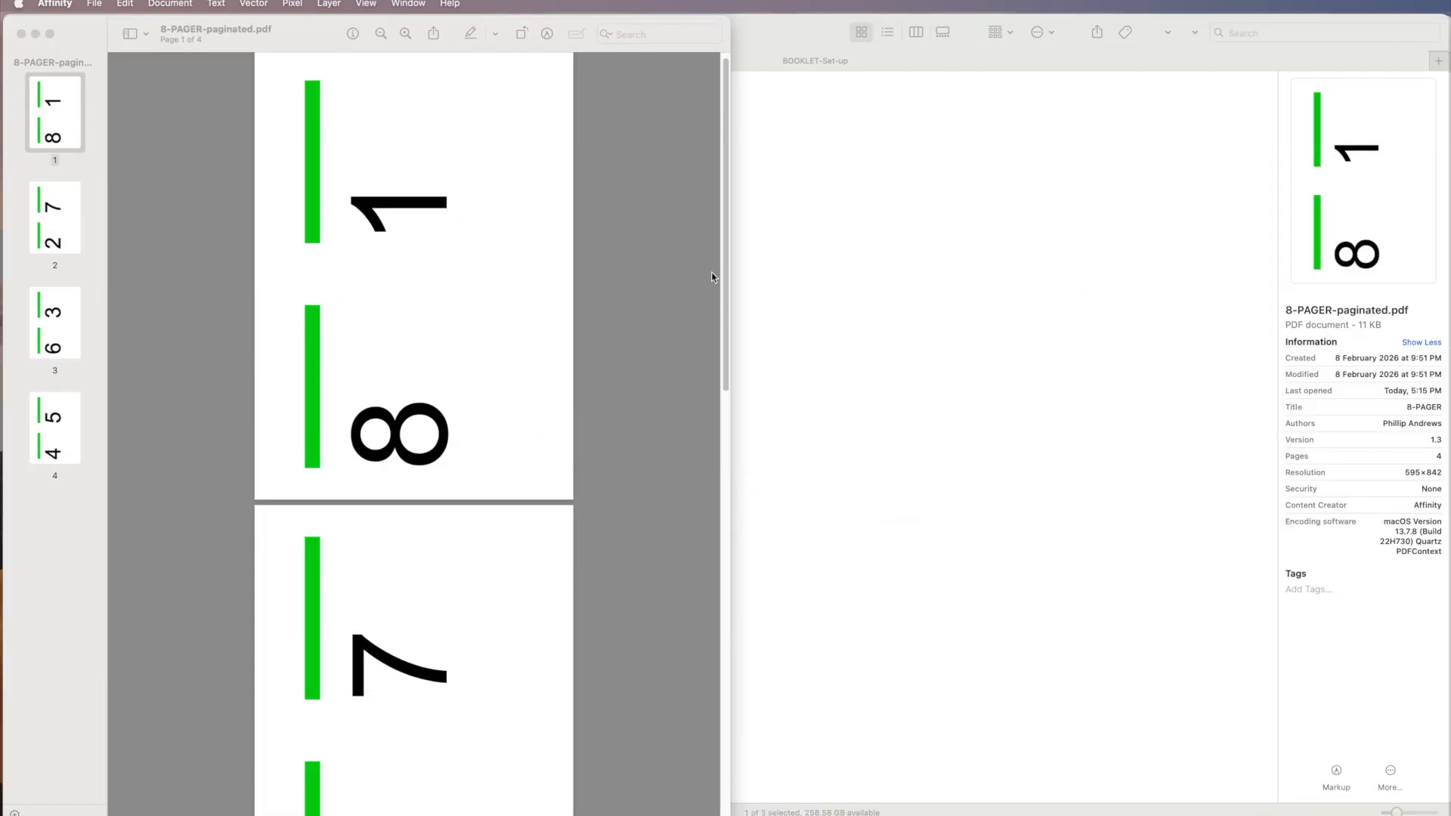
scroll(708, 377, down, 6)
click(704, 504)
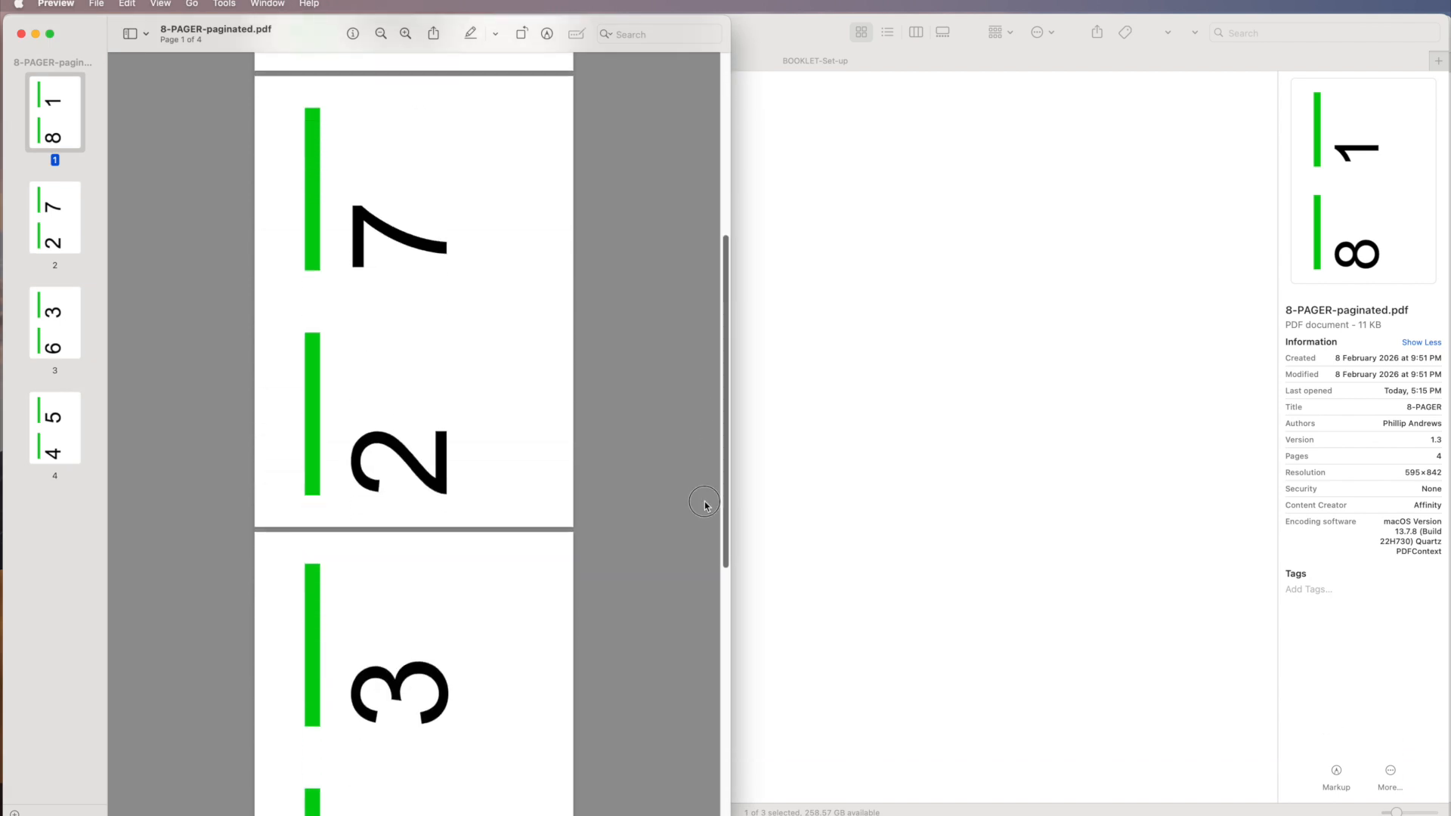
scroll(703, 529, down, 6)
scroll(694, 574, up, 5)
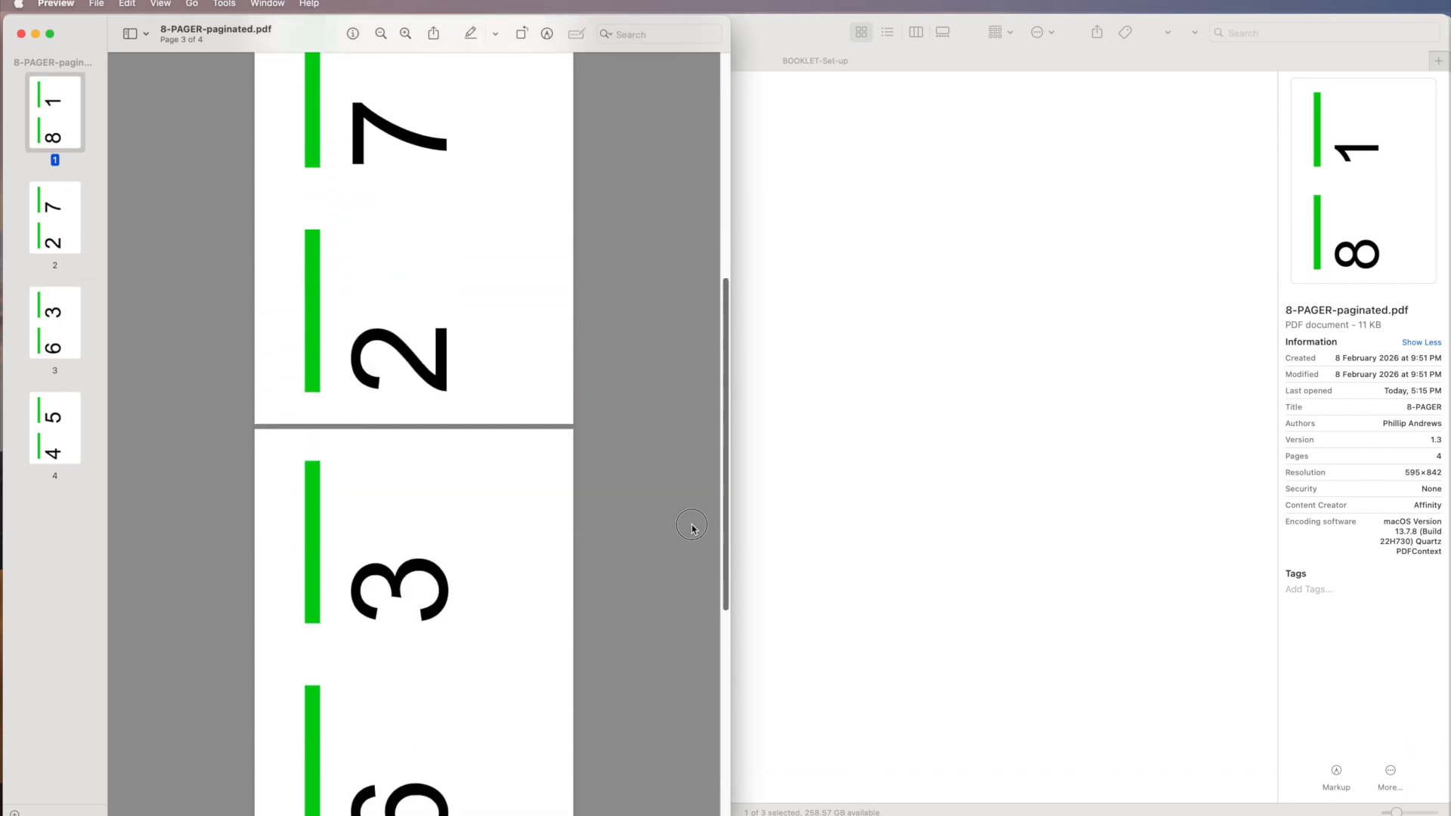
scroll(690, 484, up, 2)
scroll(683, 589, down, 5)
scroll(665, 423, up, 10)
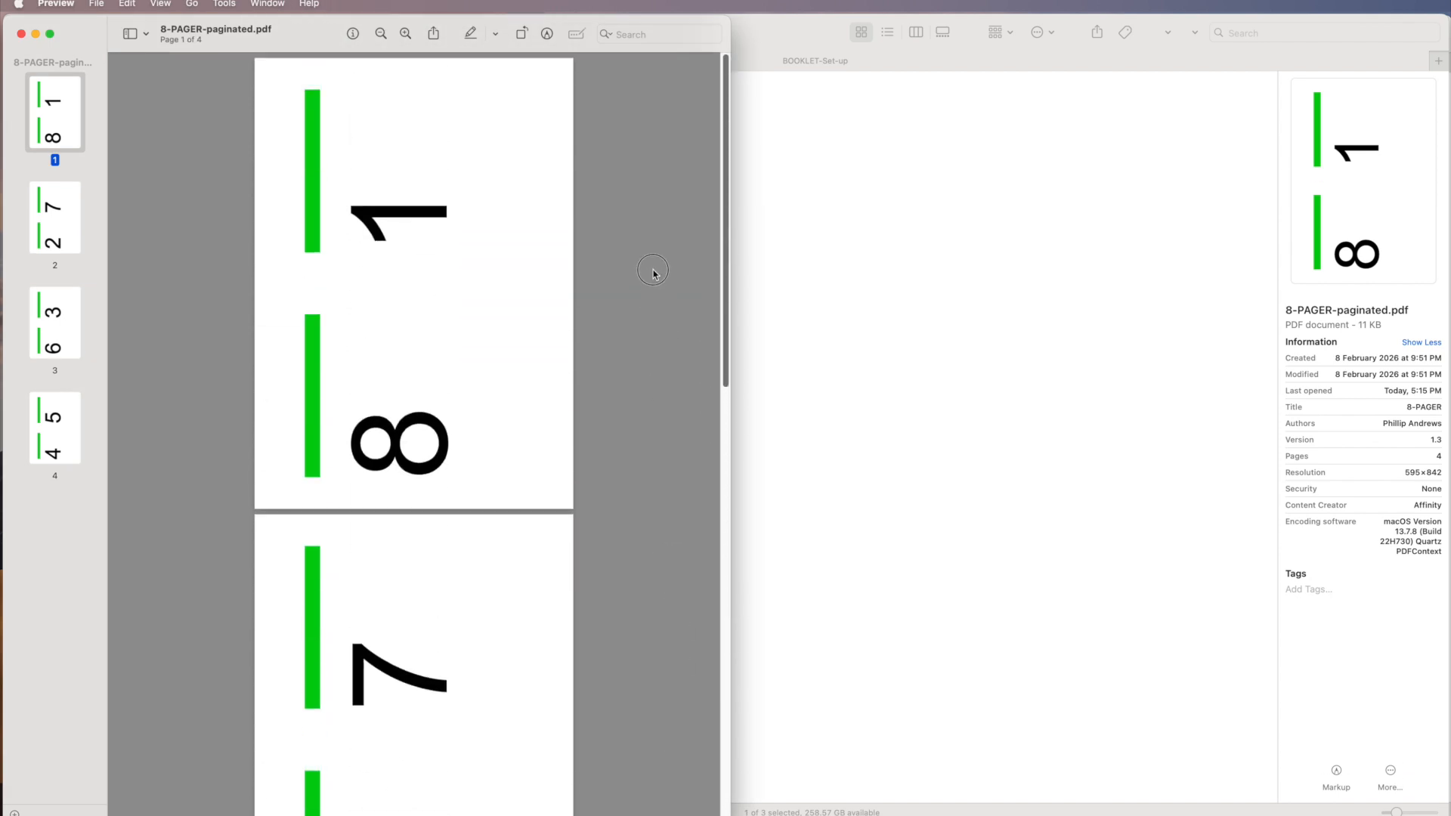
click(53, 428)
click(55, 323)
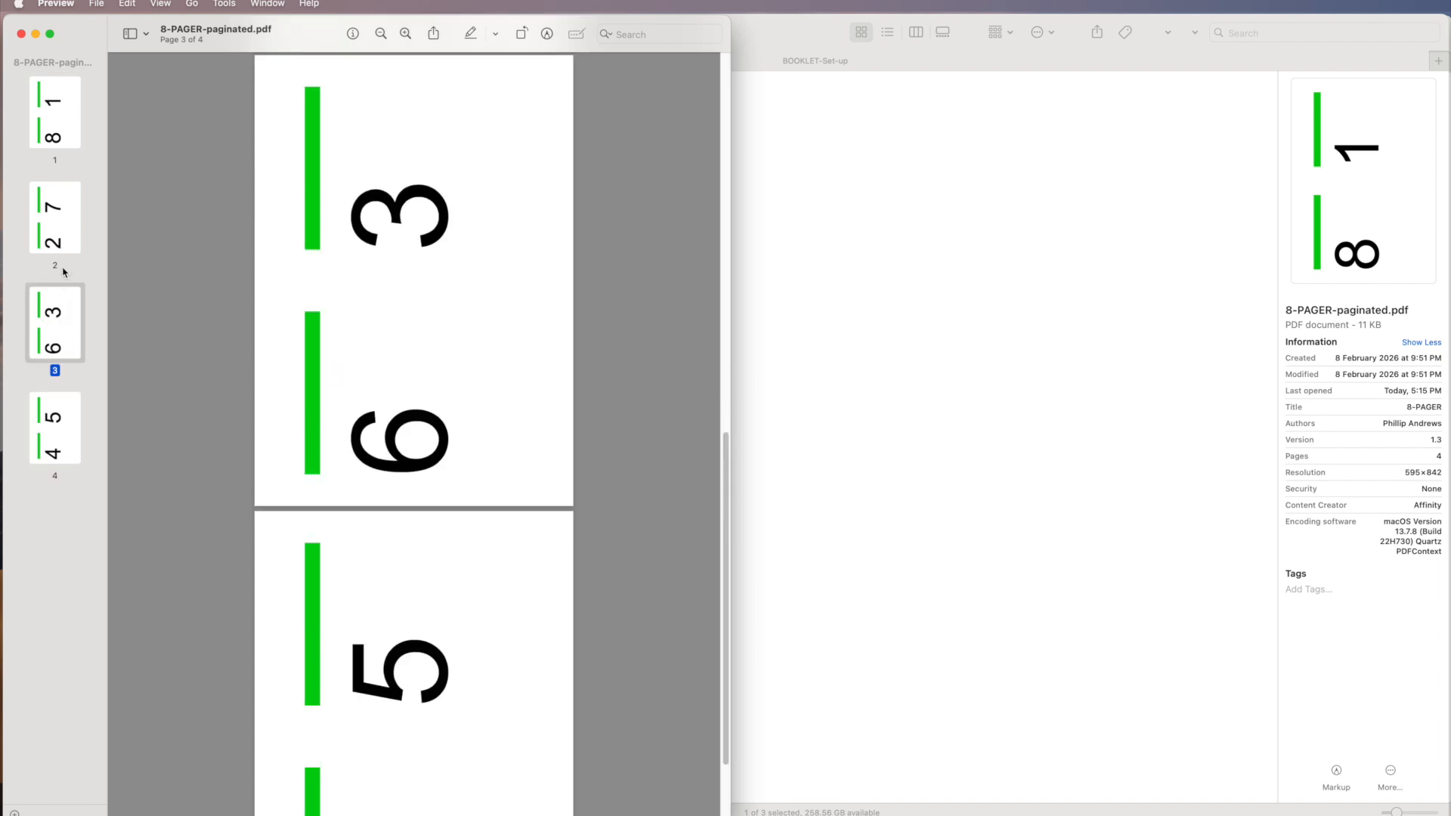
click(64, 233)
click(62, 140)
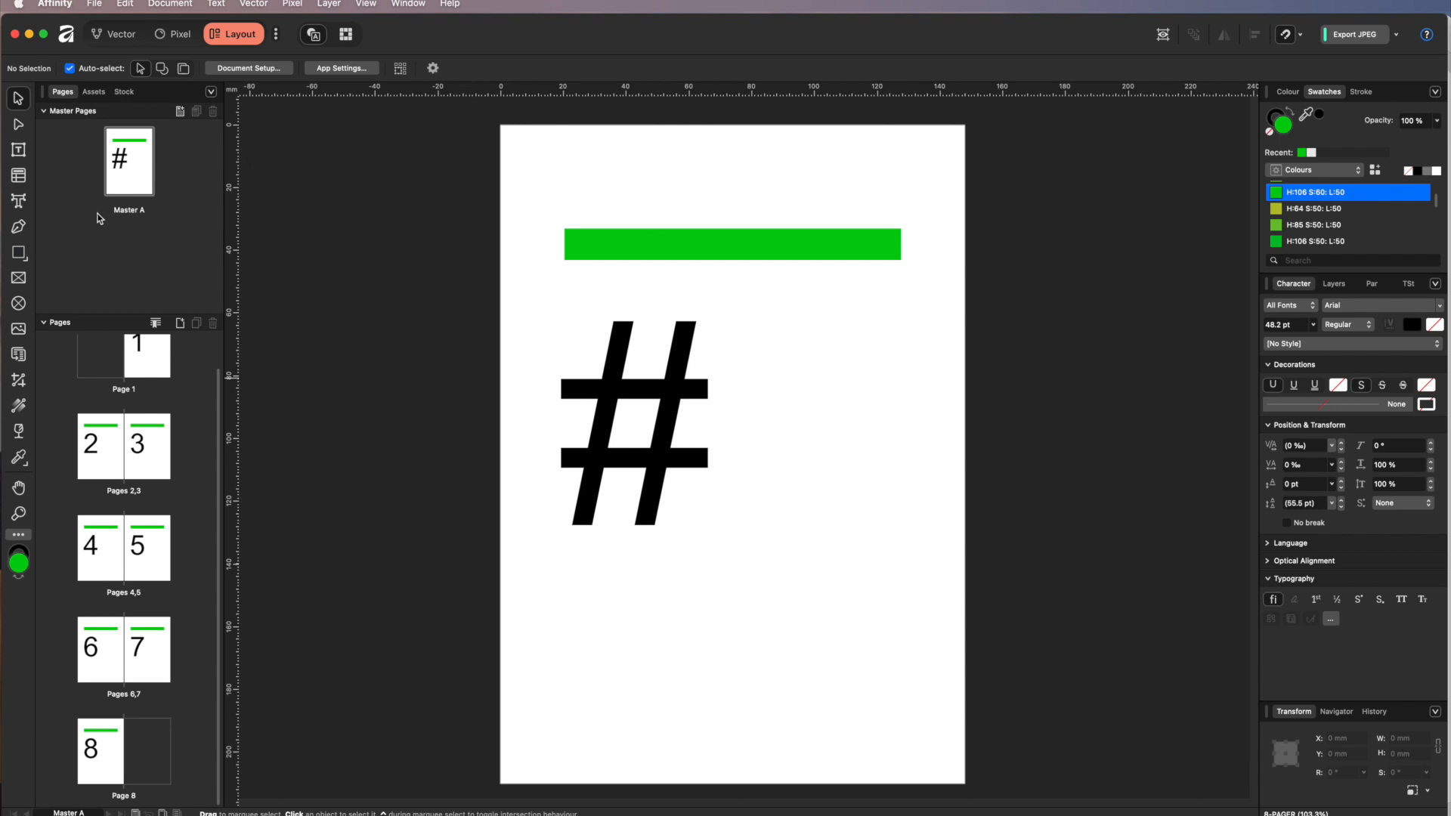
Create a new A5 multi-page document with facing pages arranged horizontally, starting on the right, with 8 pages and a default master.
click(95, 5)
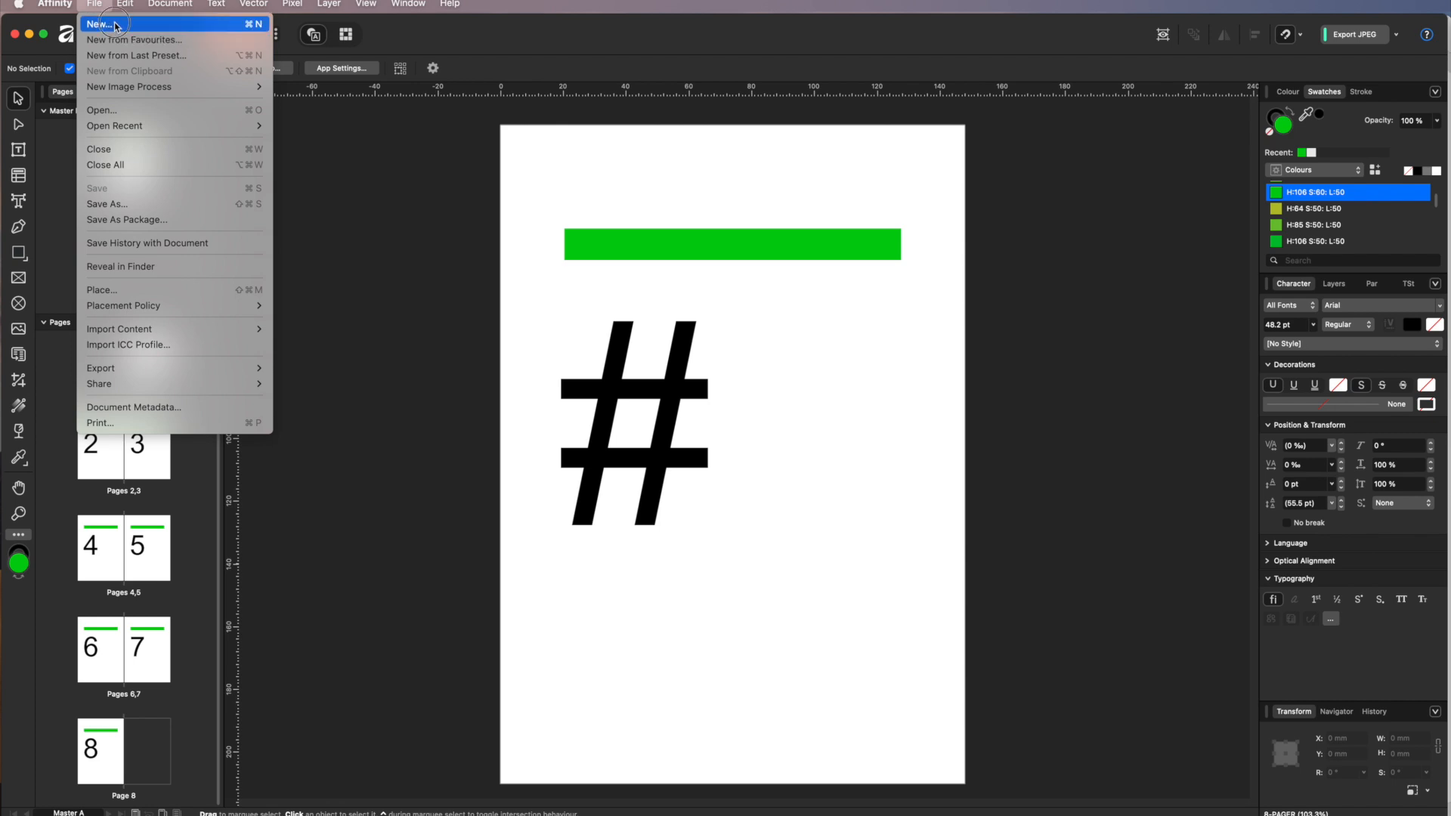
click(121, 24)
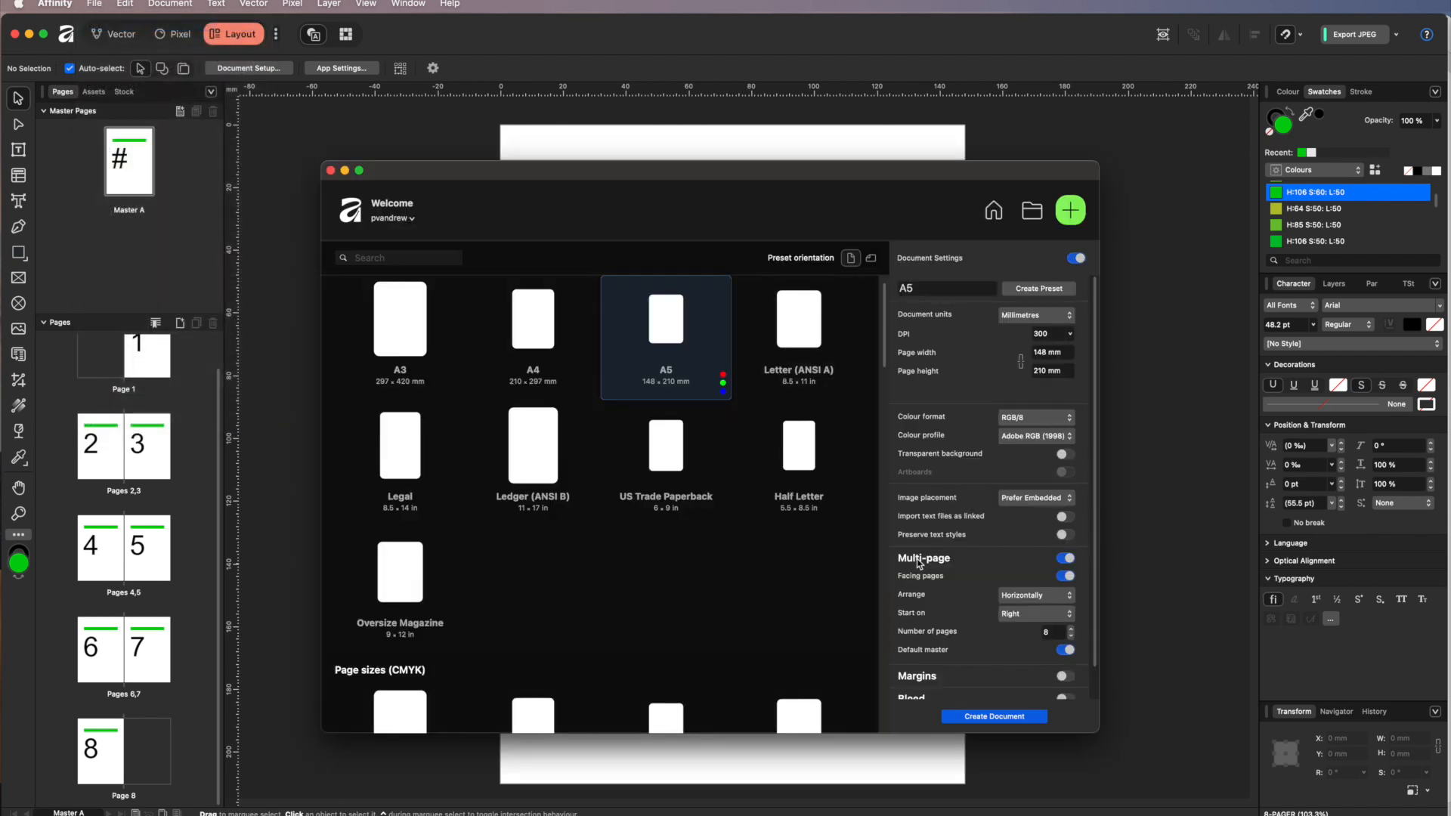
click(1066, 558)
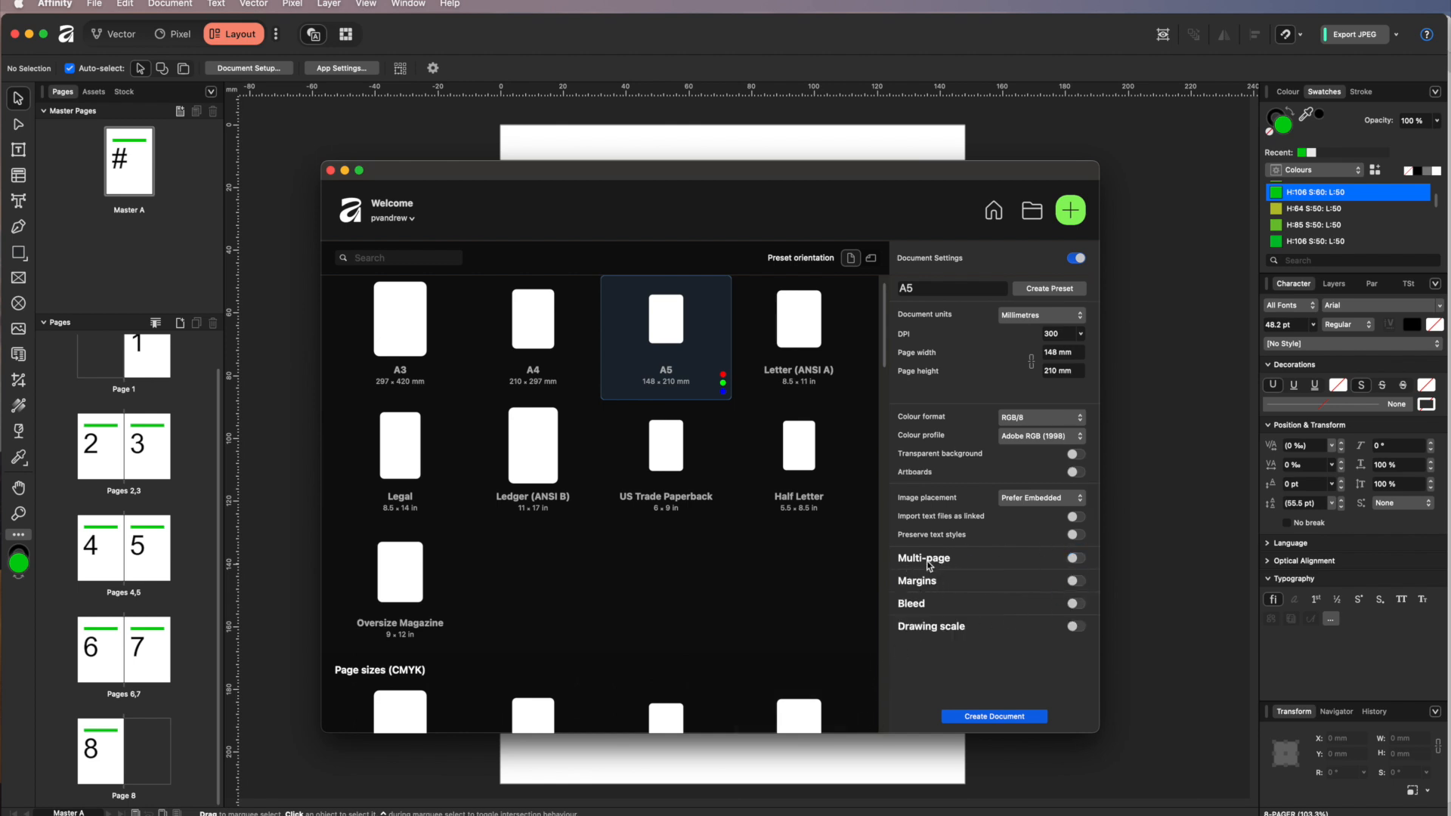
click(1073, 558)
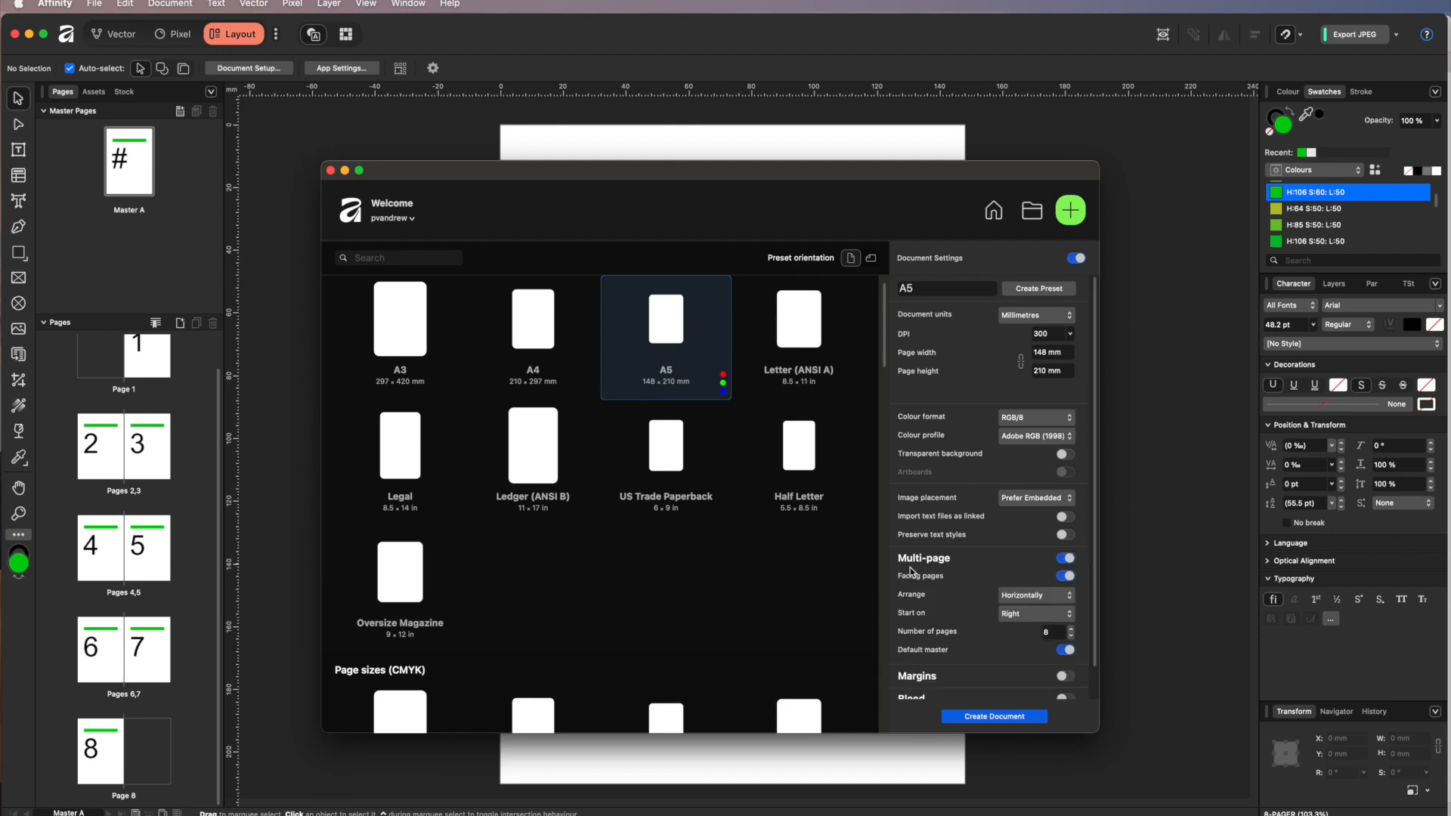
click(1063, 577)
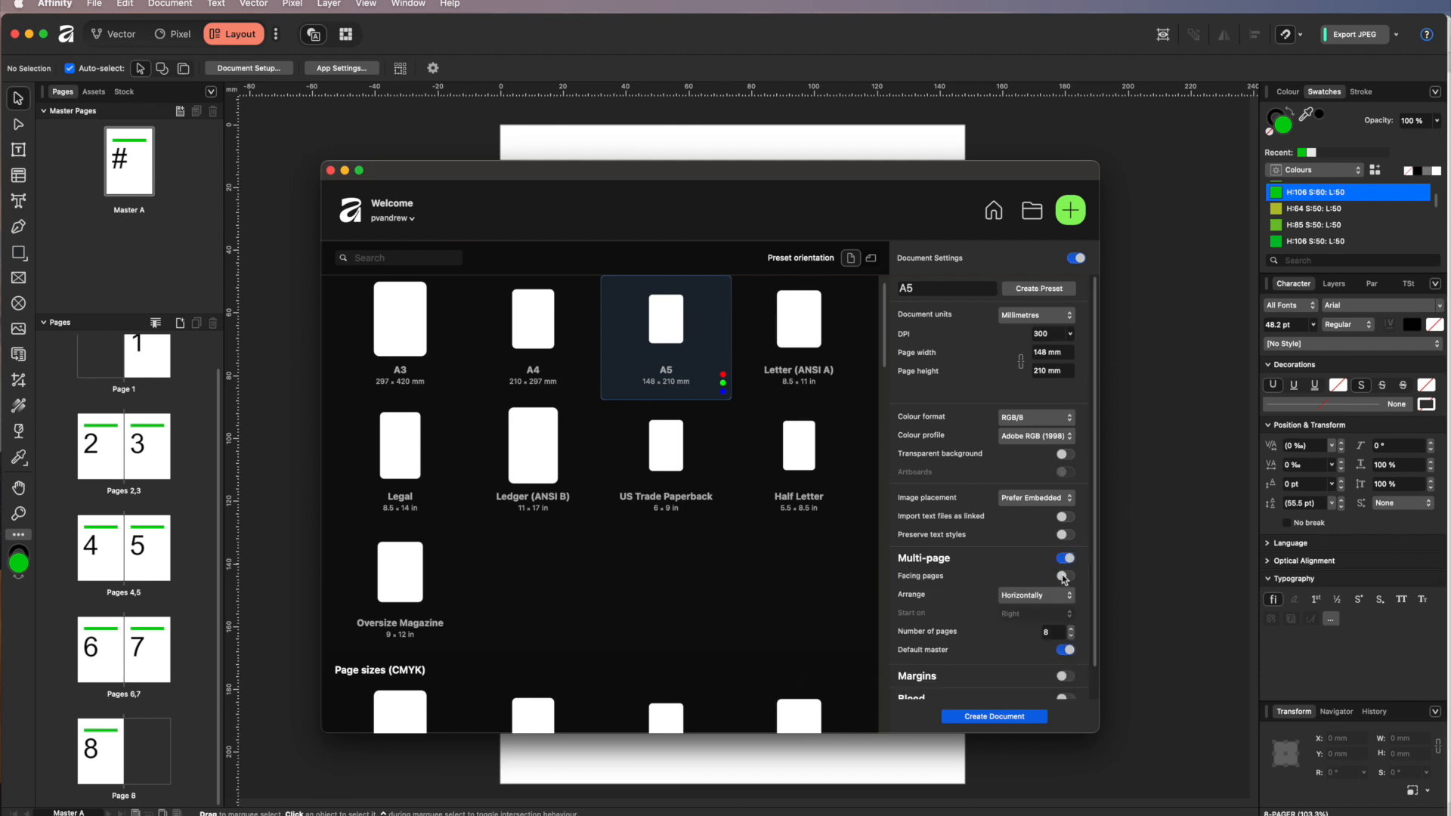
click(1064, 578)
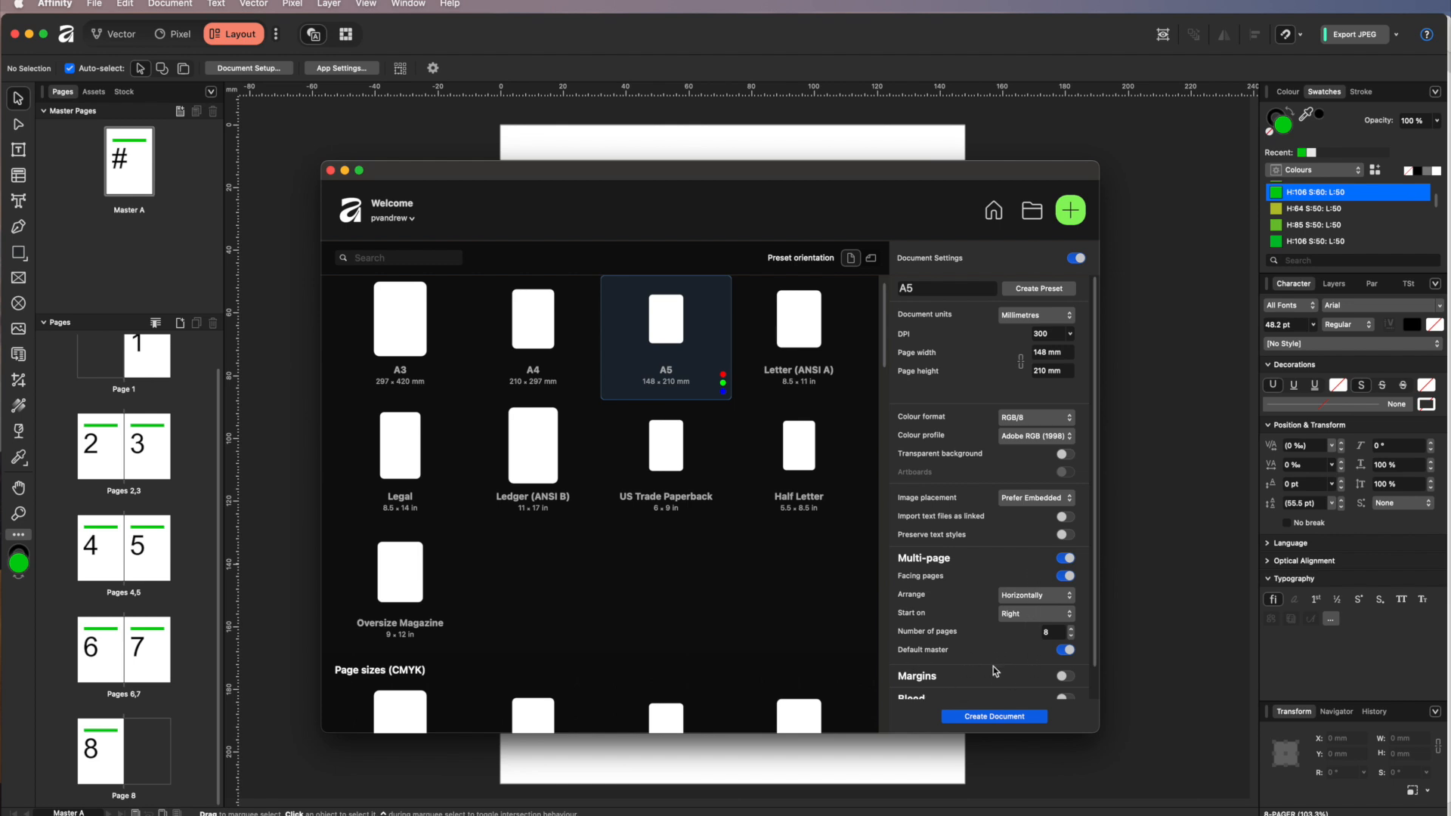
click(992, 719)
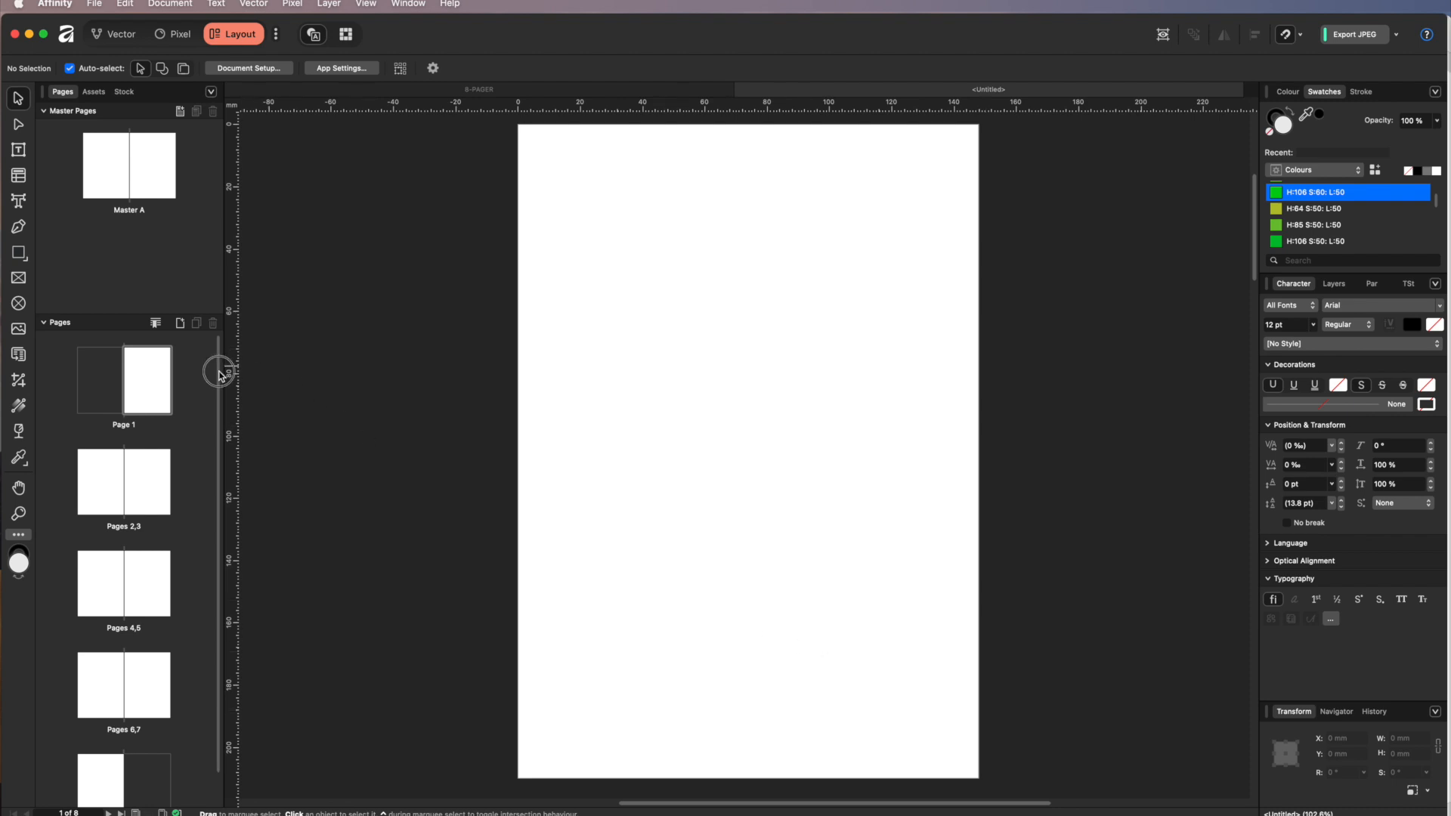
scroll(217, 366, down, 2)
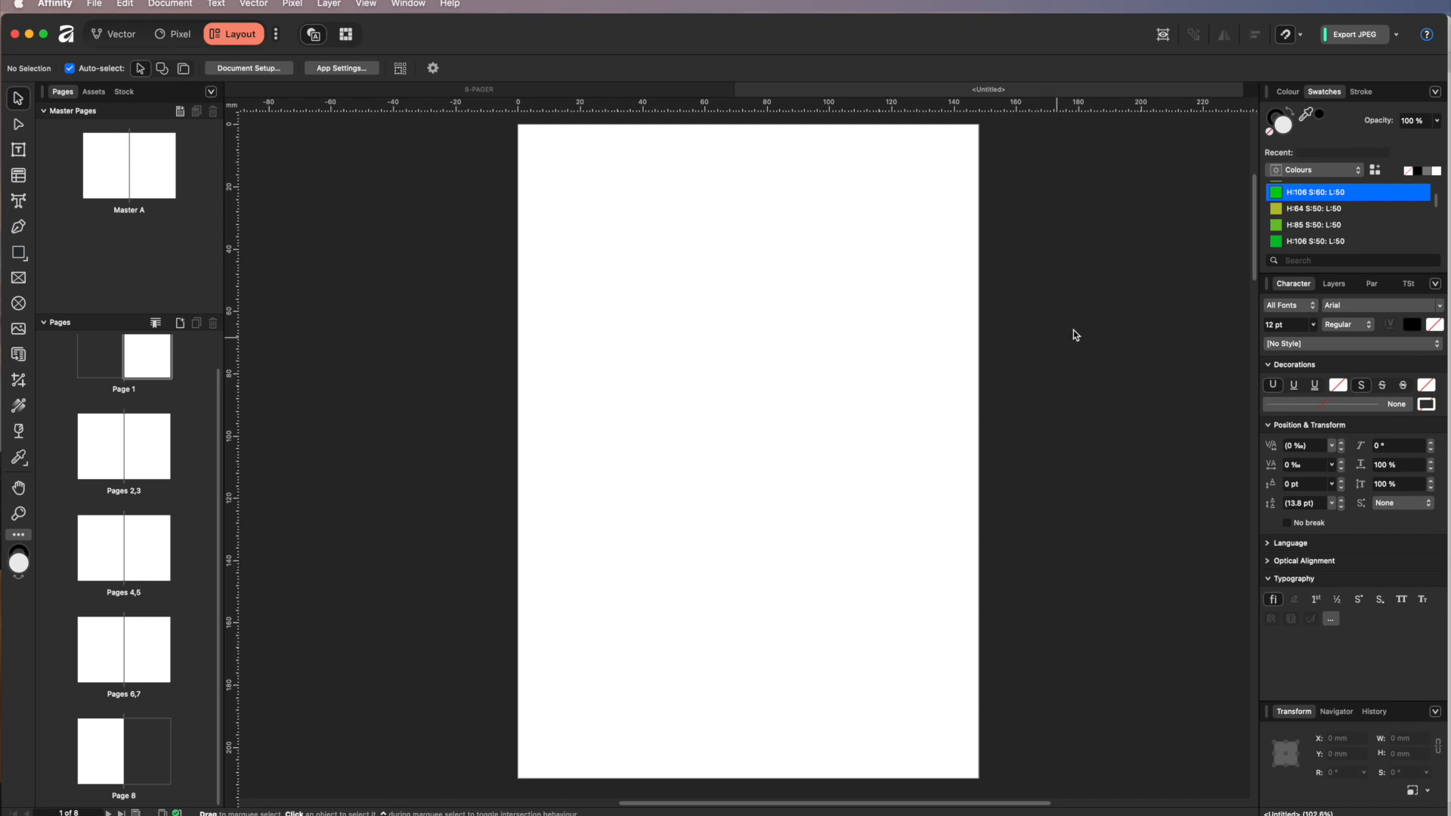
click(188, 217)
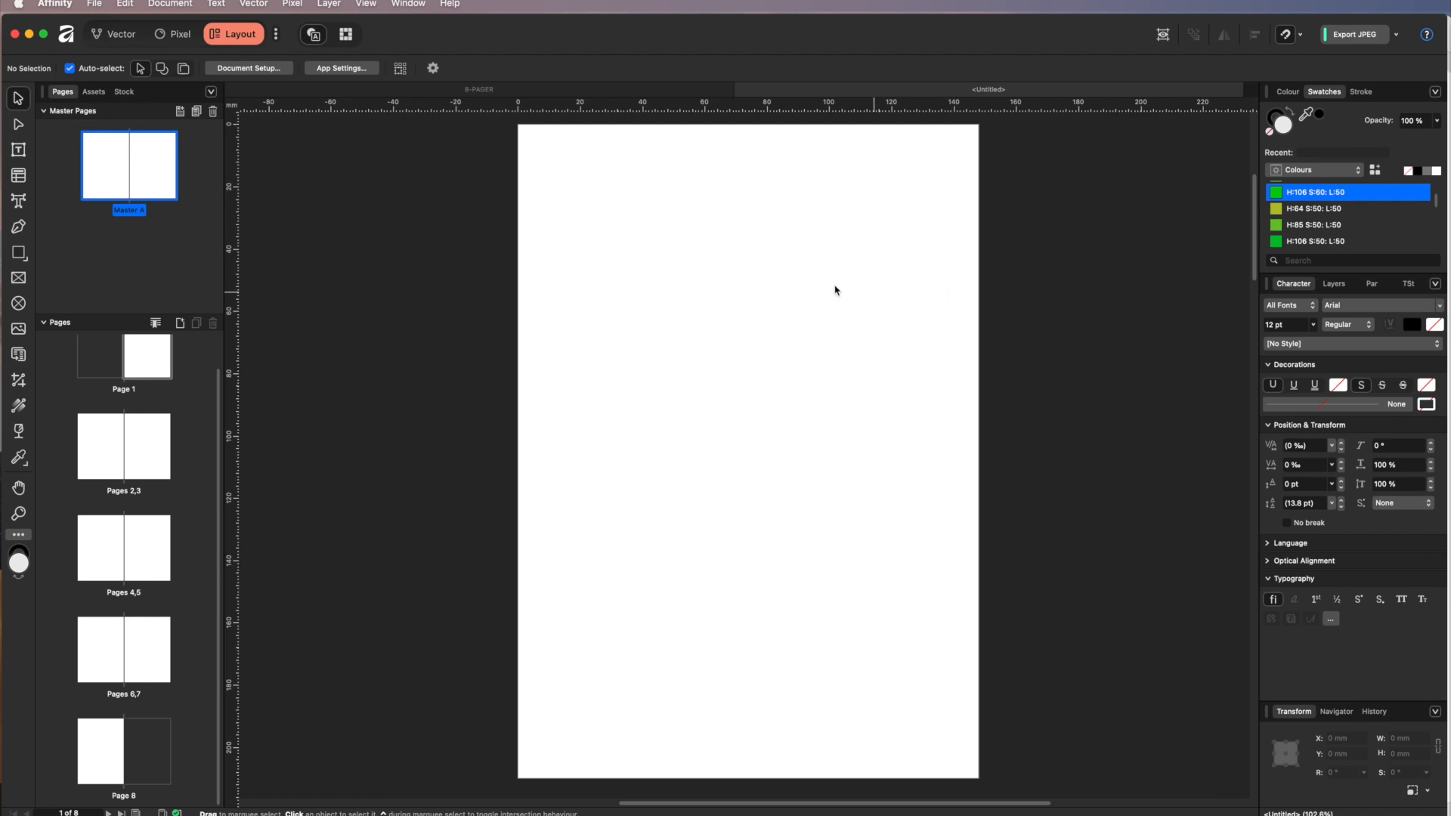
click(95, 4)
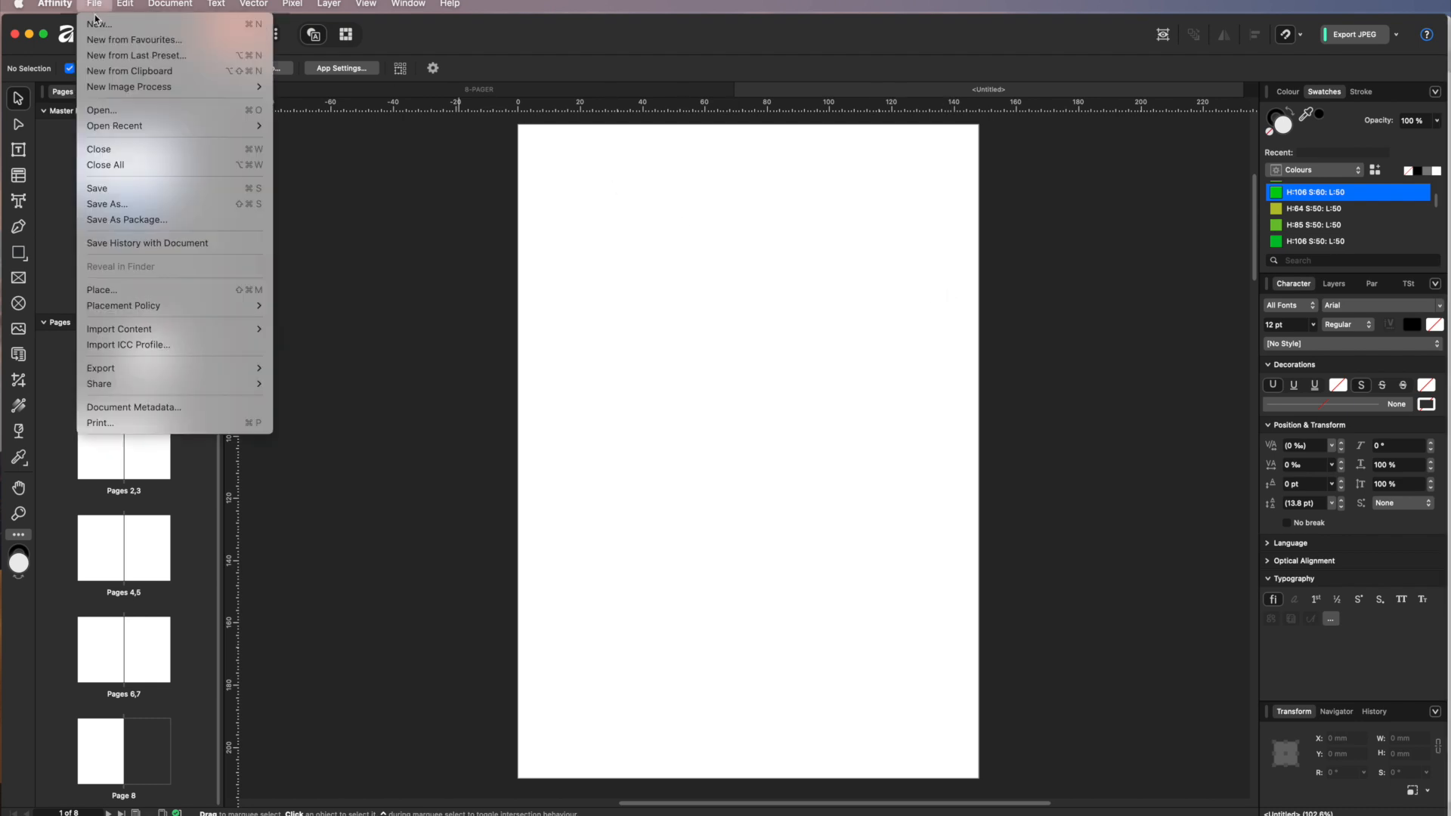
click(97, 24)
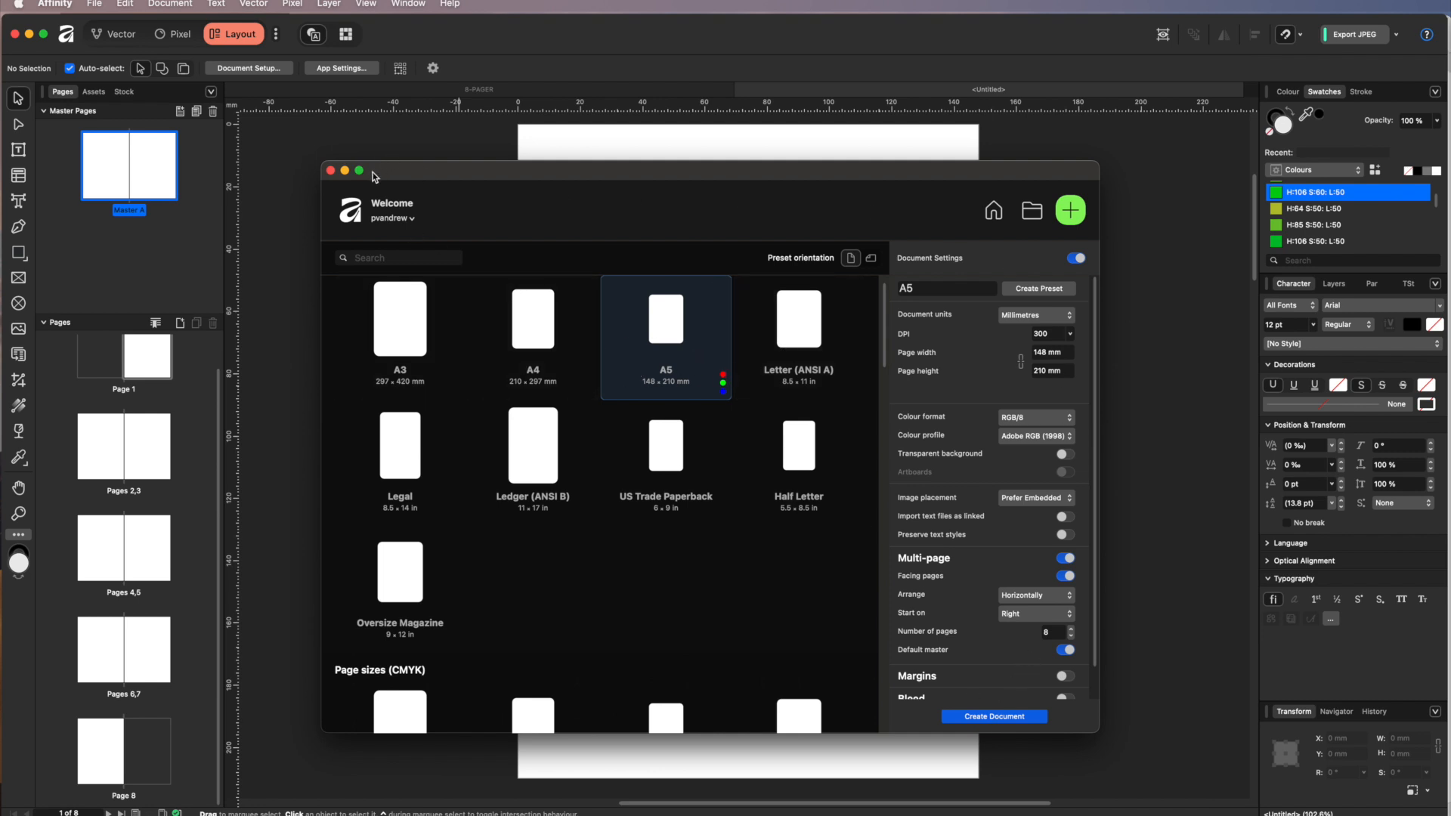
click(330, 171)
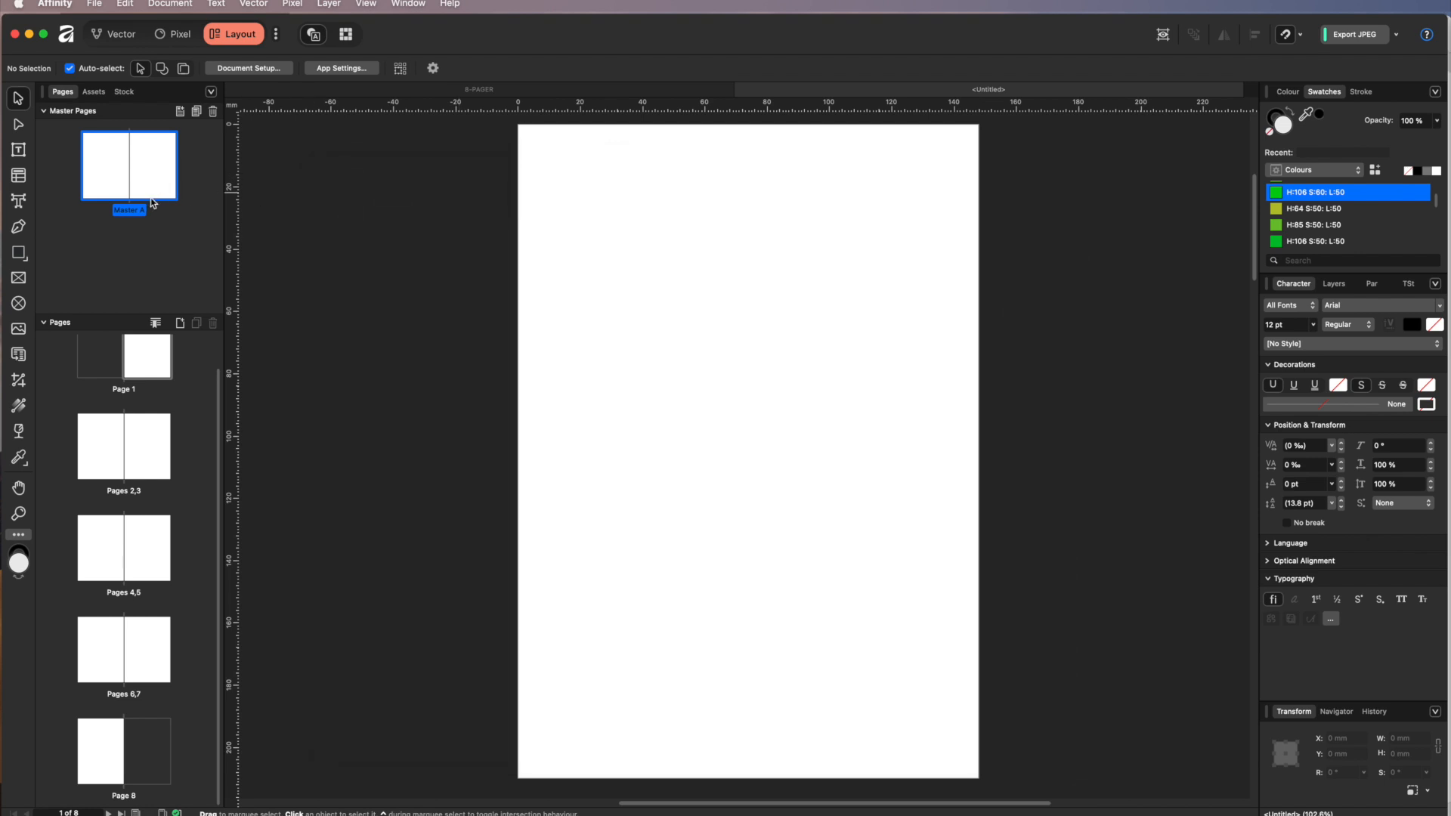
click(275, 69)
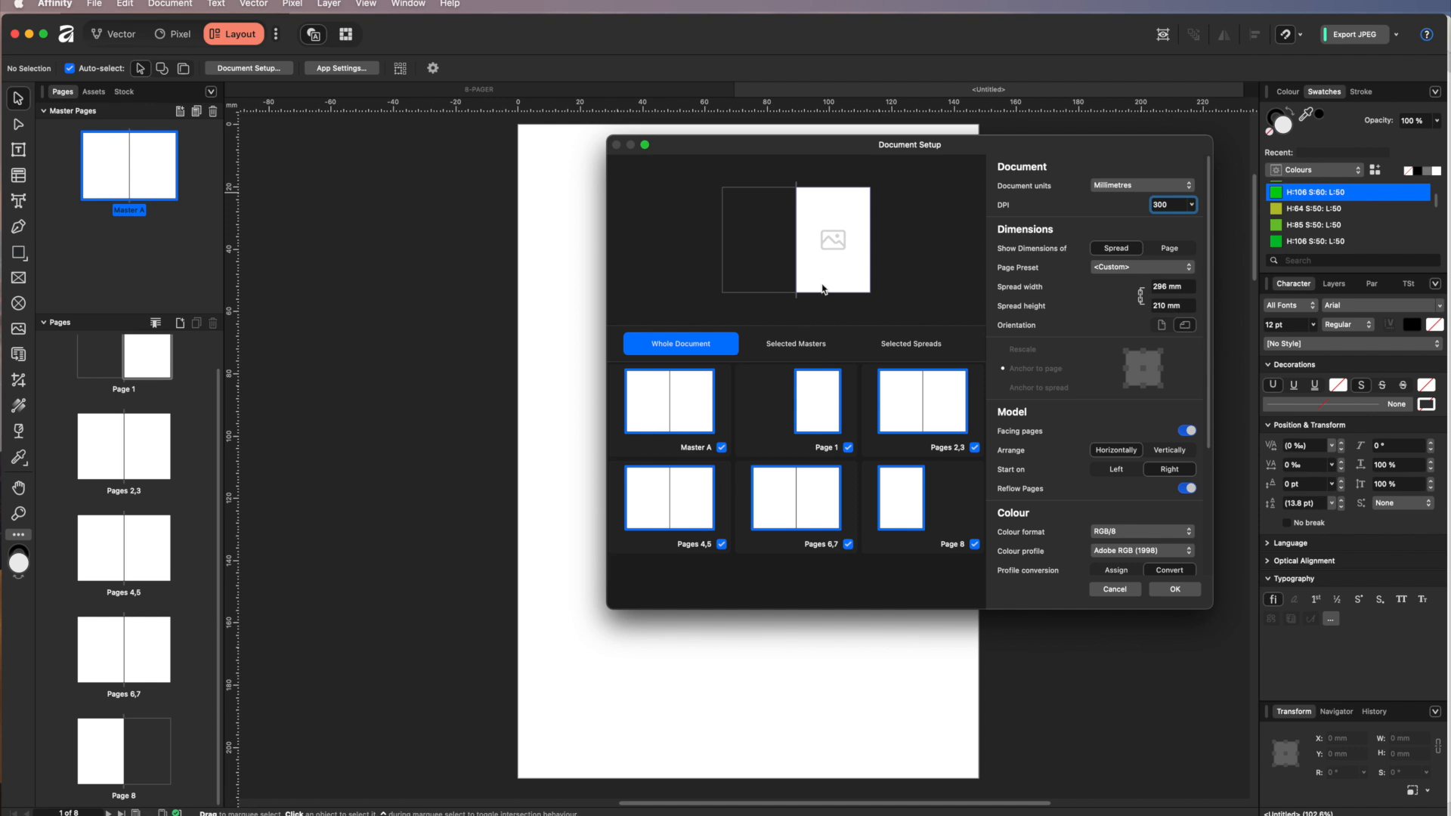
click(1116, 590)
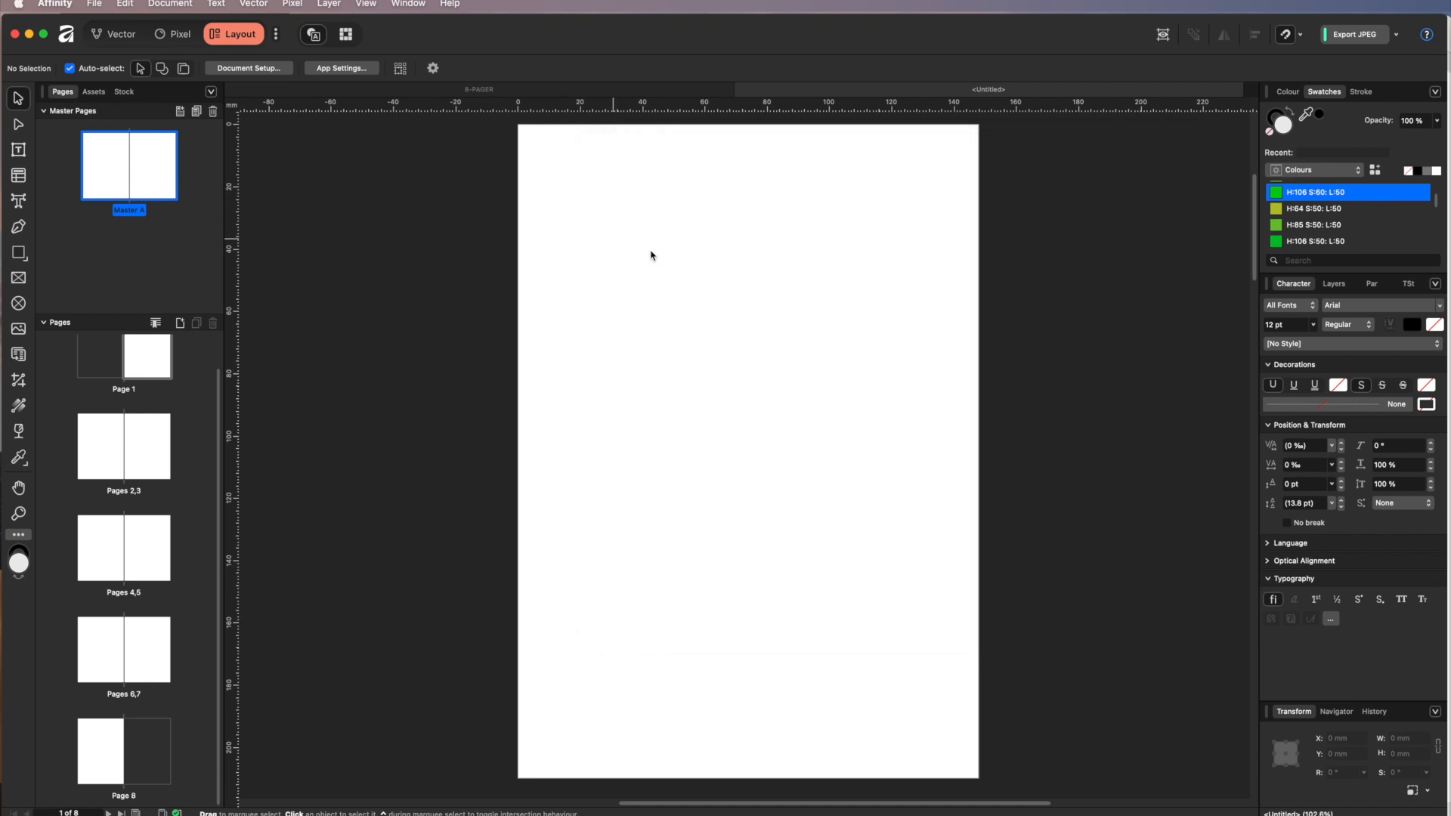
Open the Master A spread and add artistic text reading "33" at about 248 pt on its right-hand page.
double_click(159, 187)
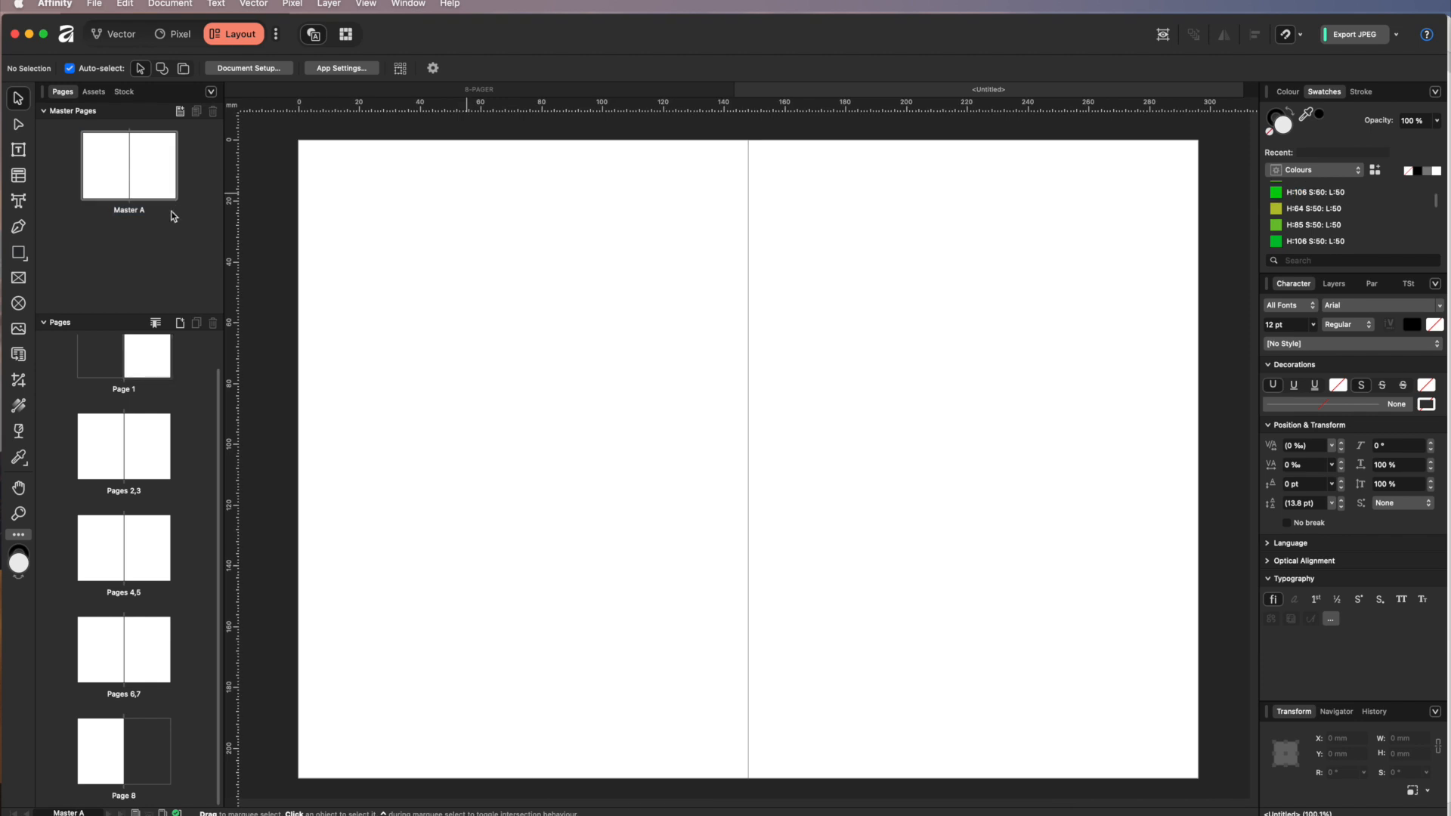
click(106, 182)
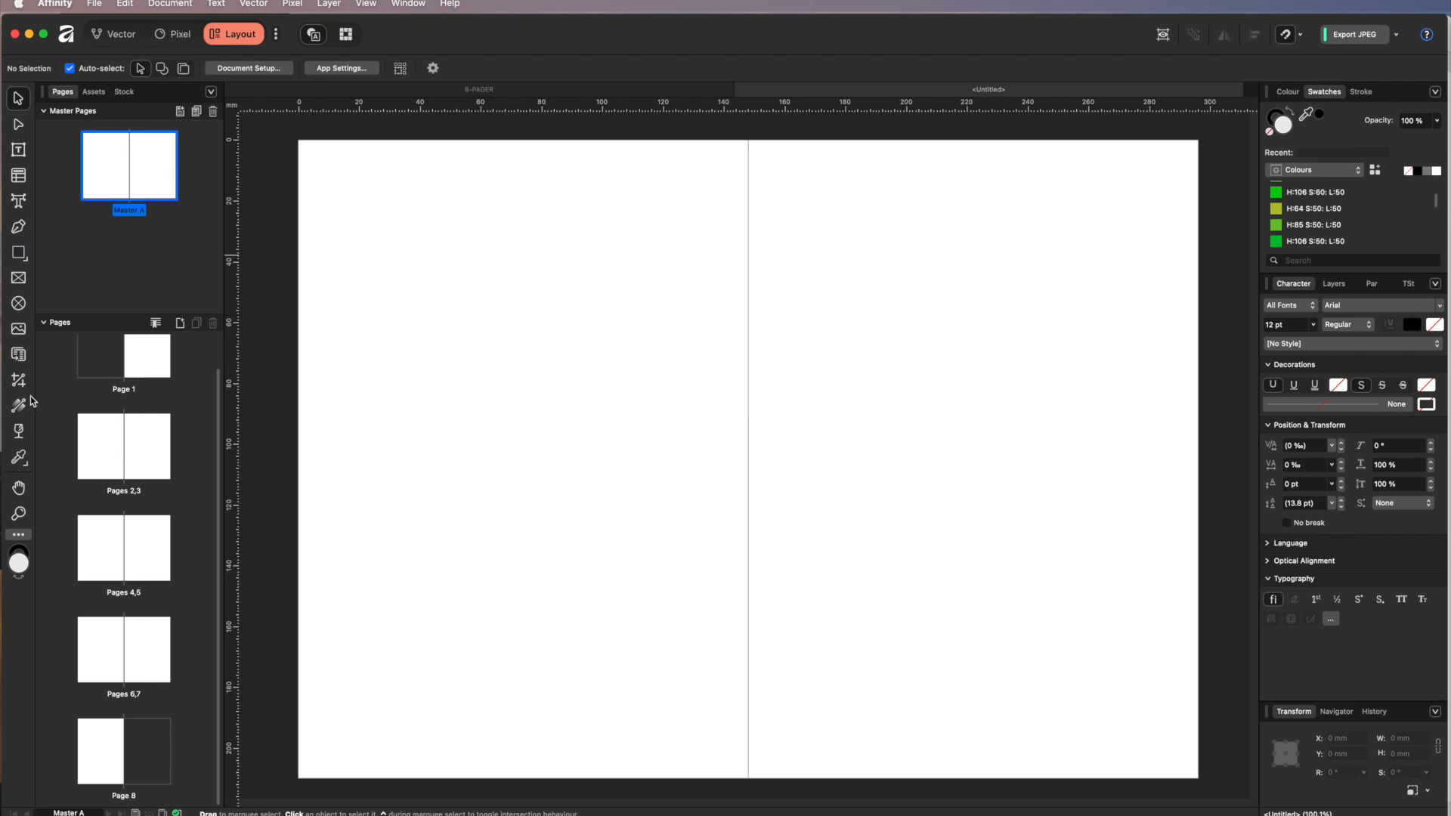
click(19, 201)
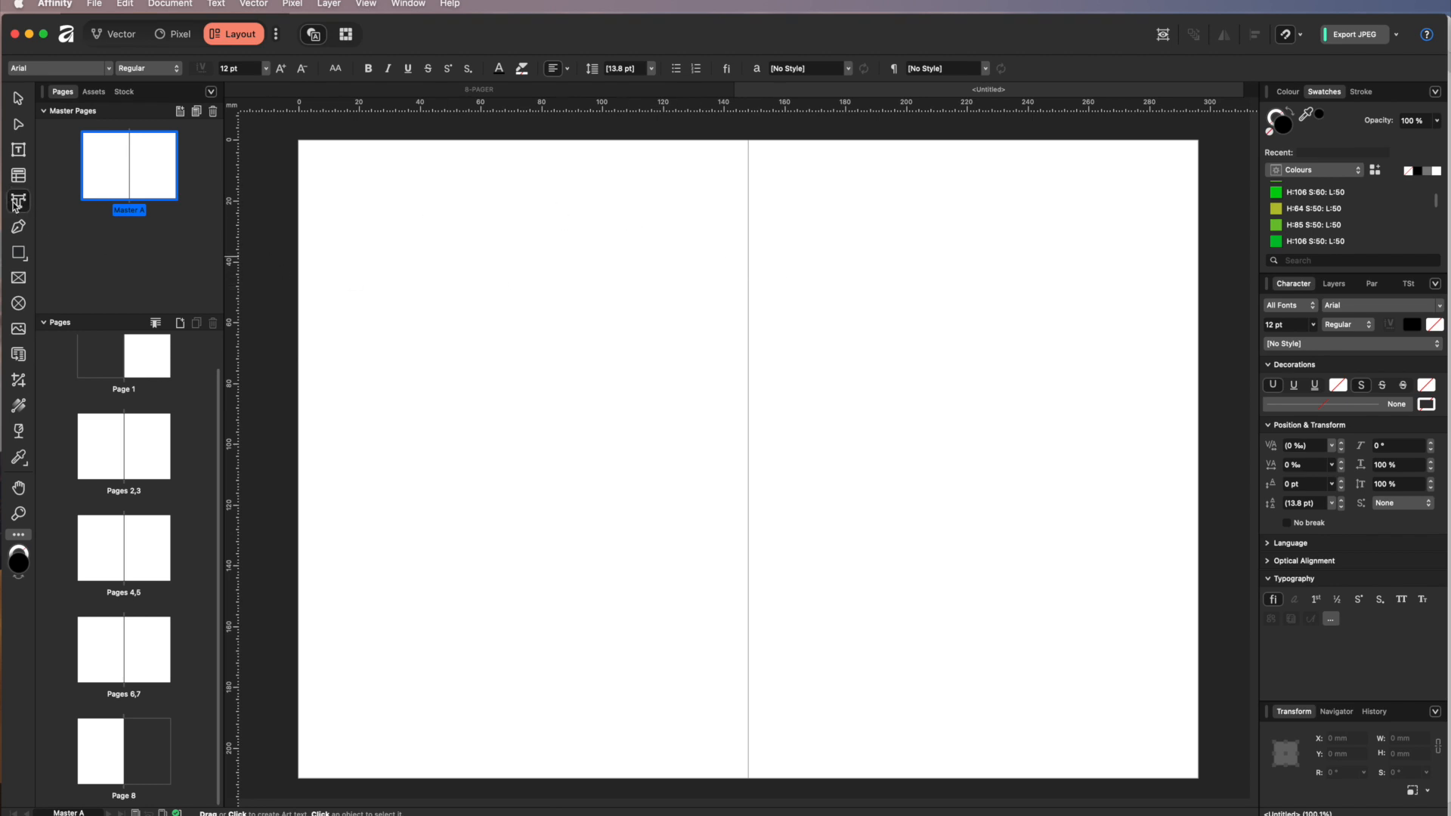
drag(821, 262, 964, 465)
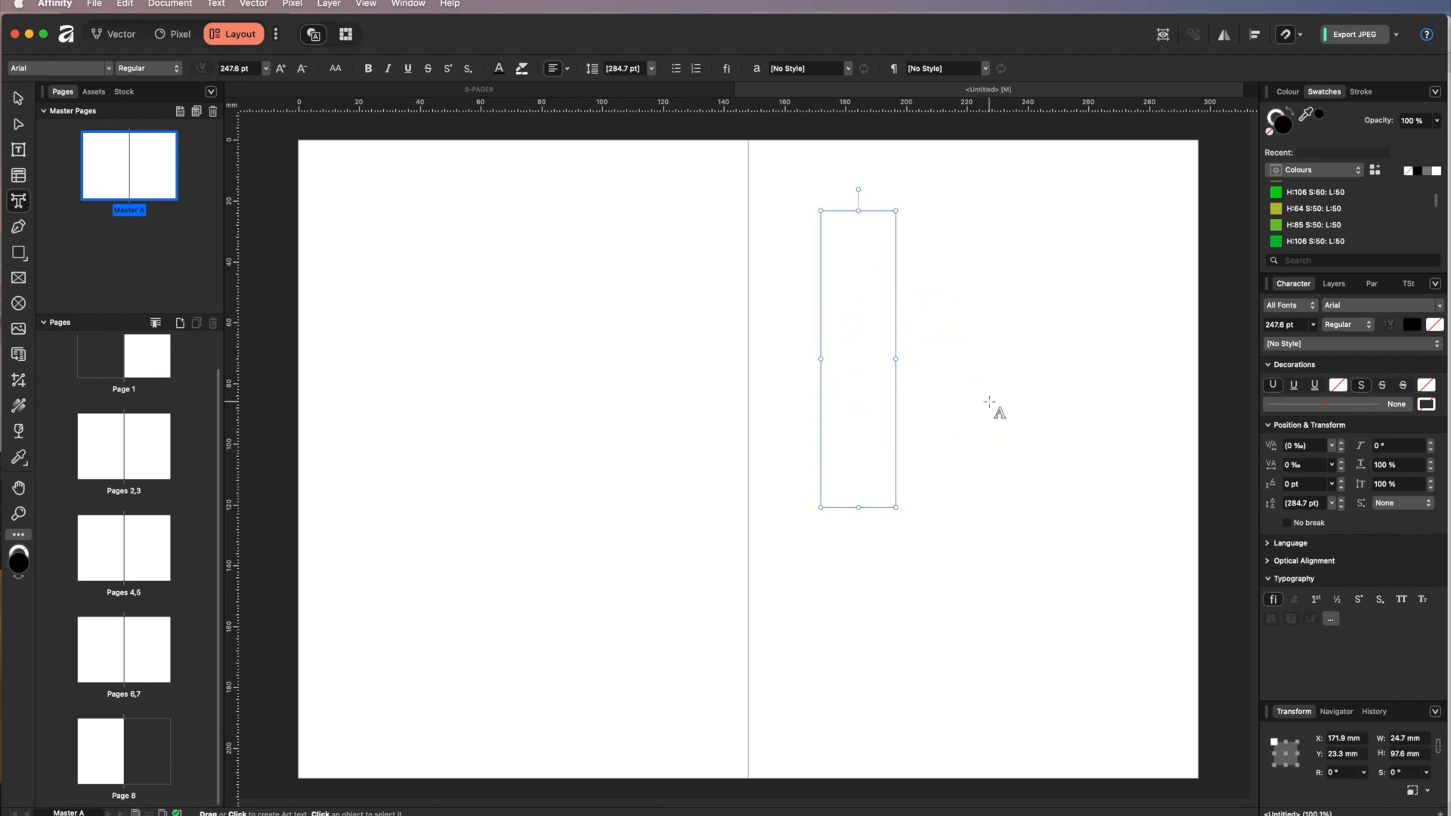
scroll(861, 278, down, 1)
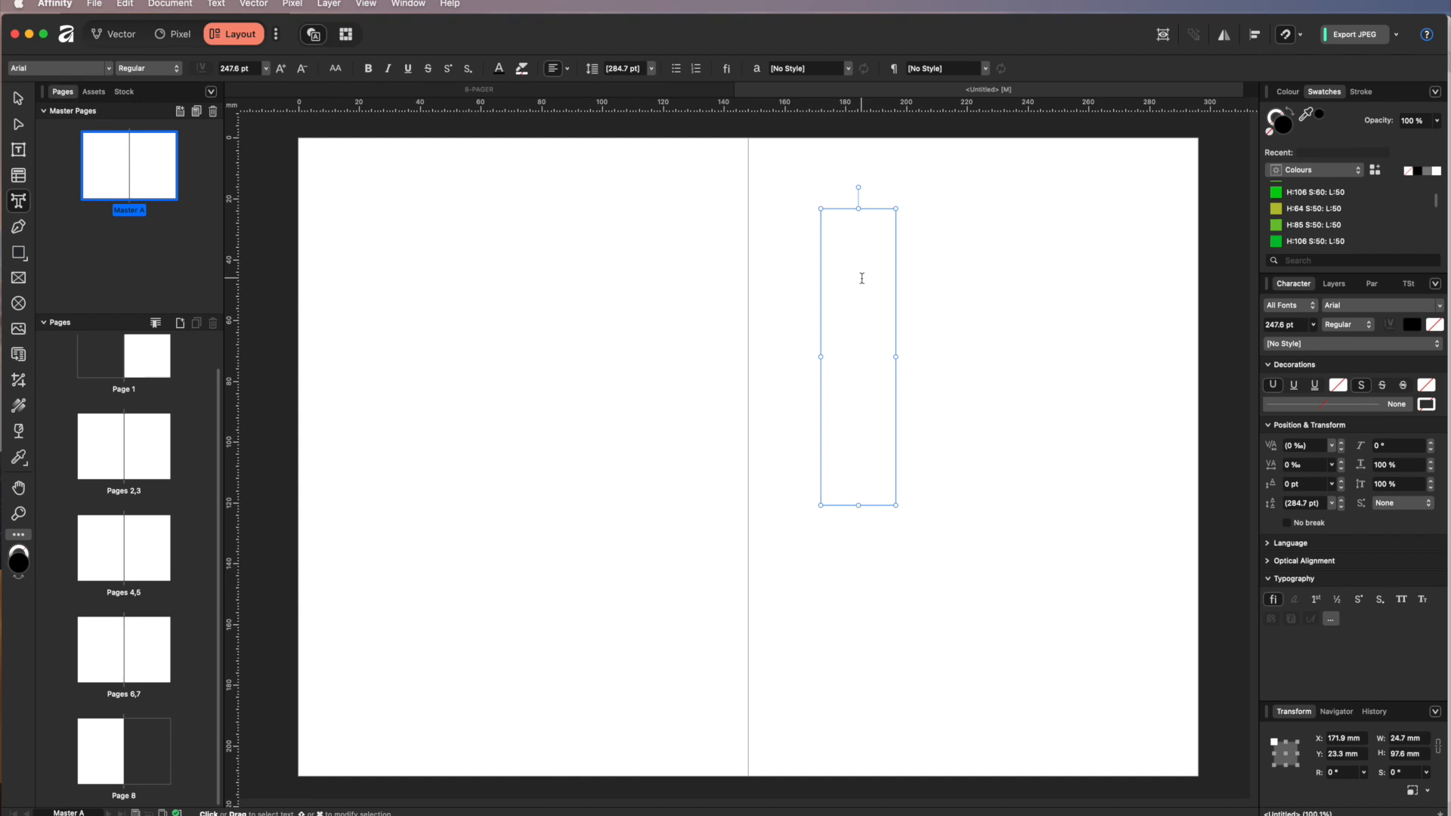
text(33)
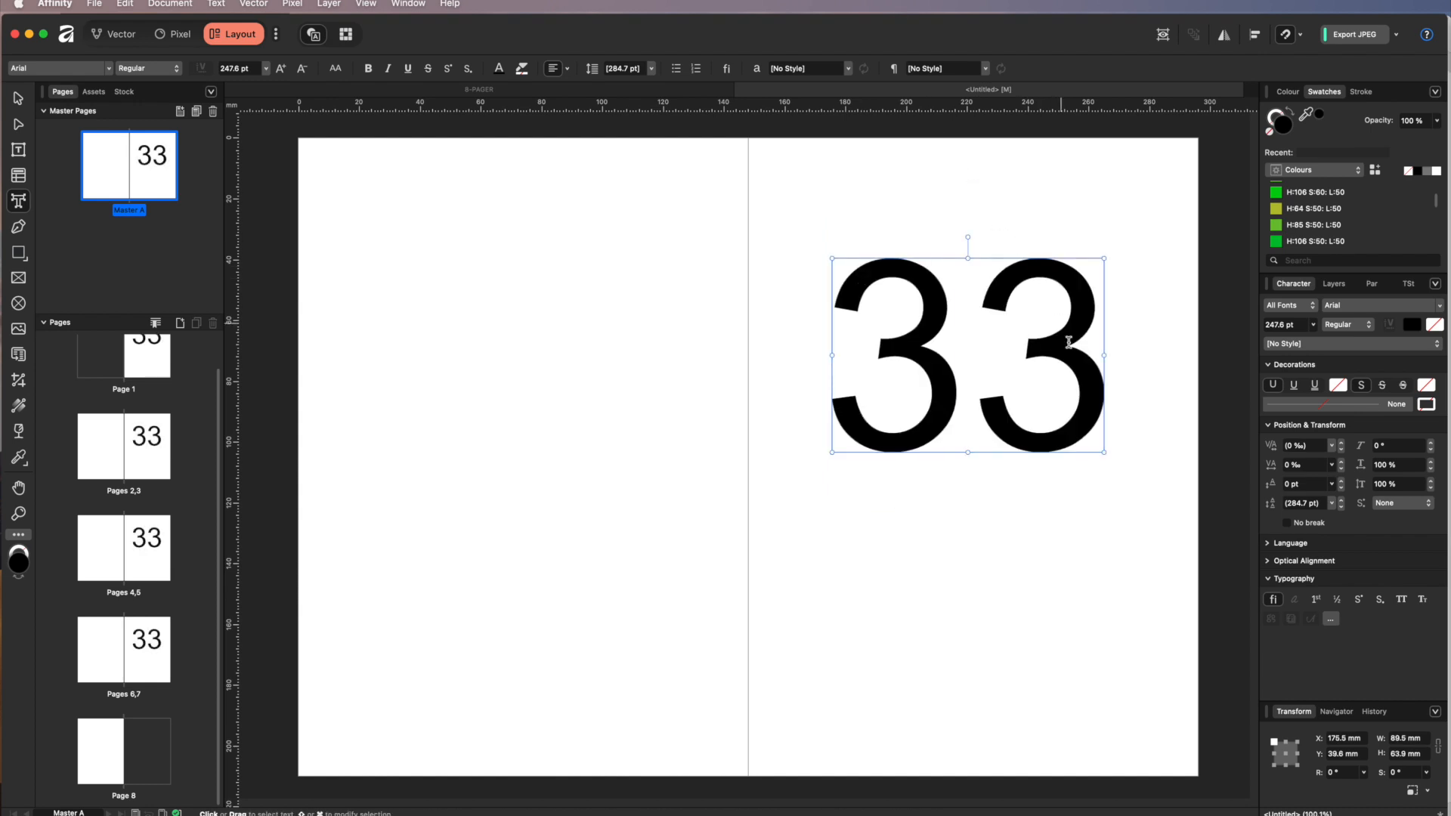
Replace the "33" text on Master A with a Page Number field and deselect it.
key(super+a)
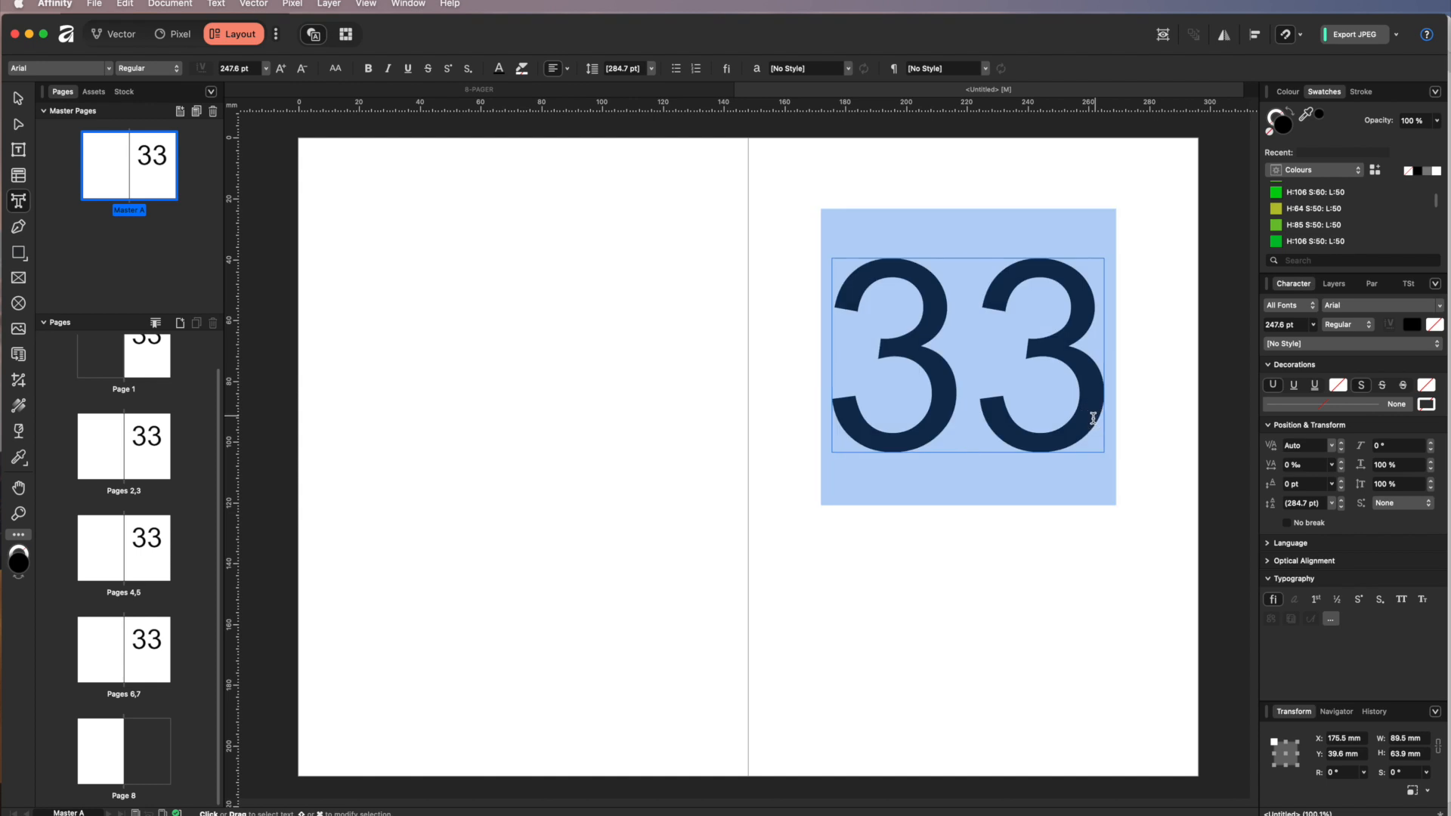
click(217, 5)
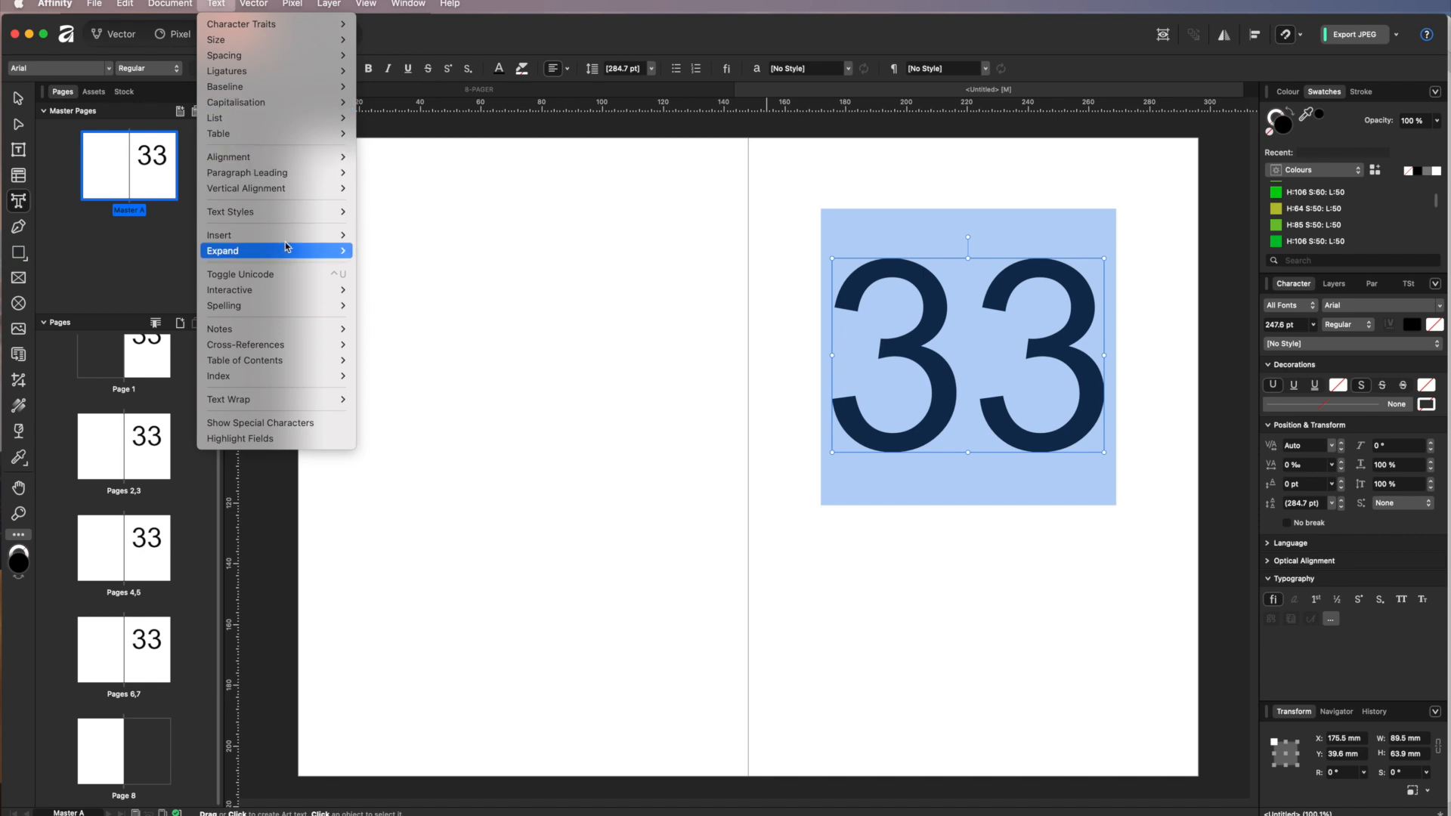
mouse_move(295, 237)
mouse_move(416, 267)
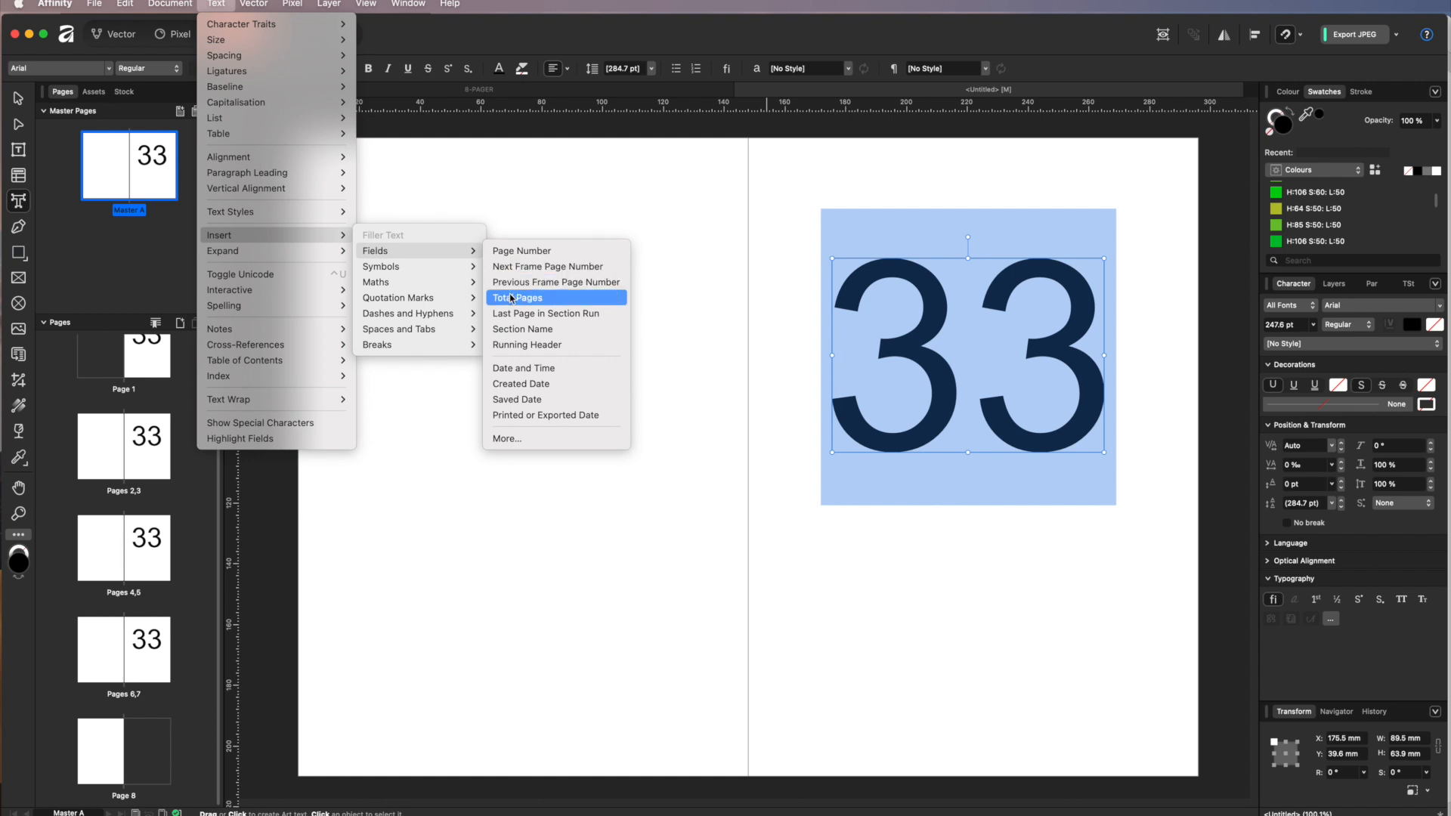
click(507, 256)
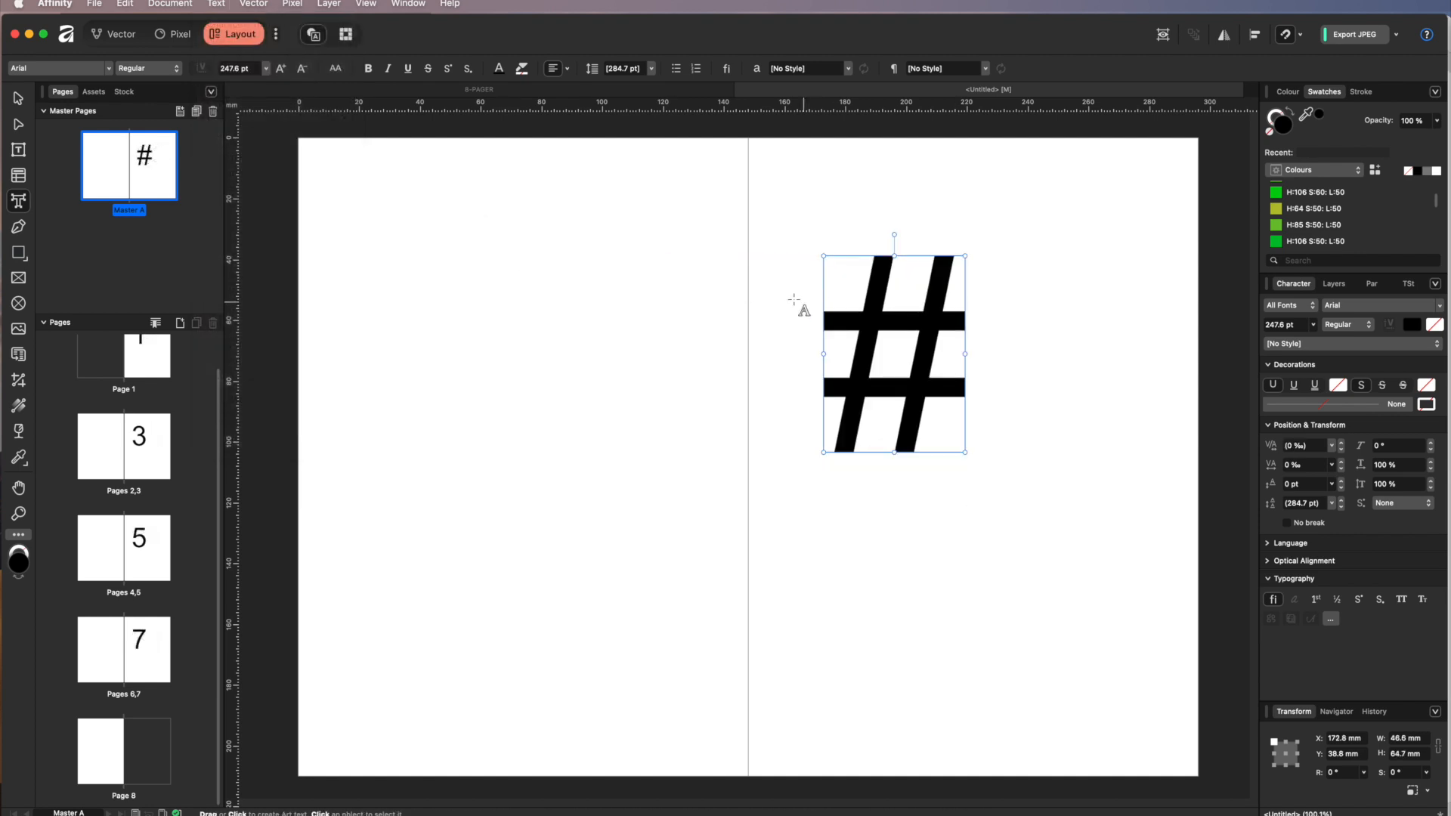
click(18, 98)
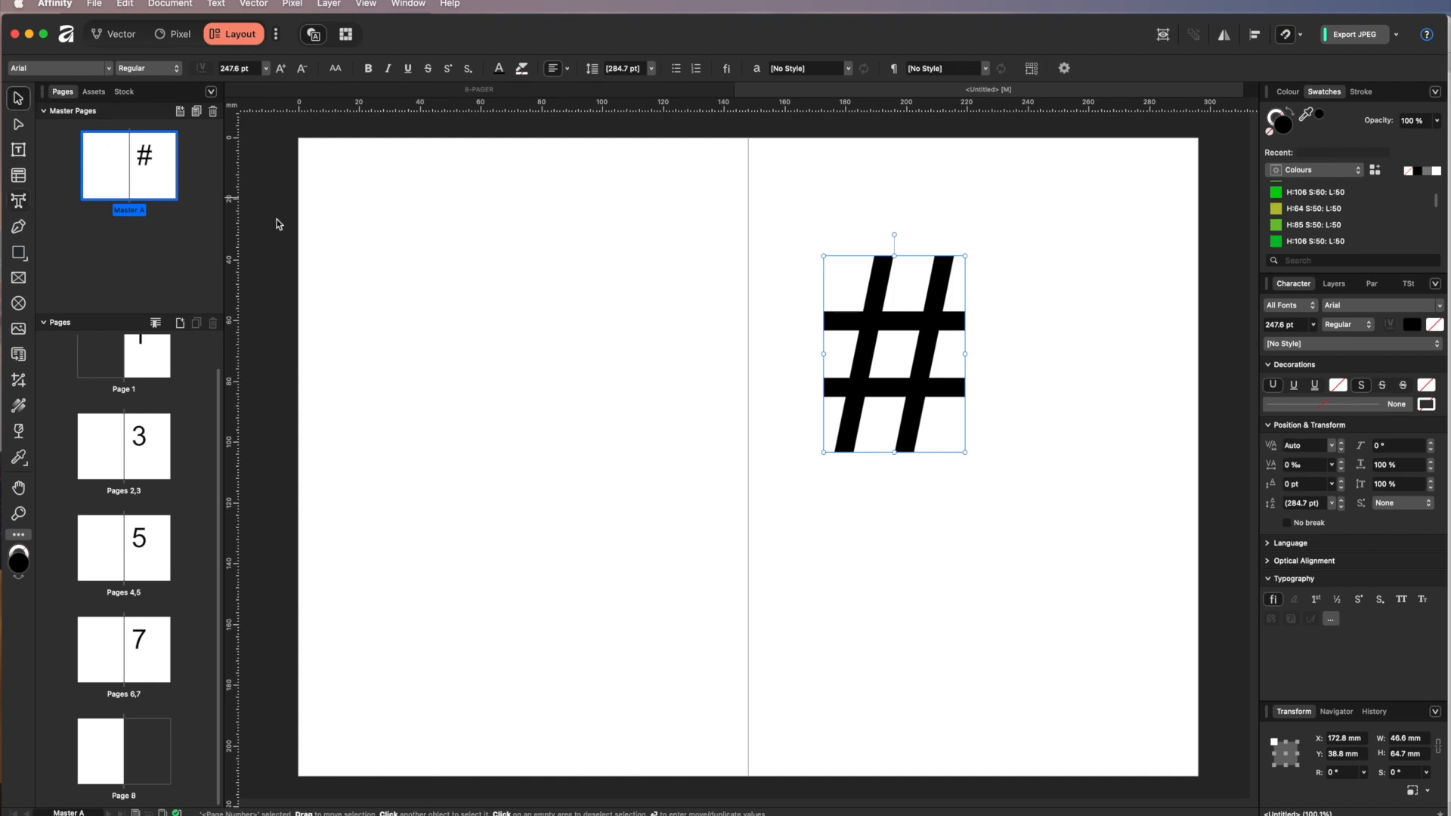
click(388, 282)
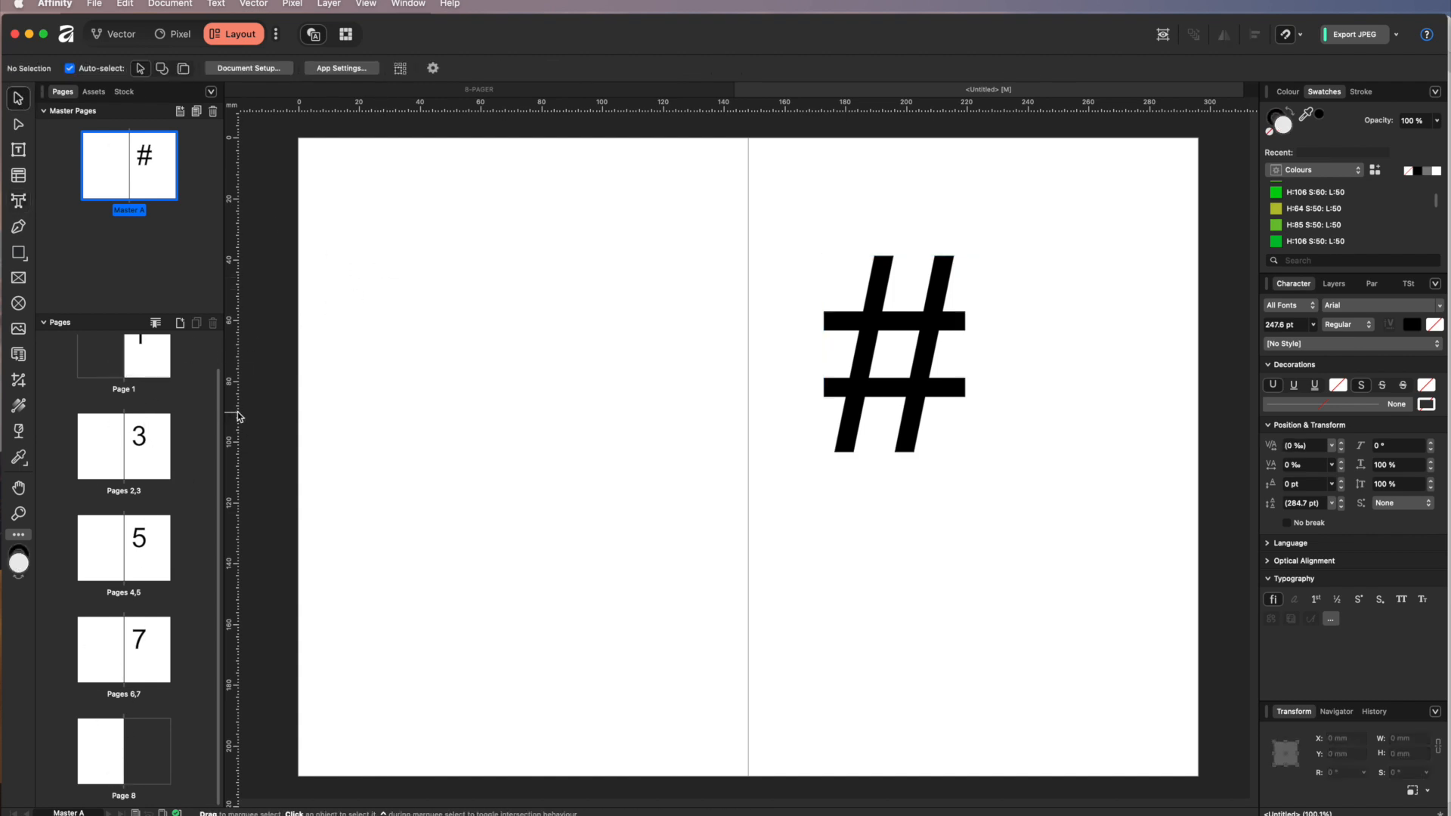
Display page 1 and look through the following spreads to check the automatic page numbers.
drag(143, 363, 147, 360)
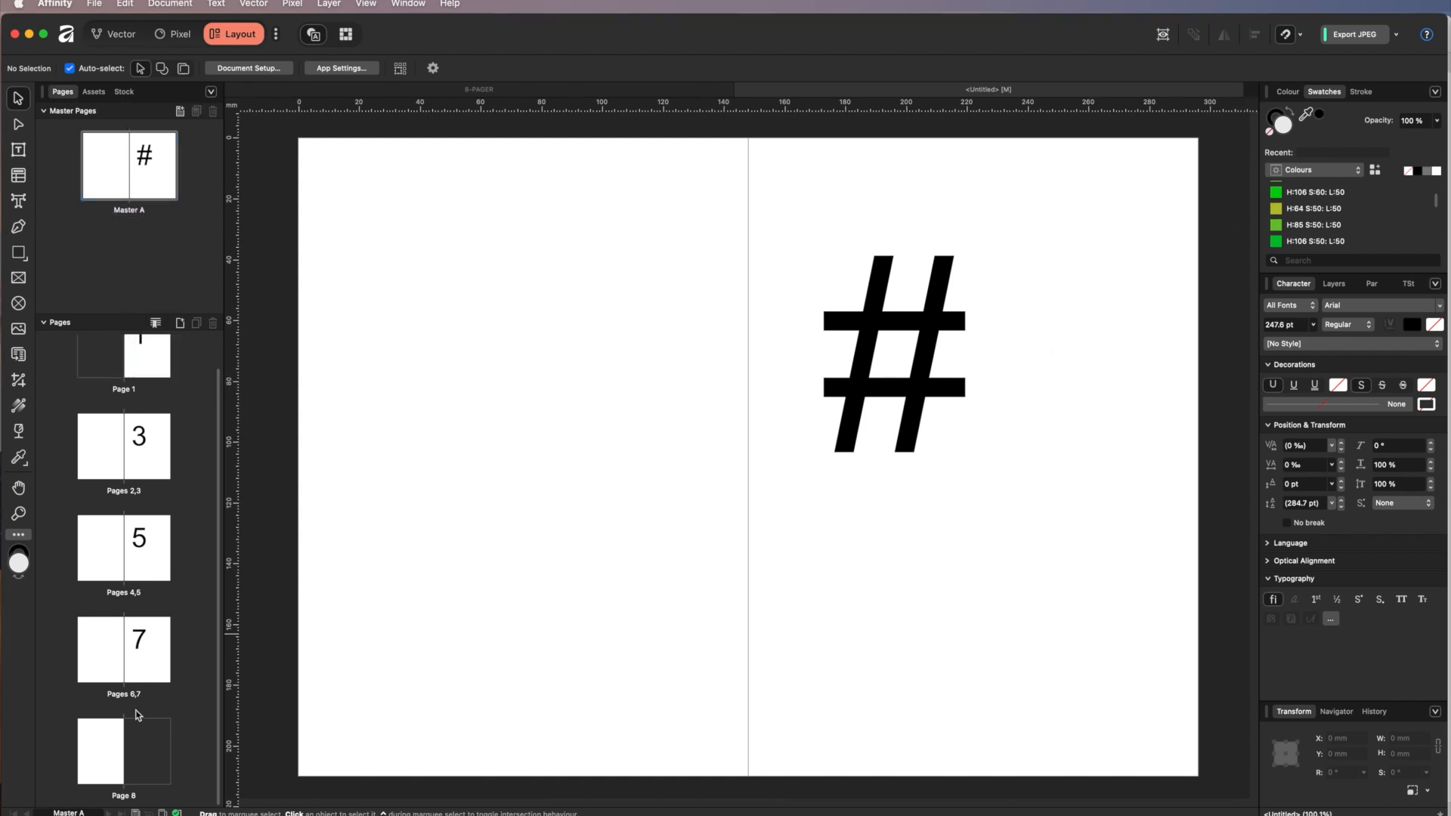
click(135, 812)
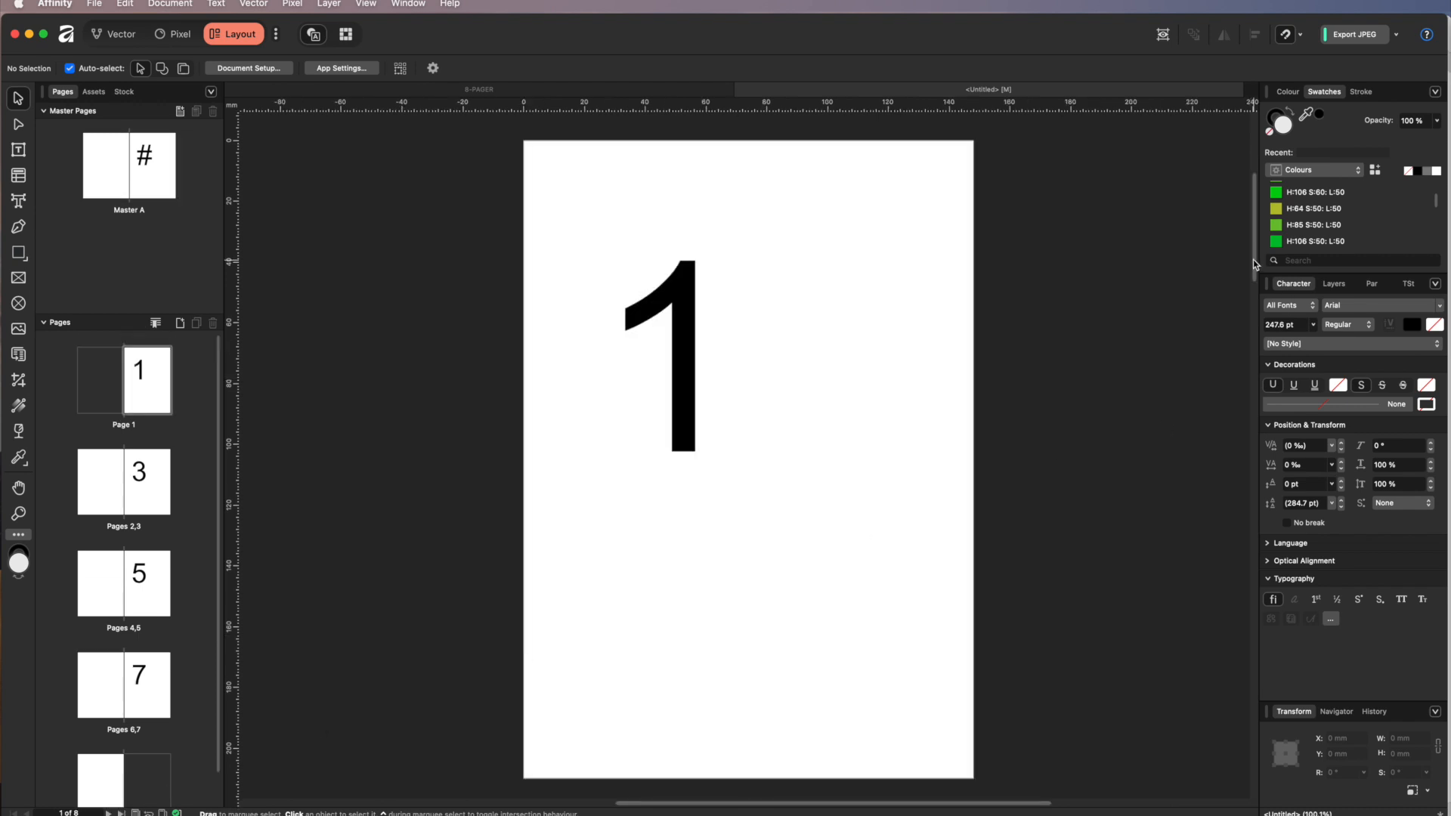
drag(1258, 249, 1228, 563)
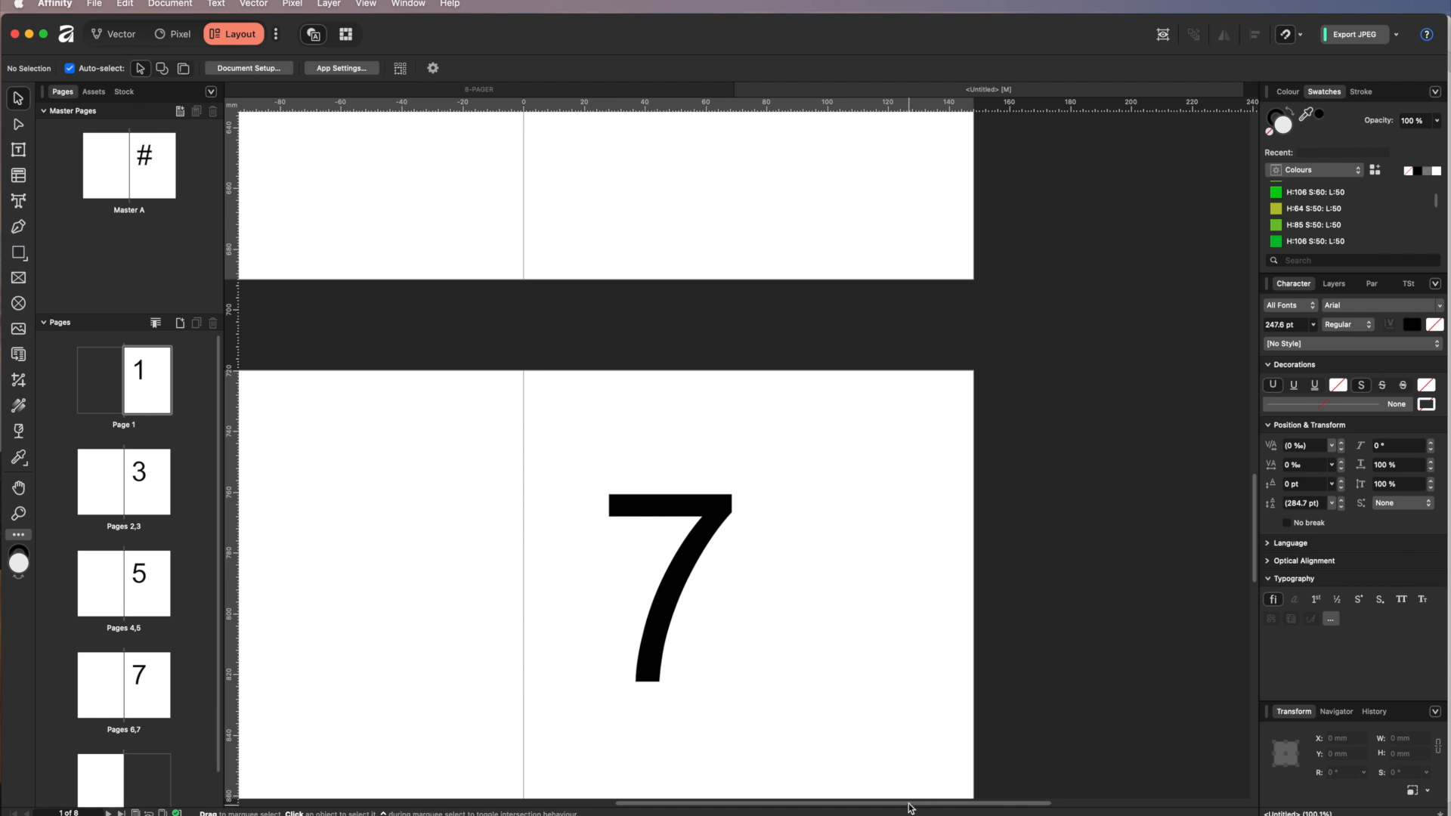
Duplicate the page number field on Master A onto the left-hand page at the same height, and deselect it.
drag(911, 805, 810, 810)
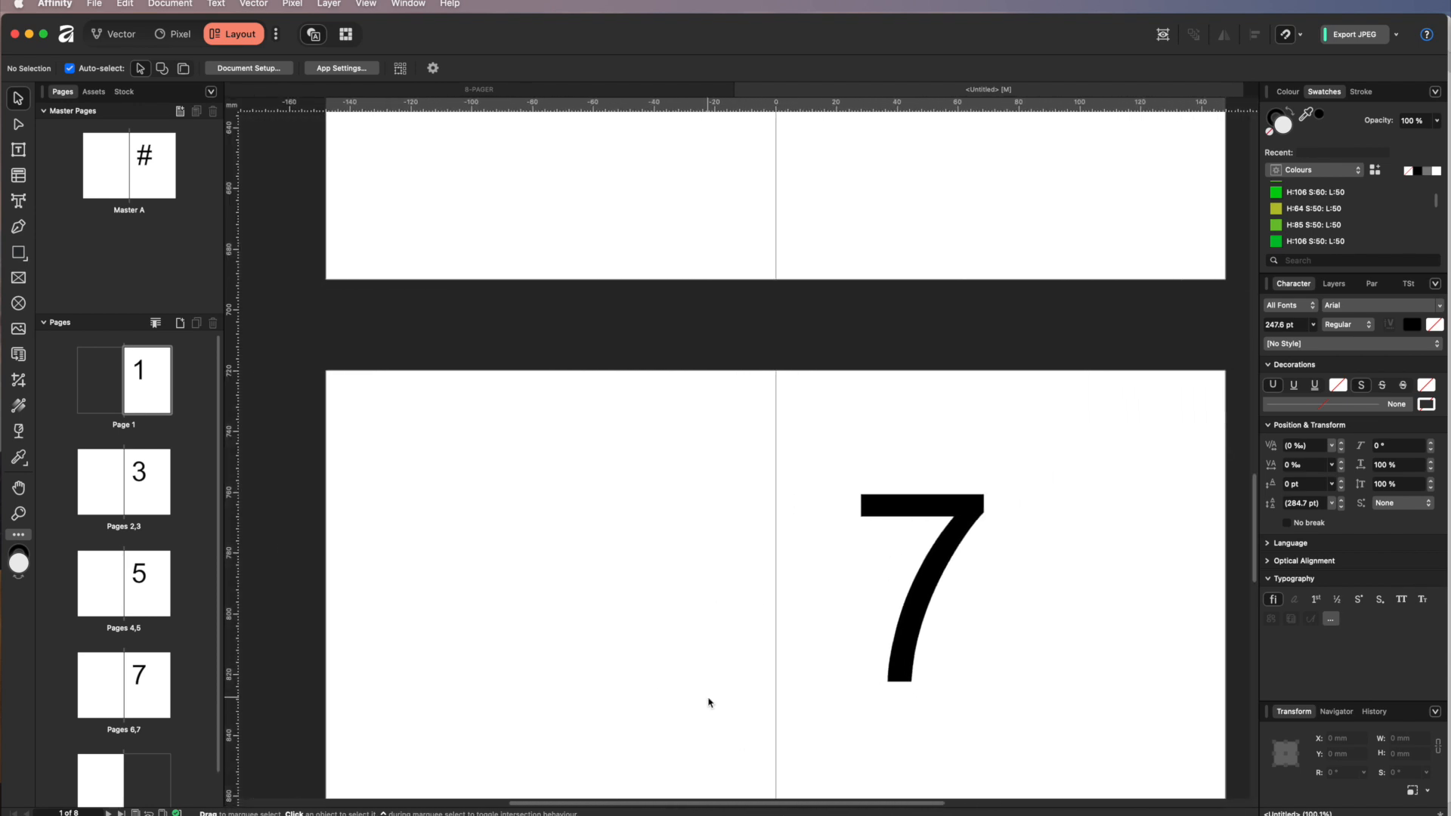
double_click(147, 161)
click(907, 323)
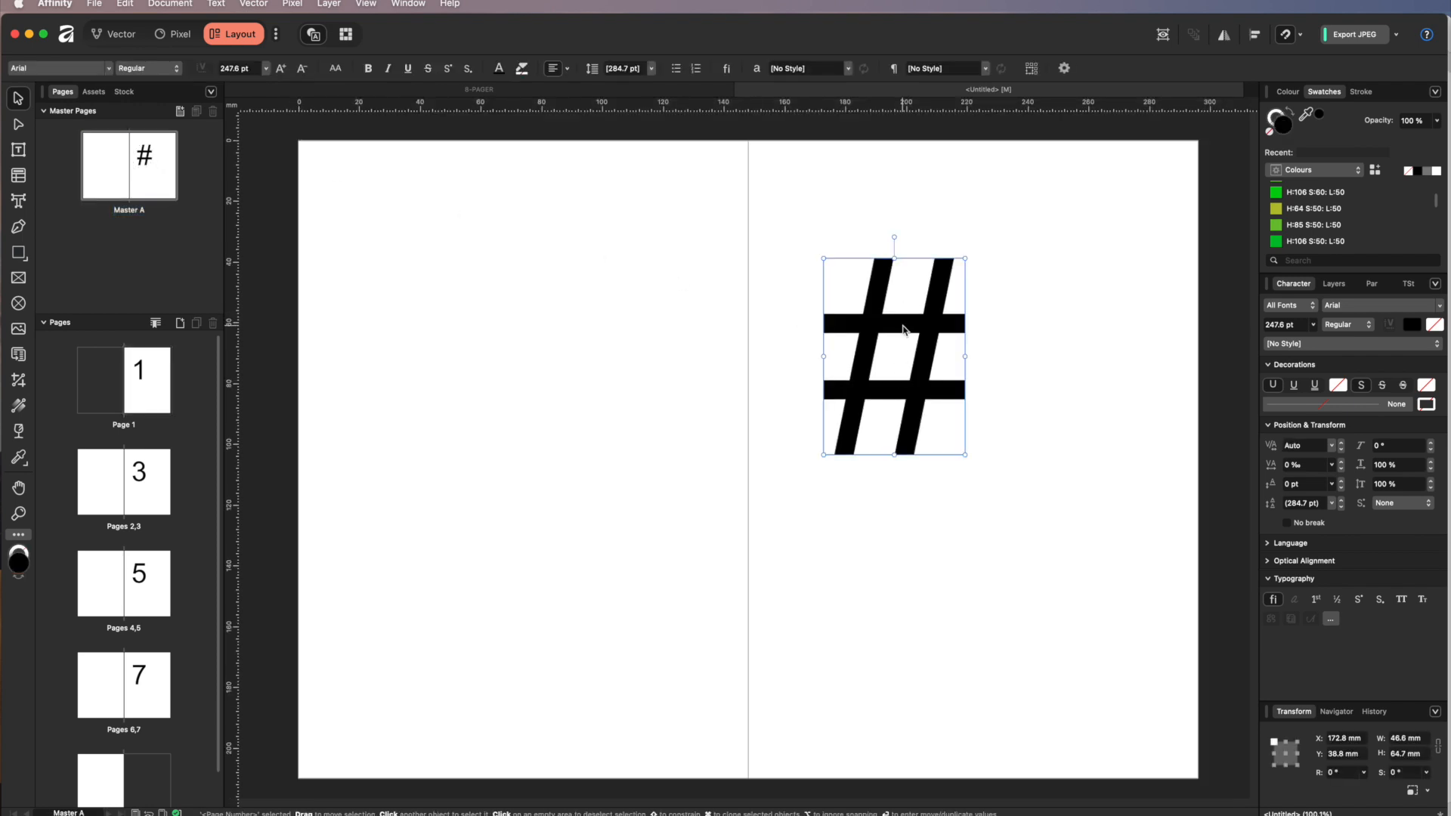
drag(881, 327, 542, 330)
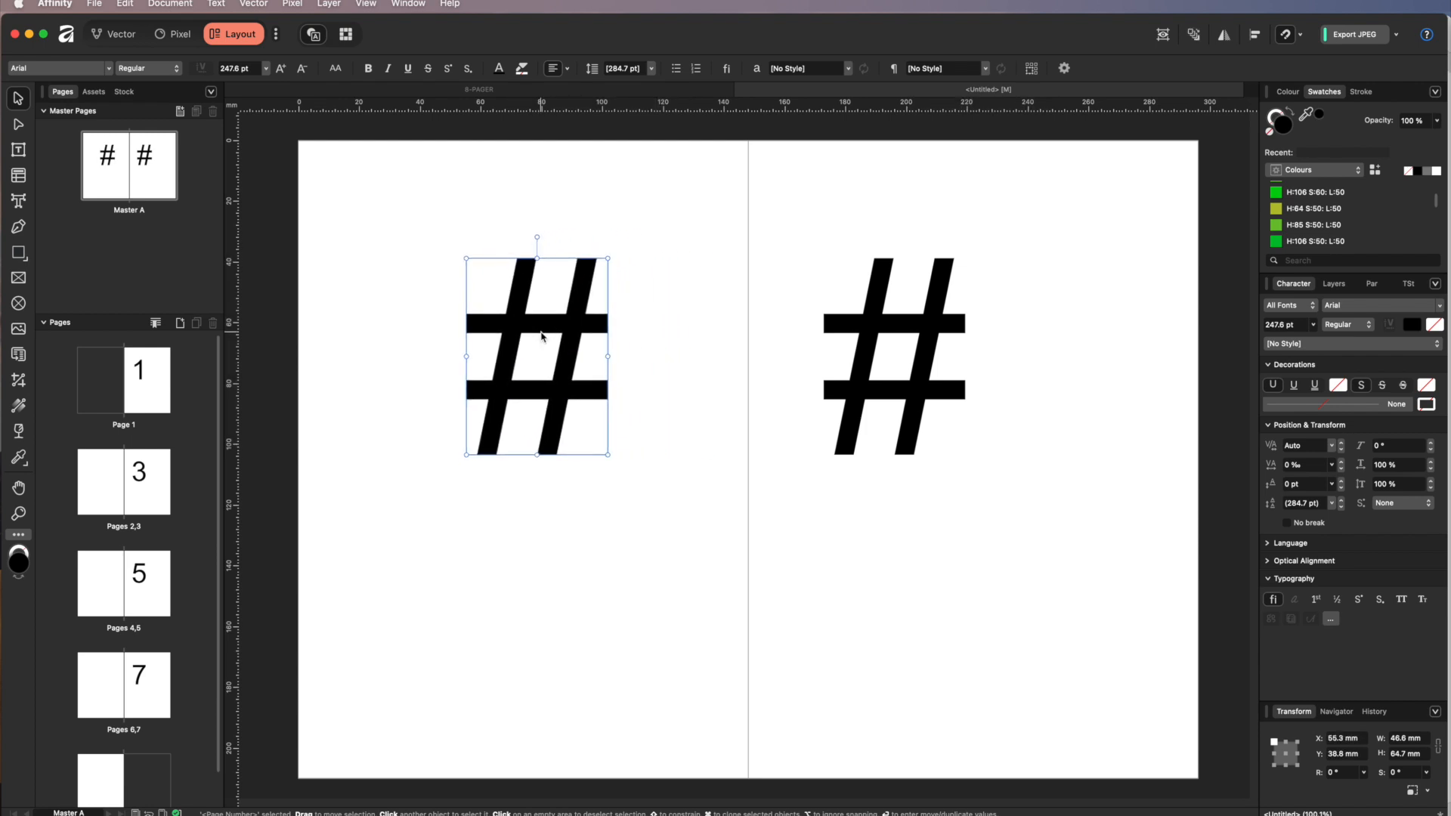
click(295, 484)
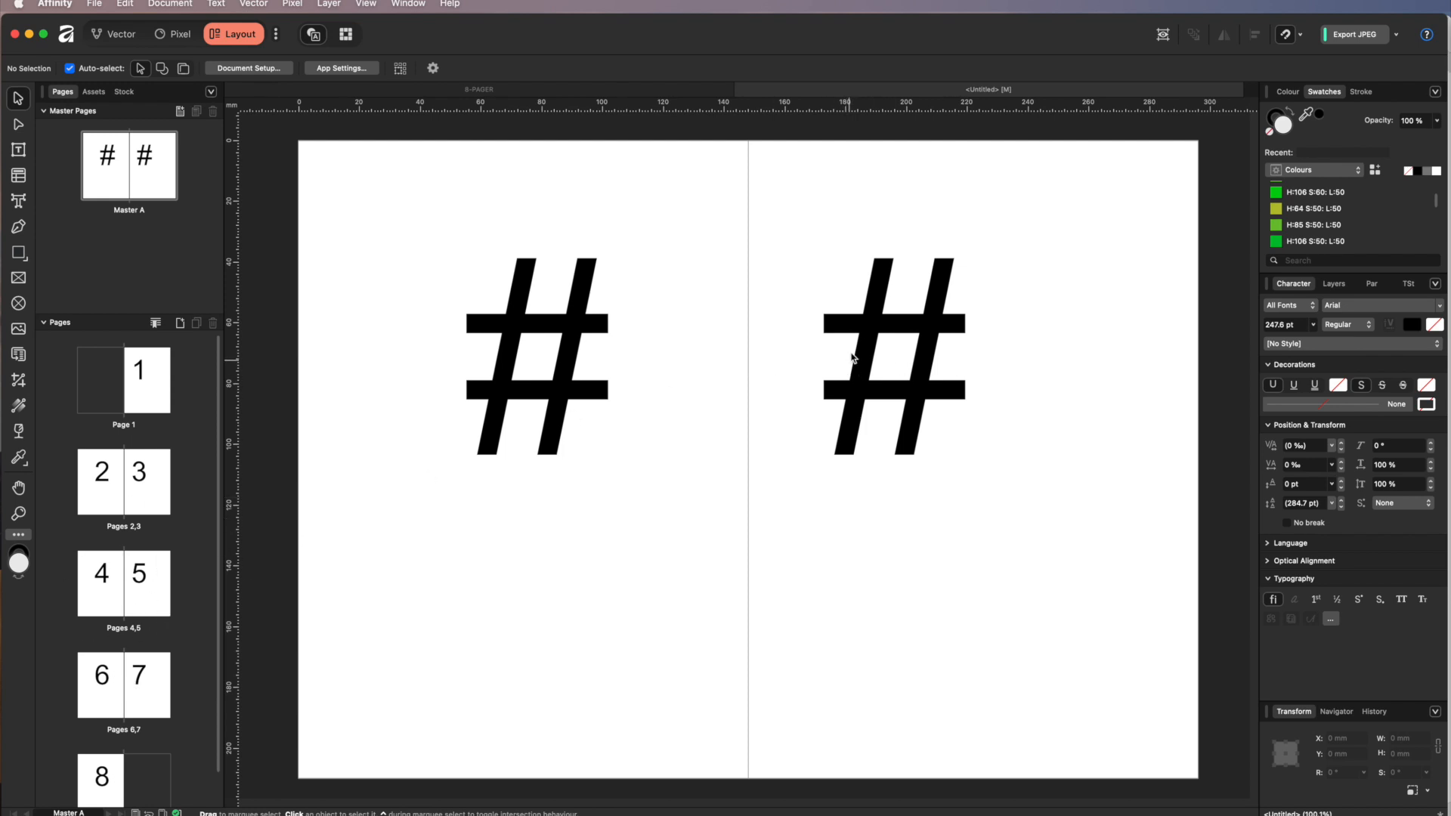
click(18, 200)
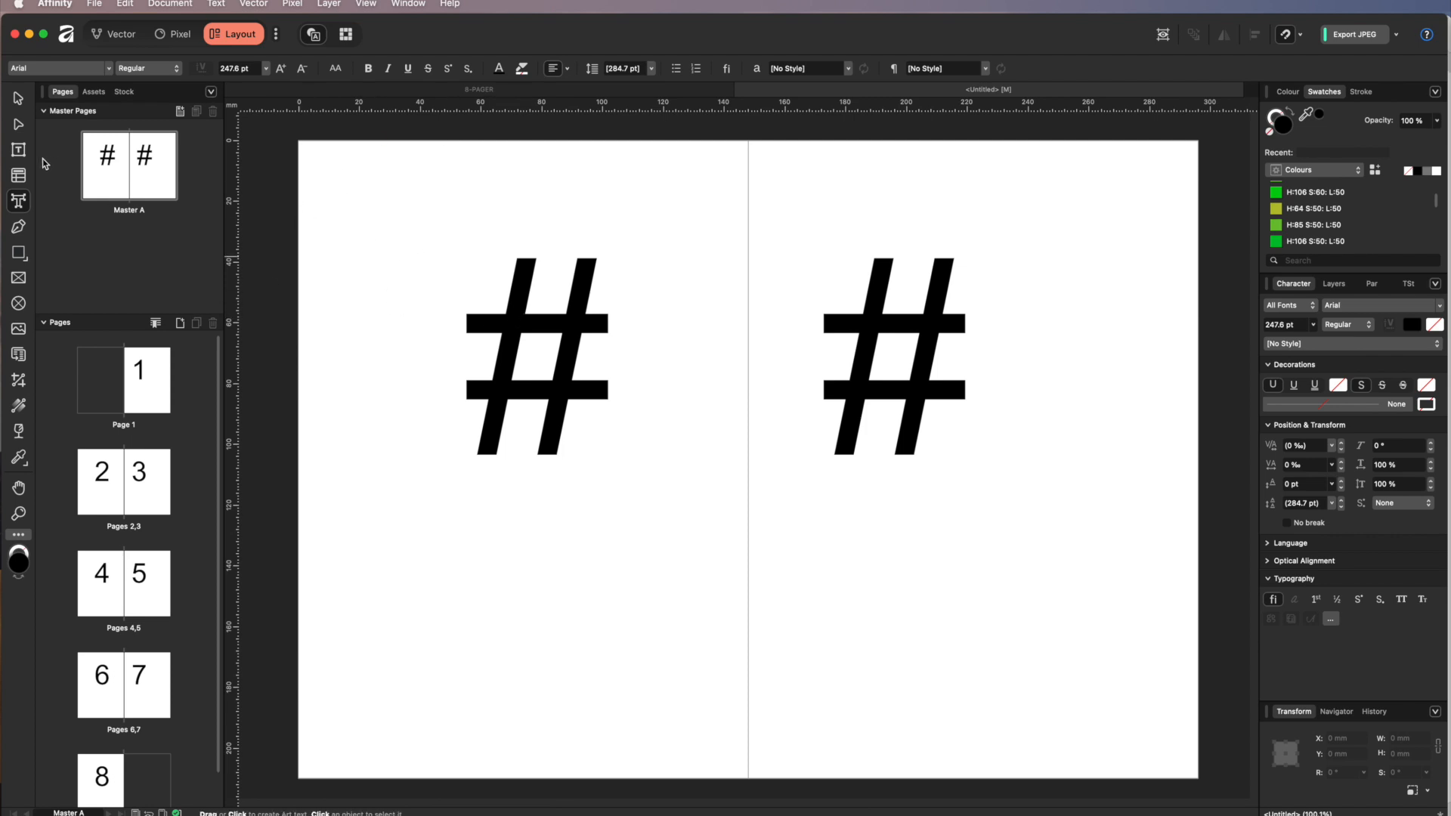
key(v)
click(487, 325)
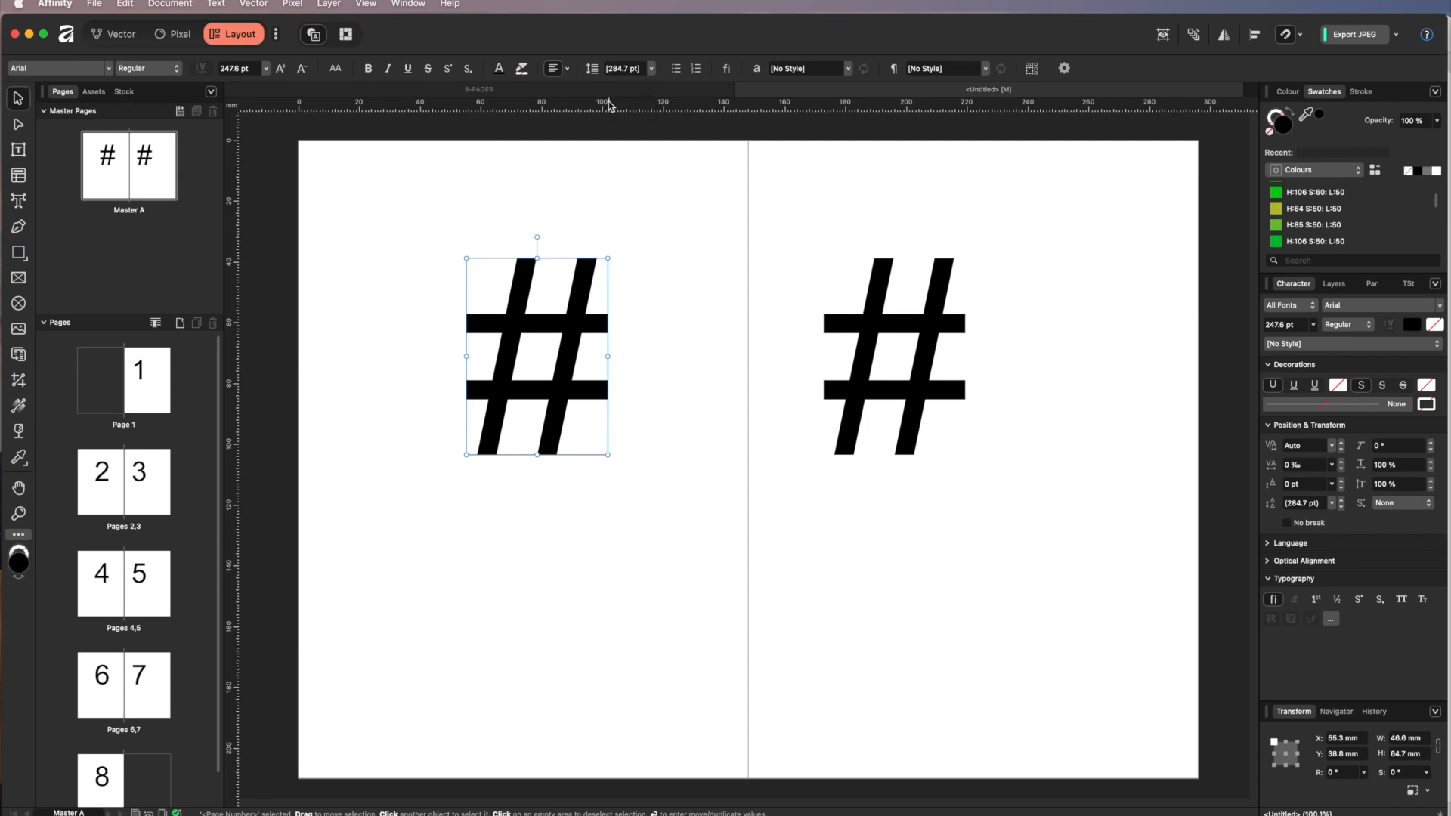
click(835, 557)
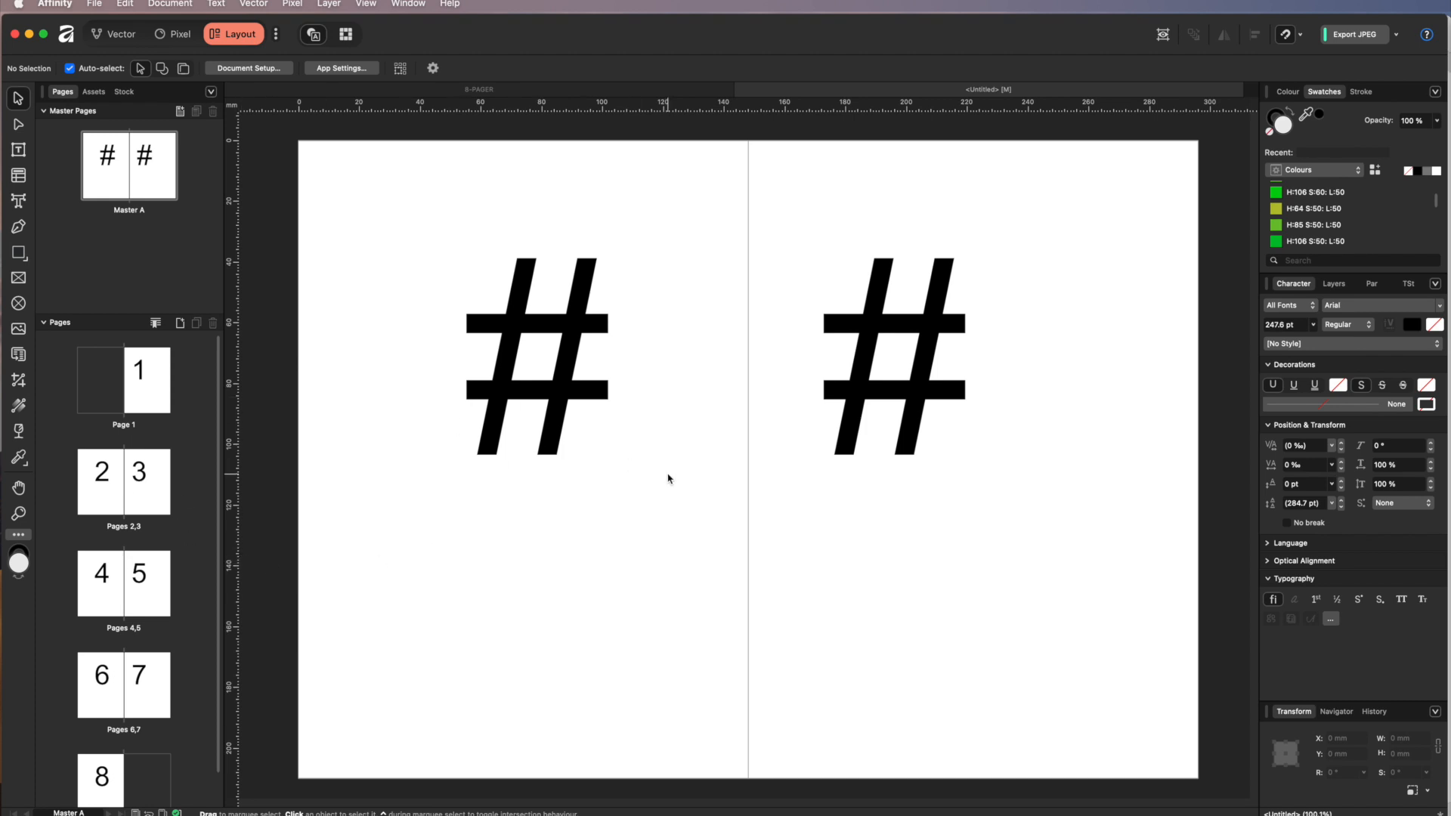
Draw a rectangle about 121 by 11 mm across the top of Master A's left-hand page and fill it with H:191 S:70 L:50.
click(19, 253)
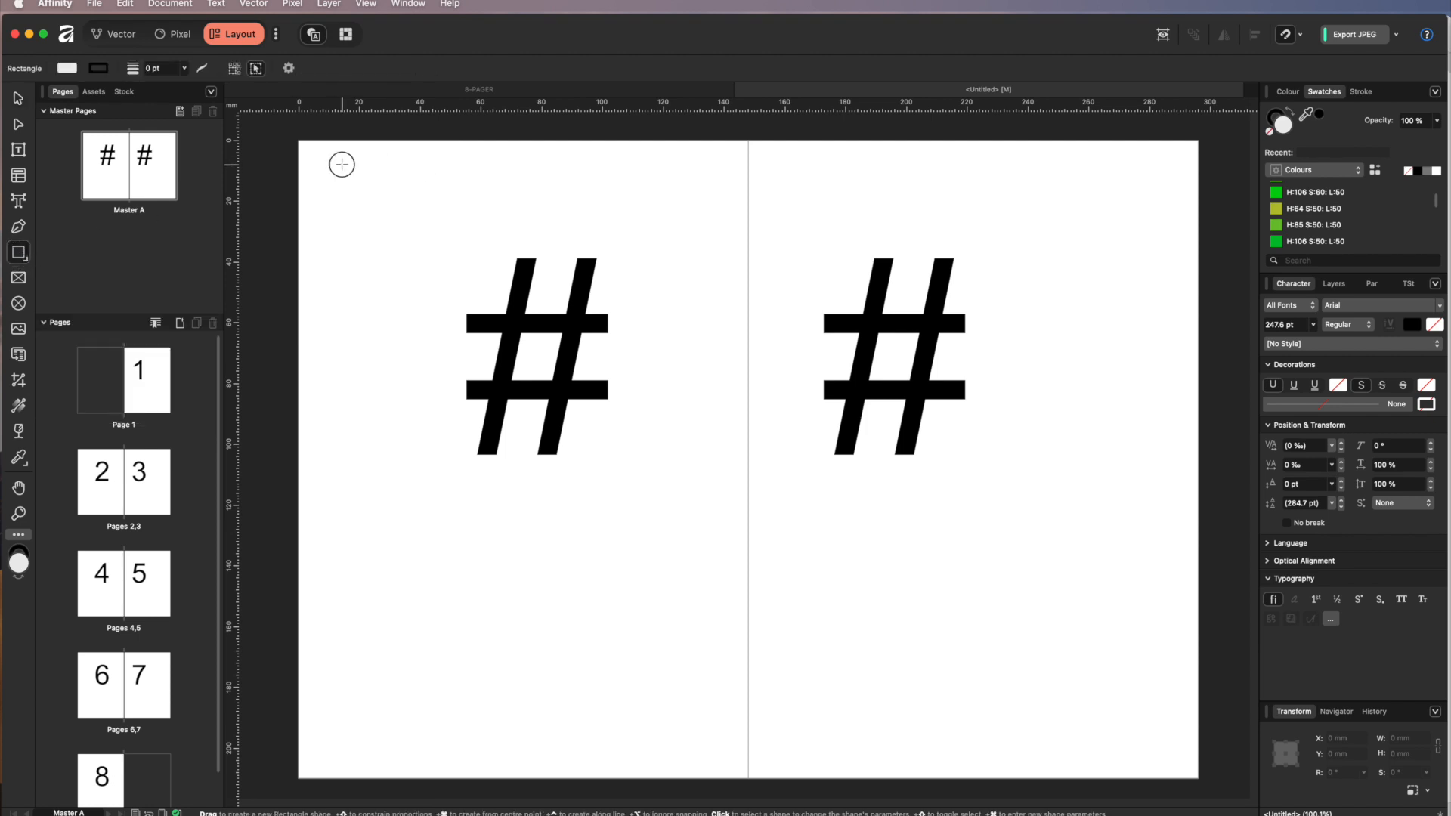
drag(342, 164, 710, 201)
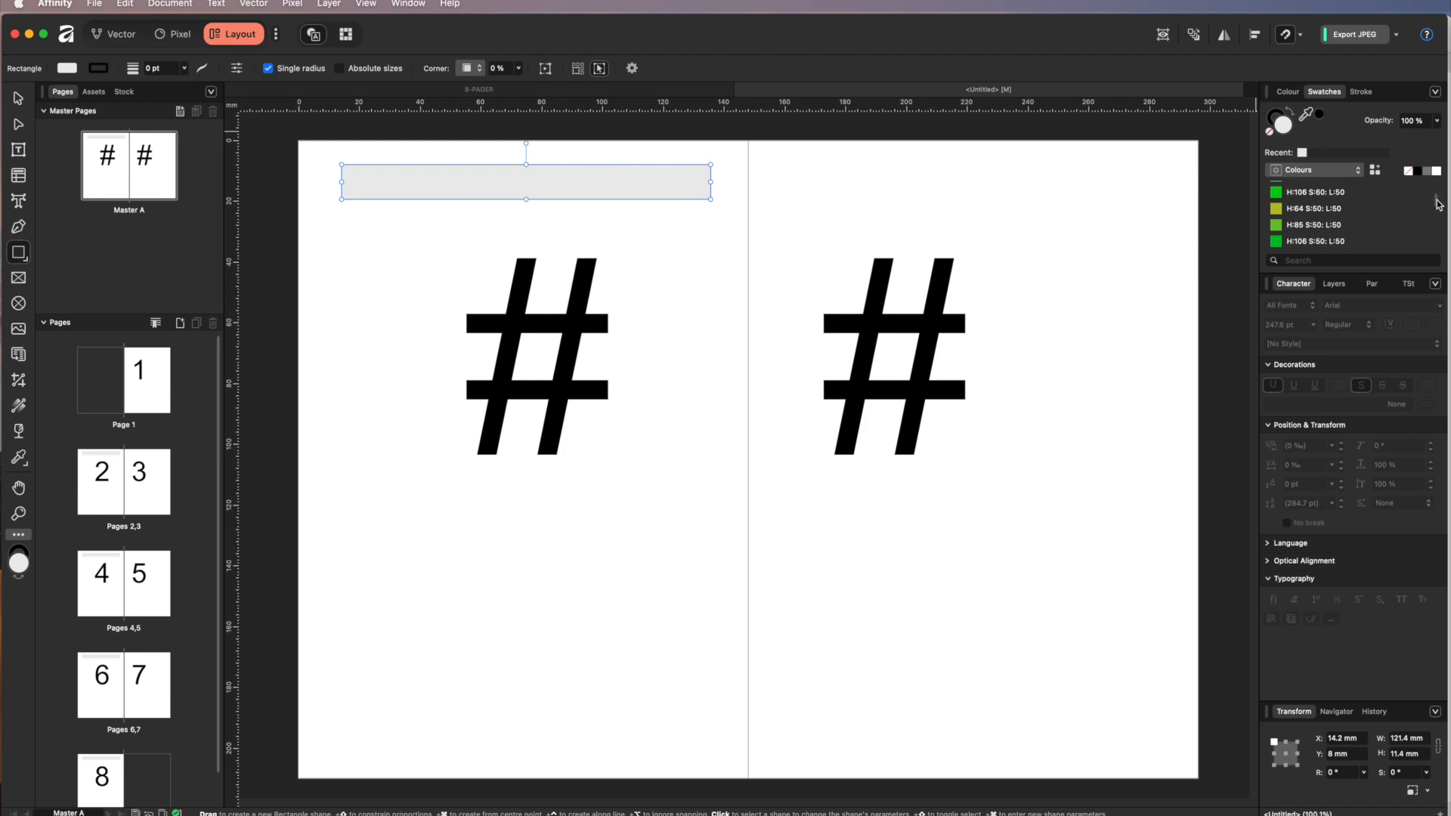
scroll(1438, 202, up, 3)
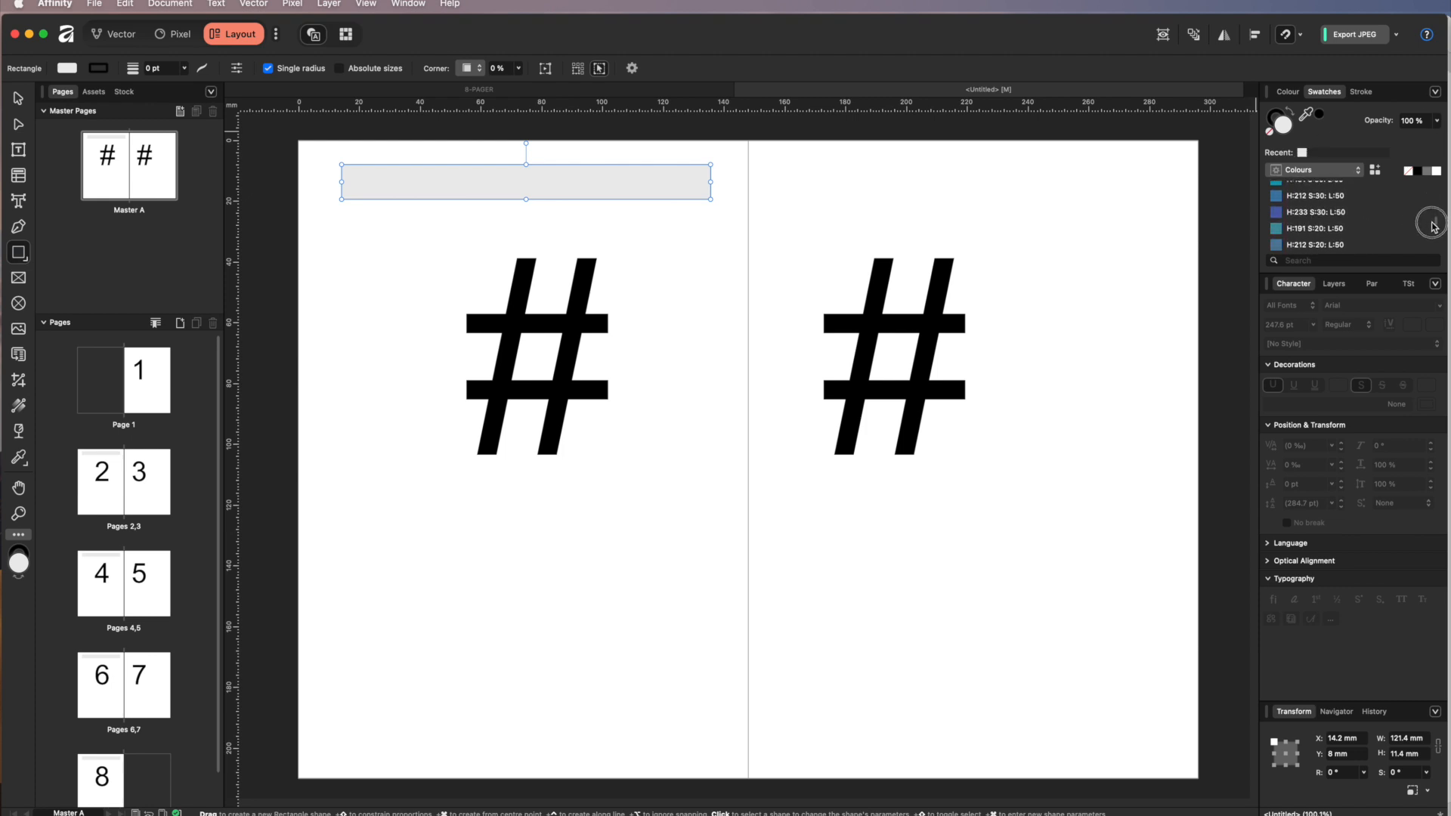
mouse_move(1434, 199)
mouse_down()
mouse_move(1436, 183)
mouse_move(1428, 235)
mouse_move(1434, 219)
mouse_up()
click(1300, 204)
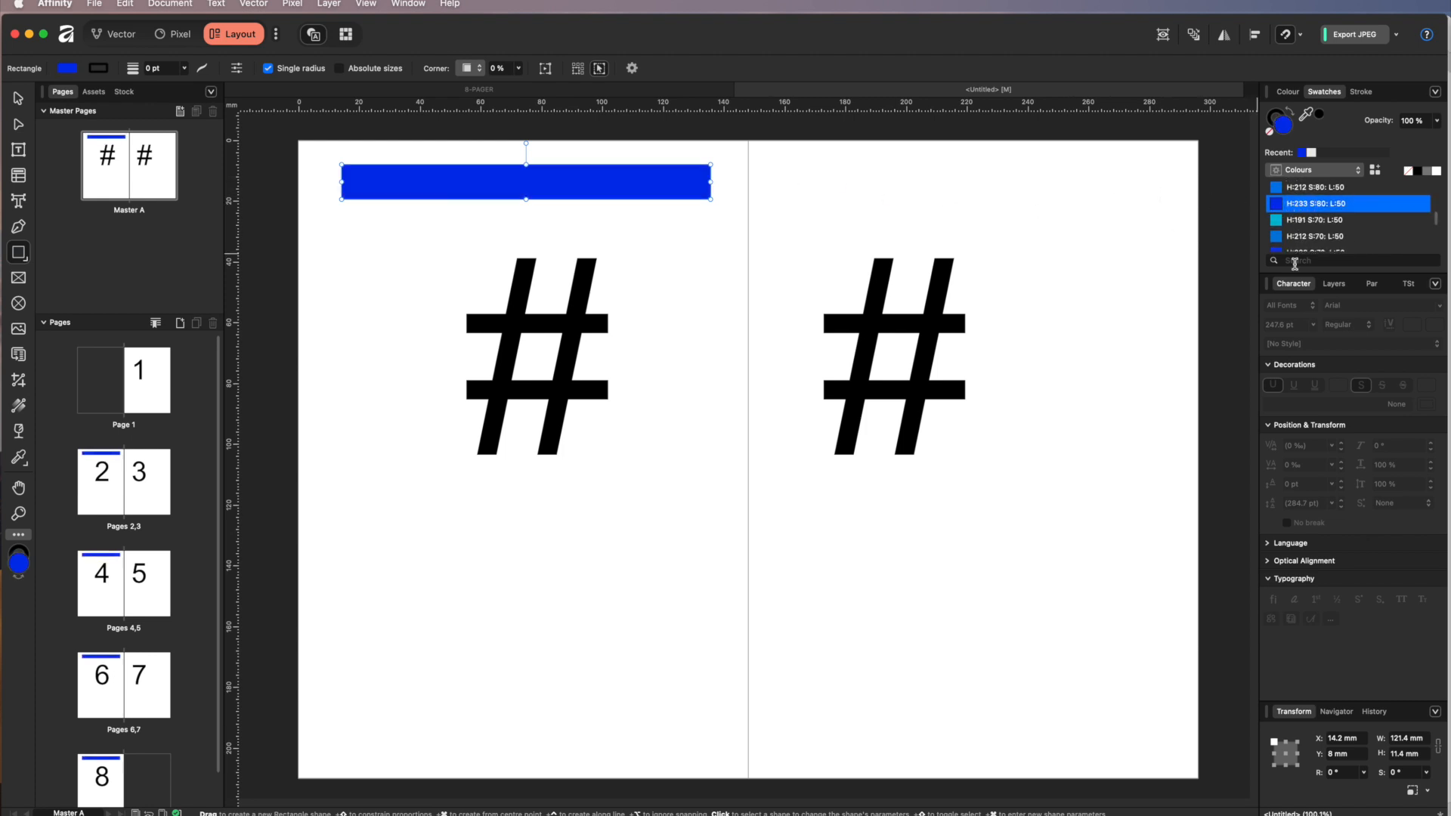
click(1298, 221)
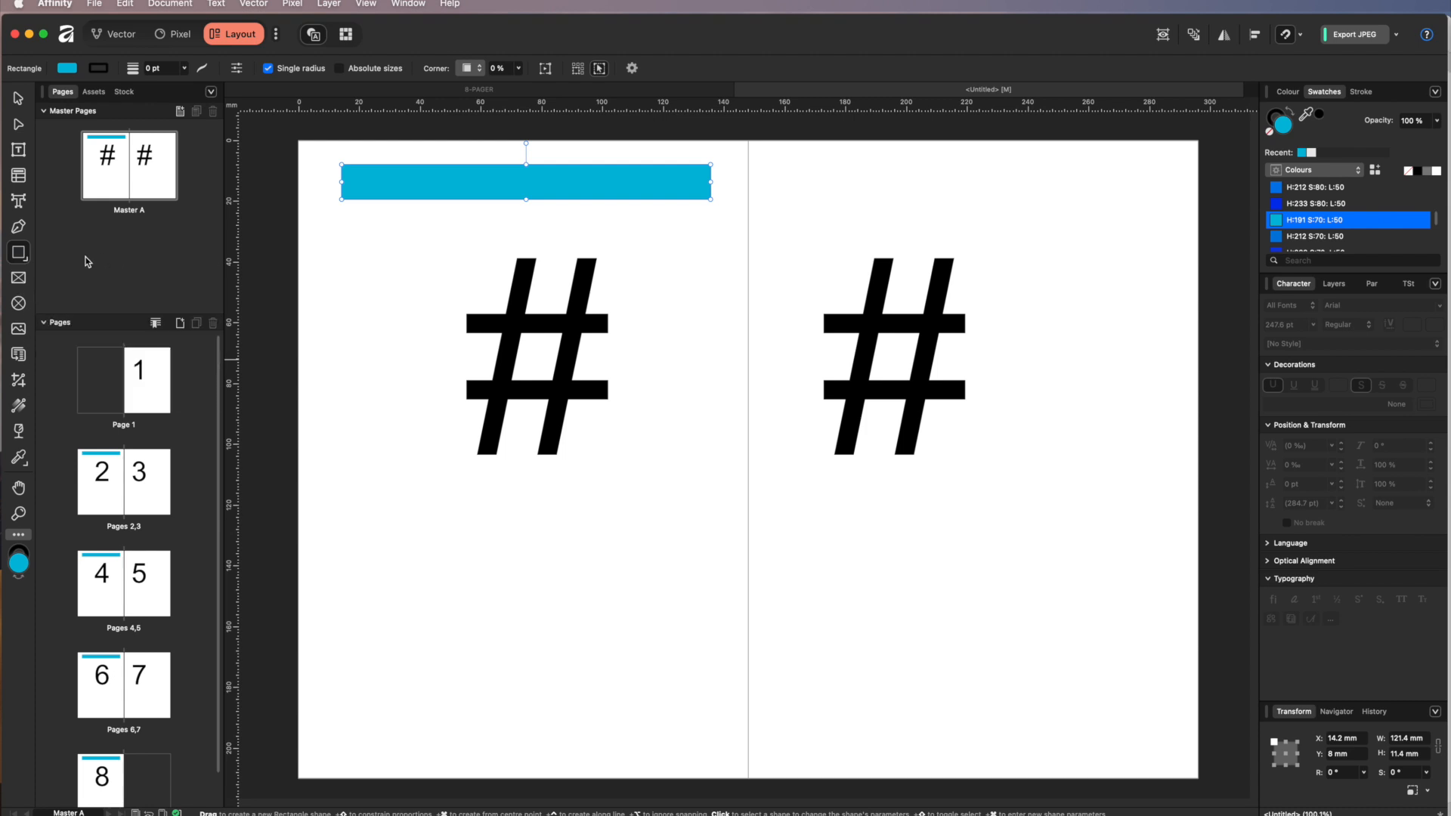
Add a text frame about 109 by 6 mm inside the coloured bar, reading "Testing 1 2 3", and deselect it.
click(19, 149)
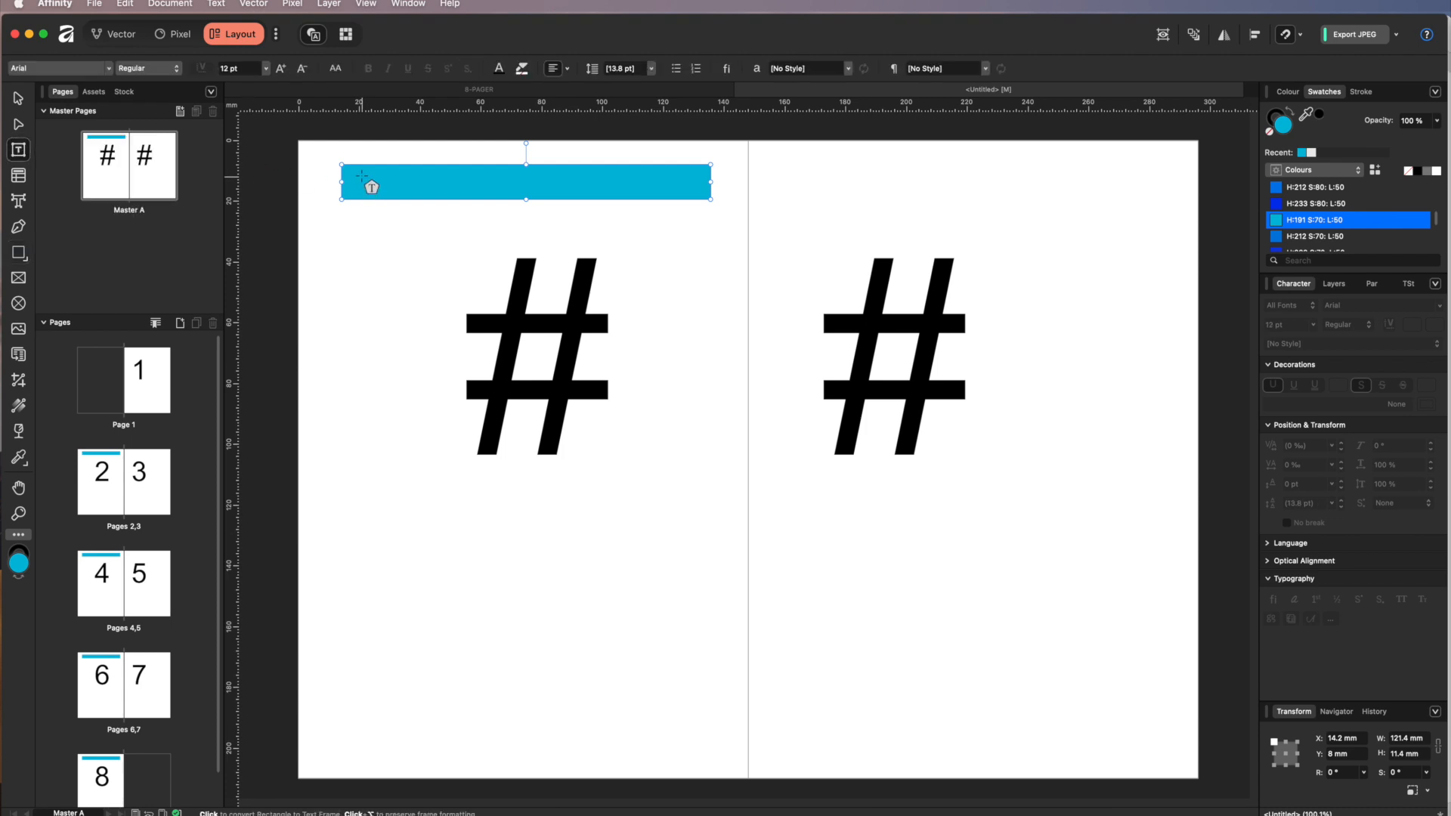
drag(358, 174, 688, 191)
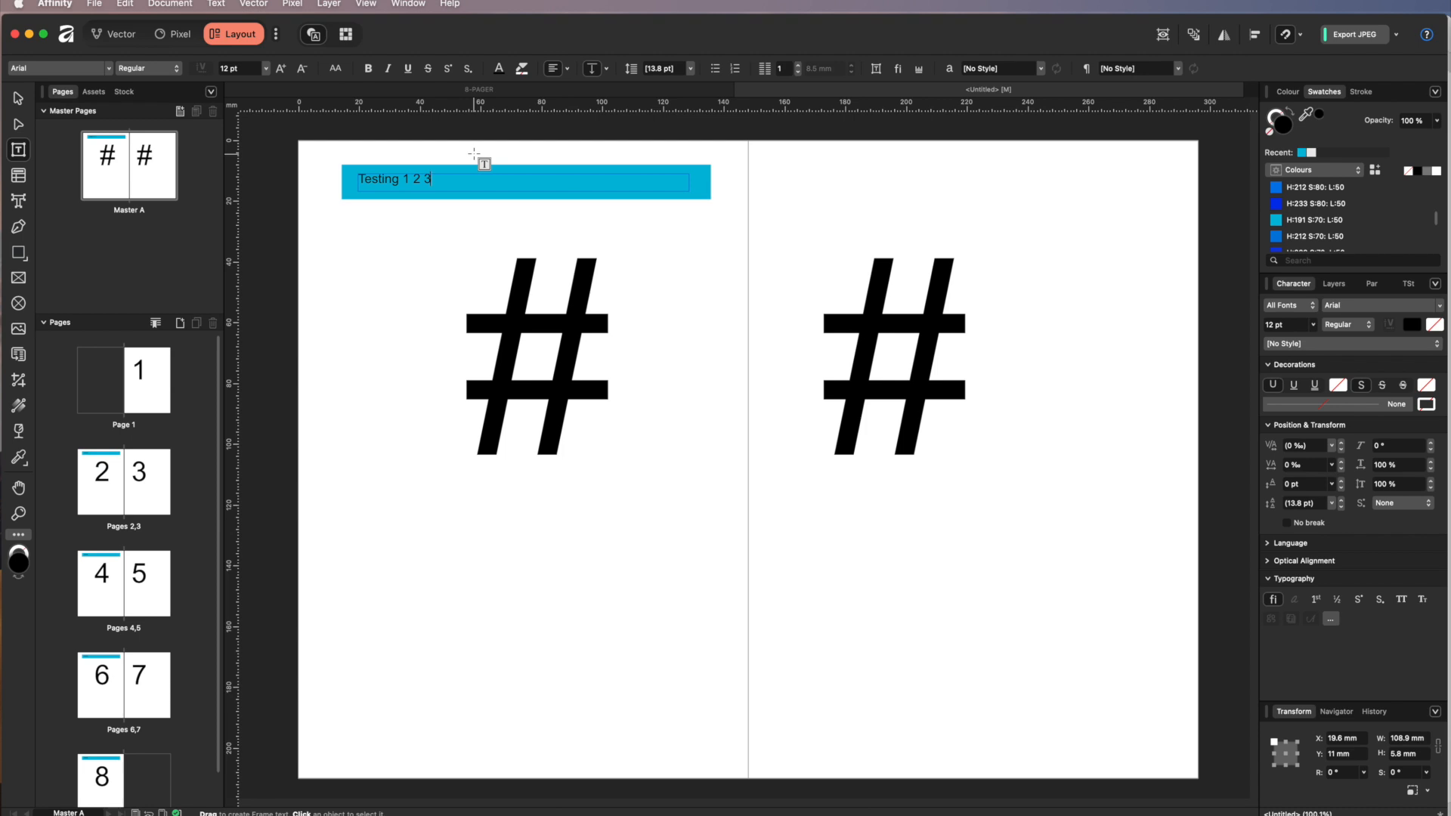
click(18, 98)
click(399, 573)
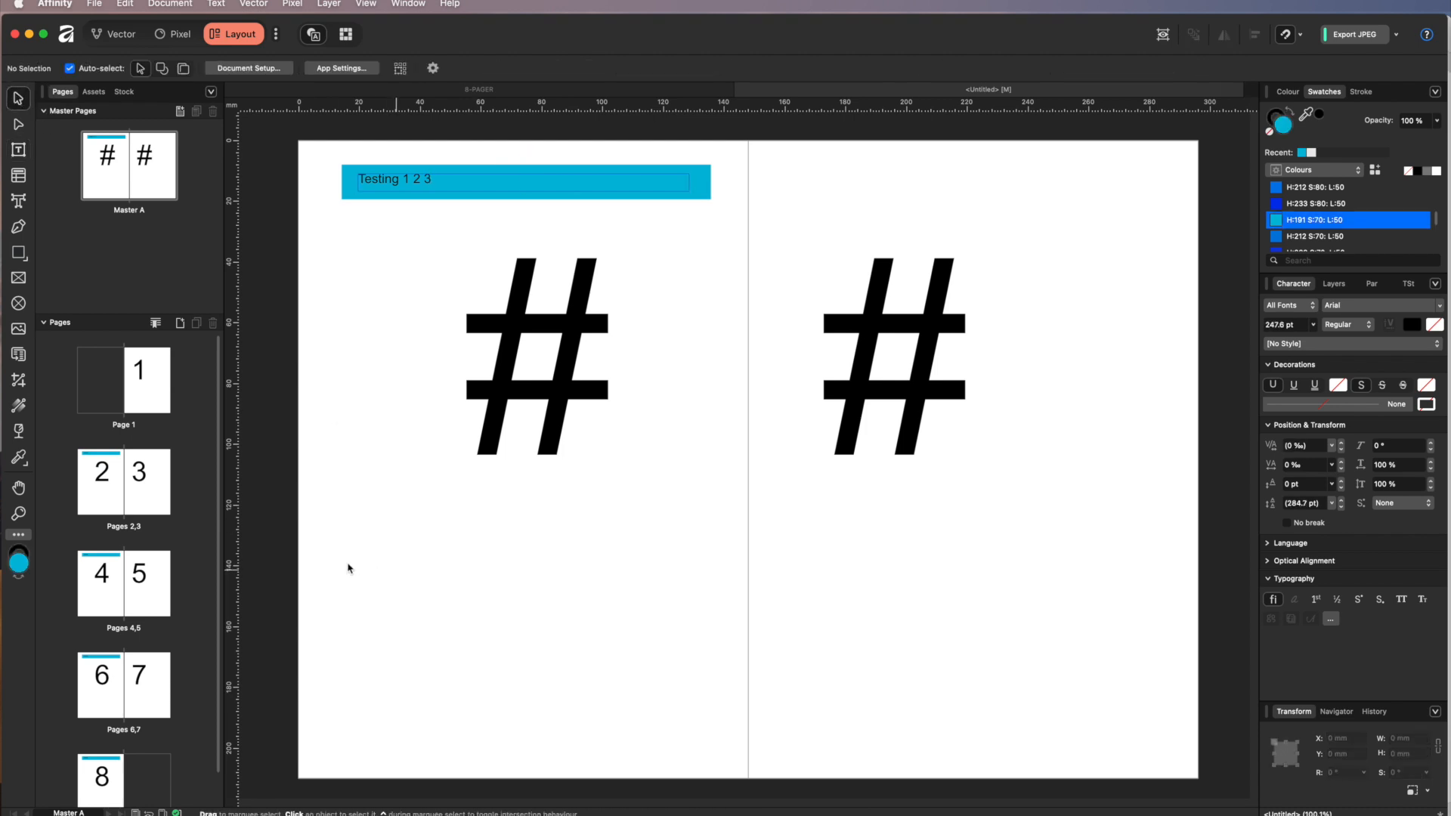
Display spreads 2–3, 4–5 and 6–7 to check the header bar and page numbers inherited from the master.
click(109, 478)
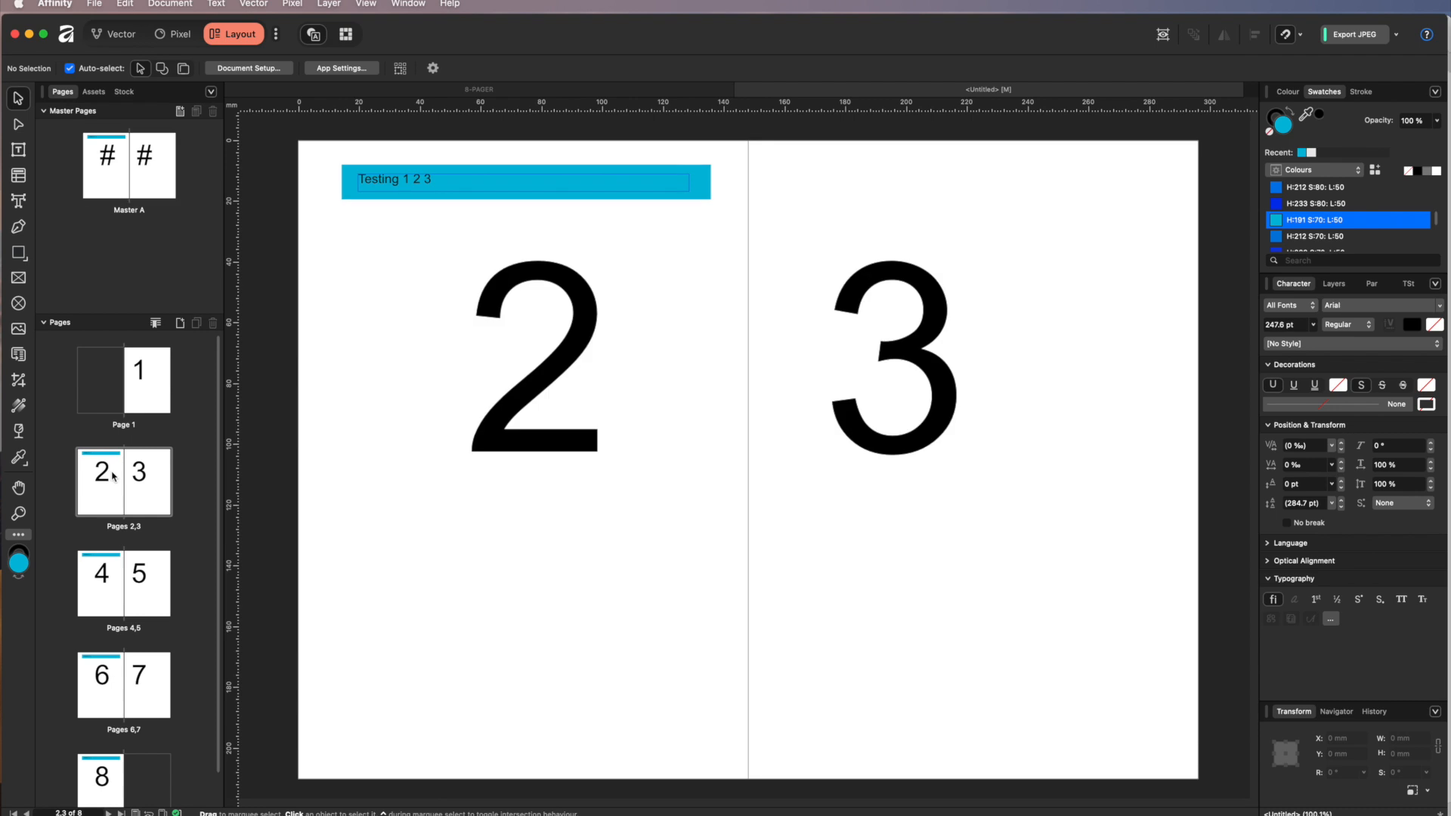
click(119, 581)
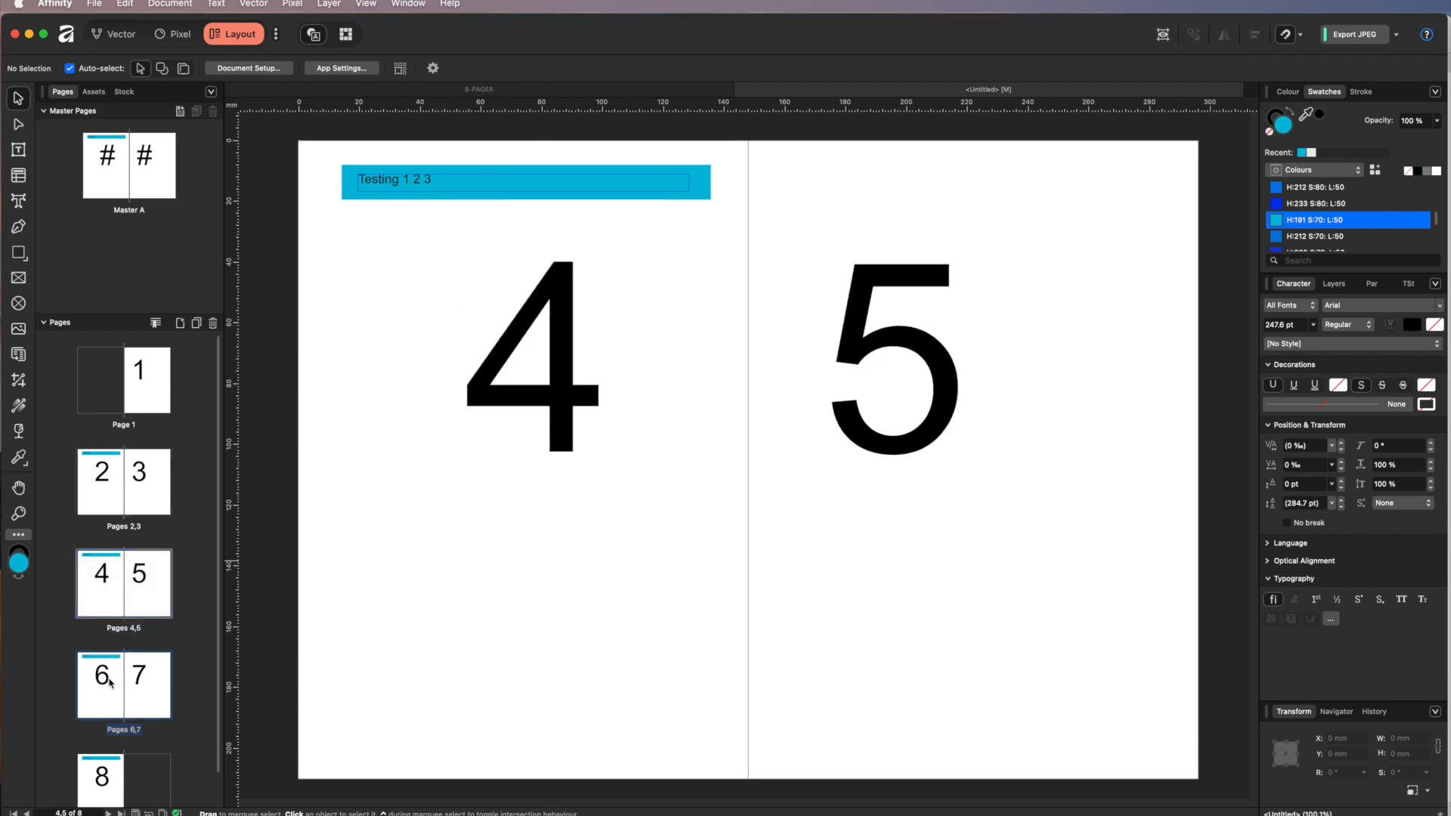
click(118, 674)
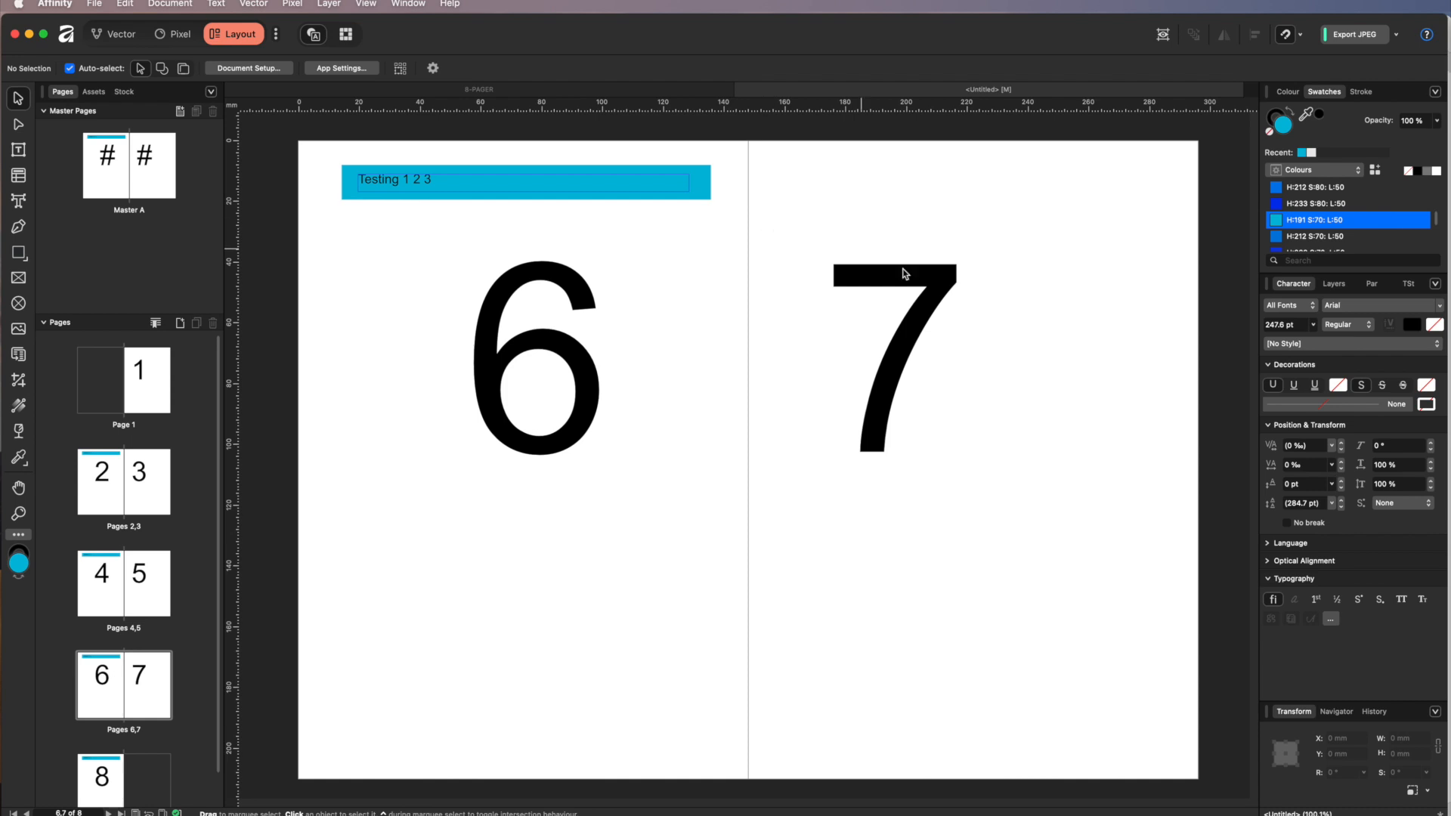
click(94, 5)
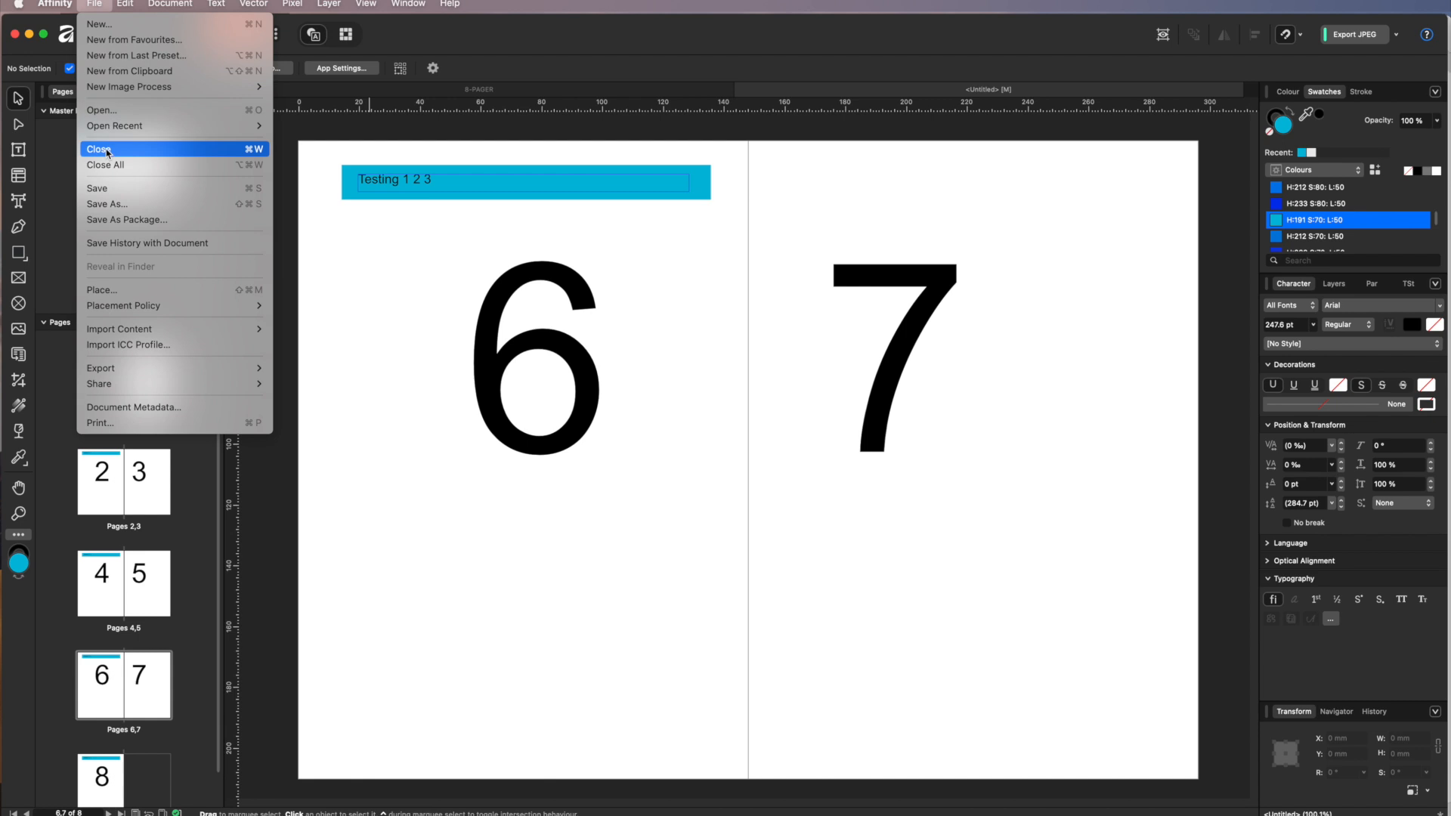
mouse_move(136, 368)
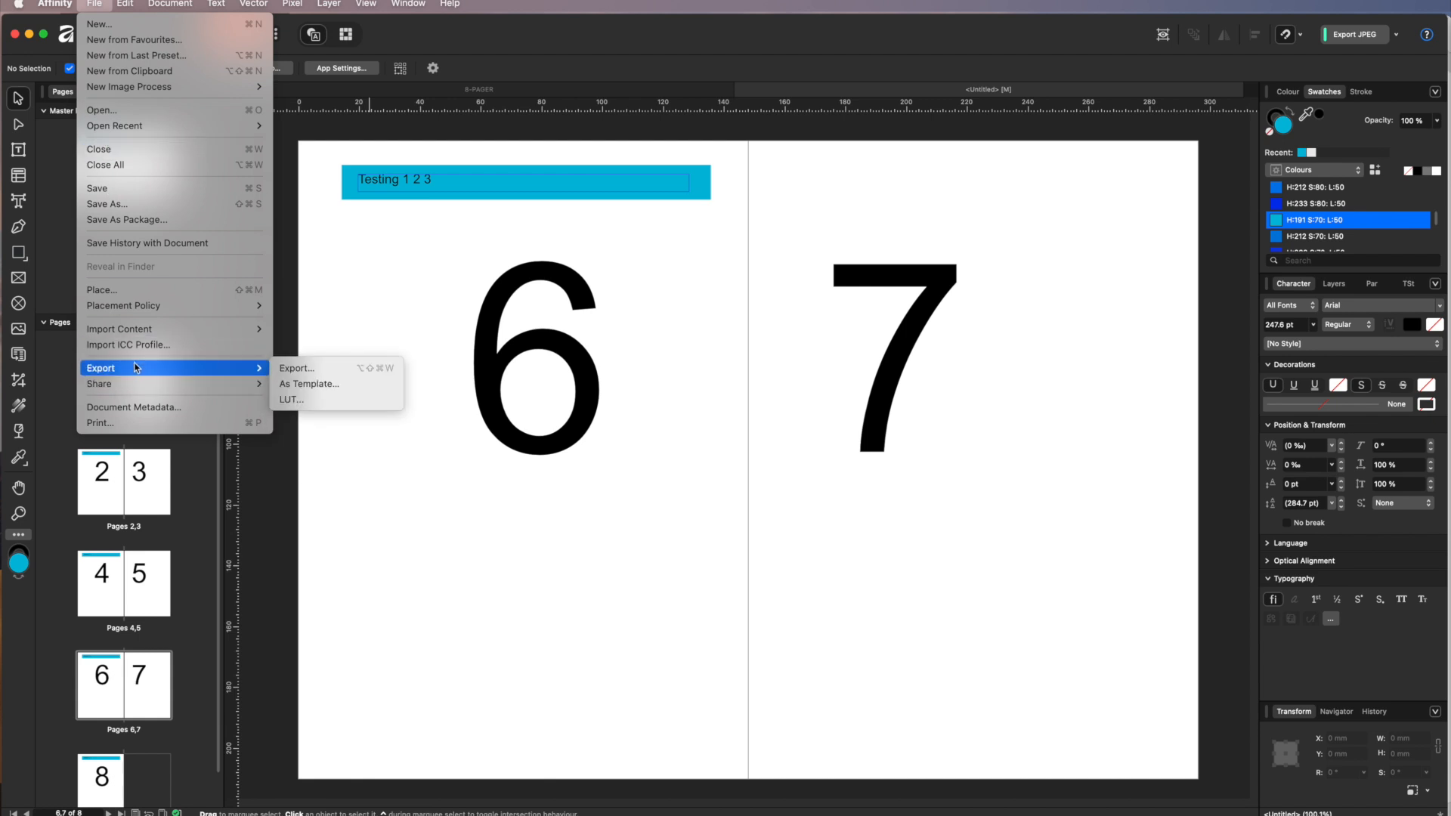
click(313, 369)
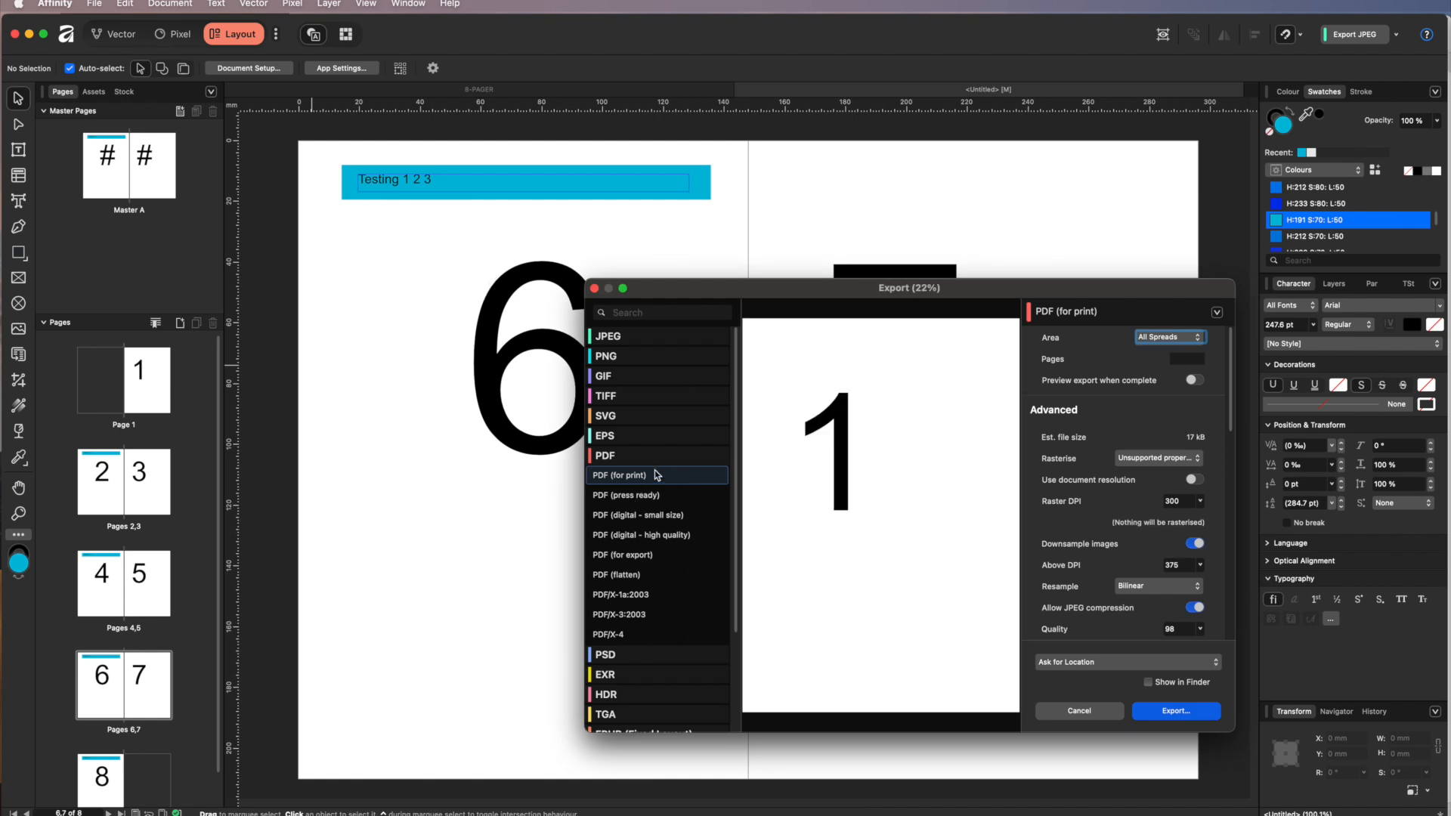
click(633, 496)
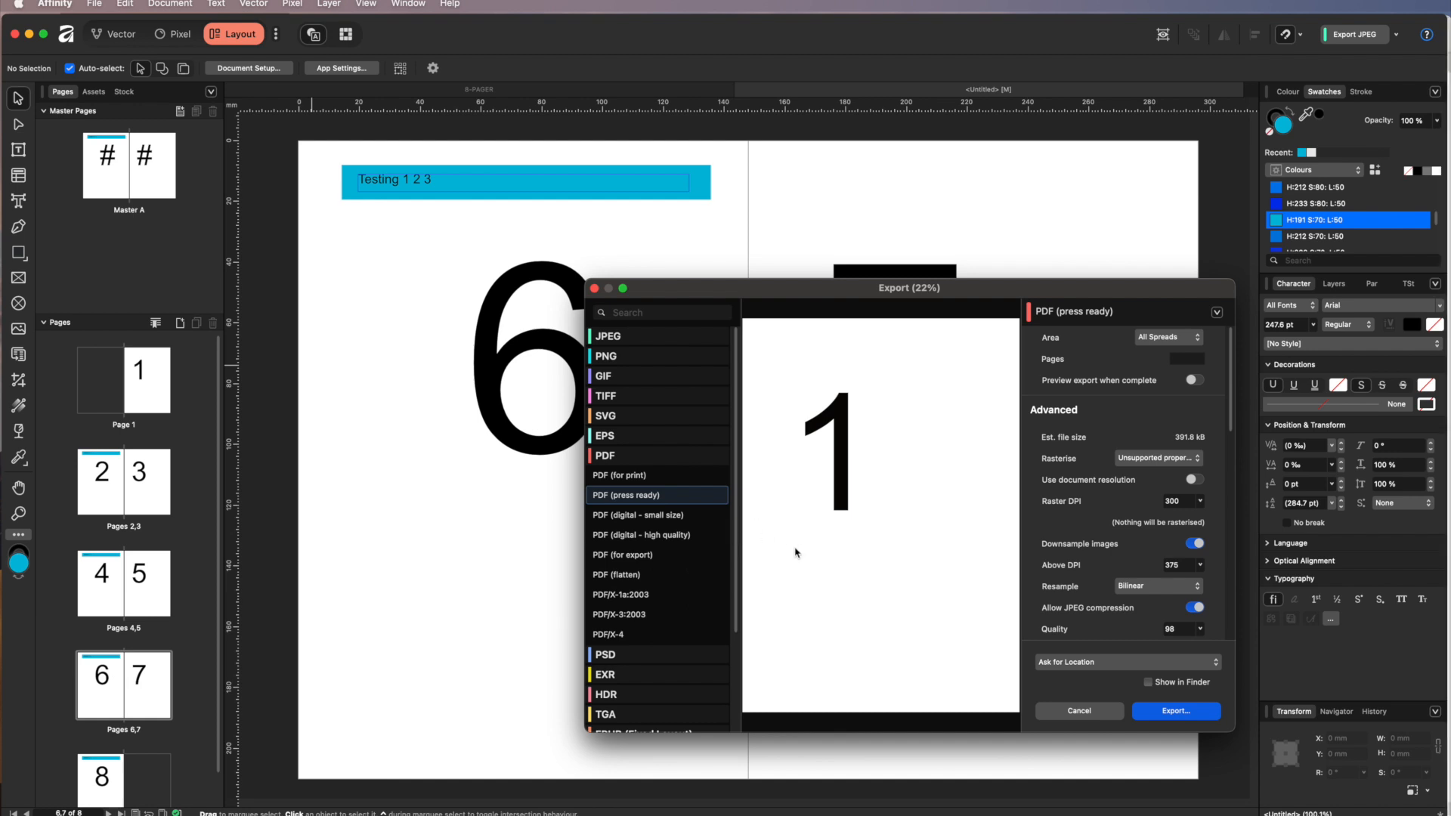
click(1079, 711)
Open the print settings and set the Document Layout model to Booklet.
click(94, 4)
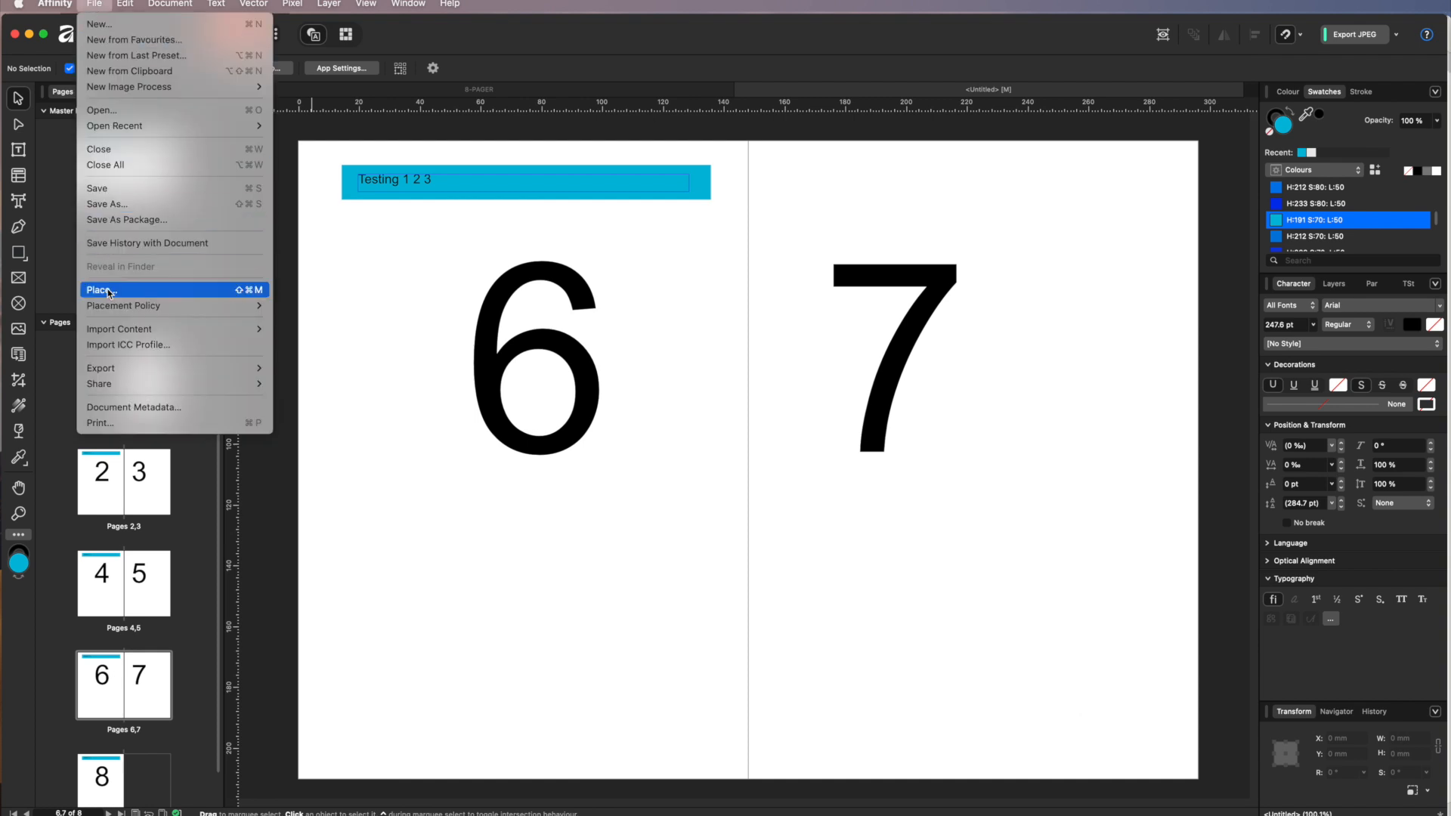
click(106, 423)
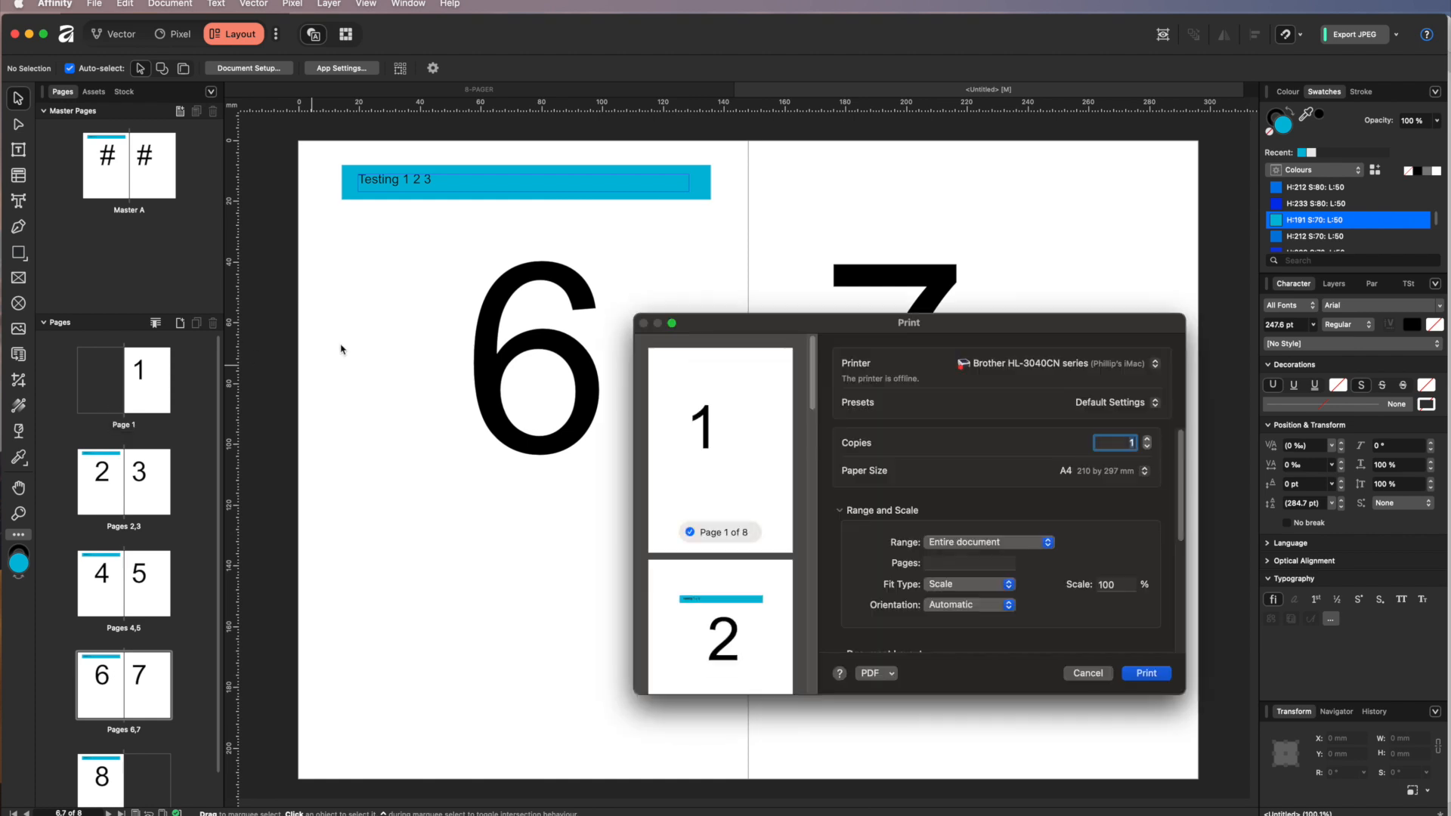
drag(741, 325, 481, 252)
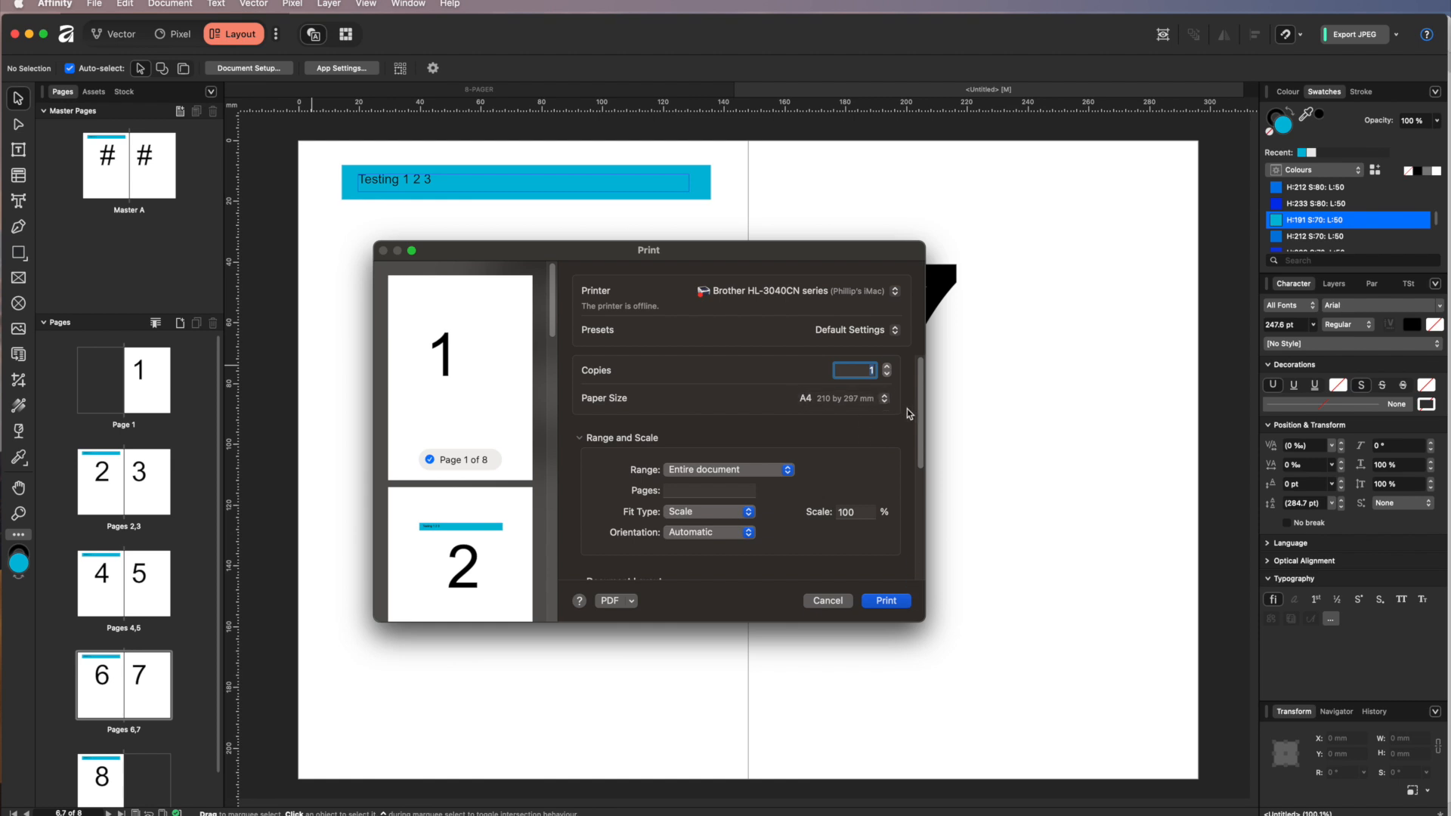
drag(919, 397, 917, 468)
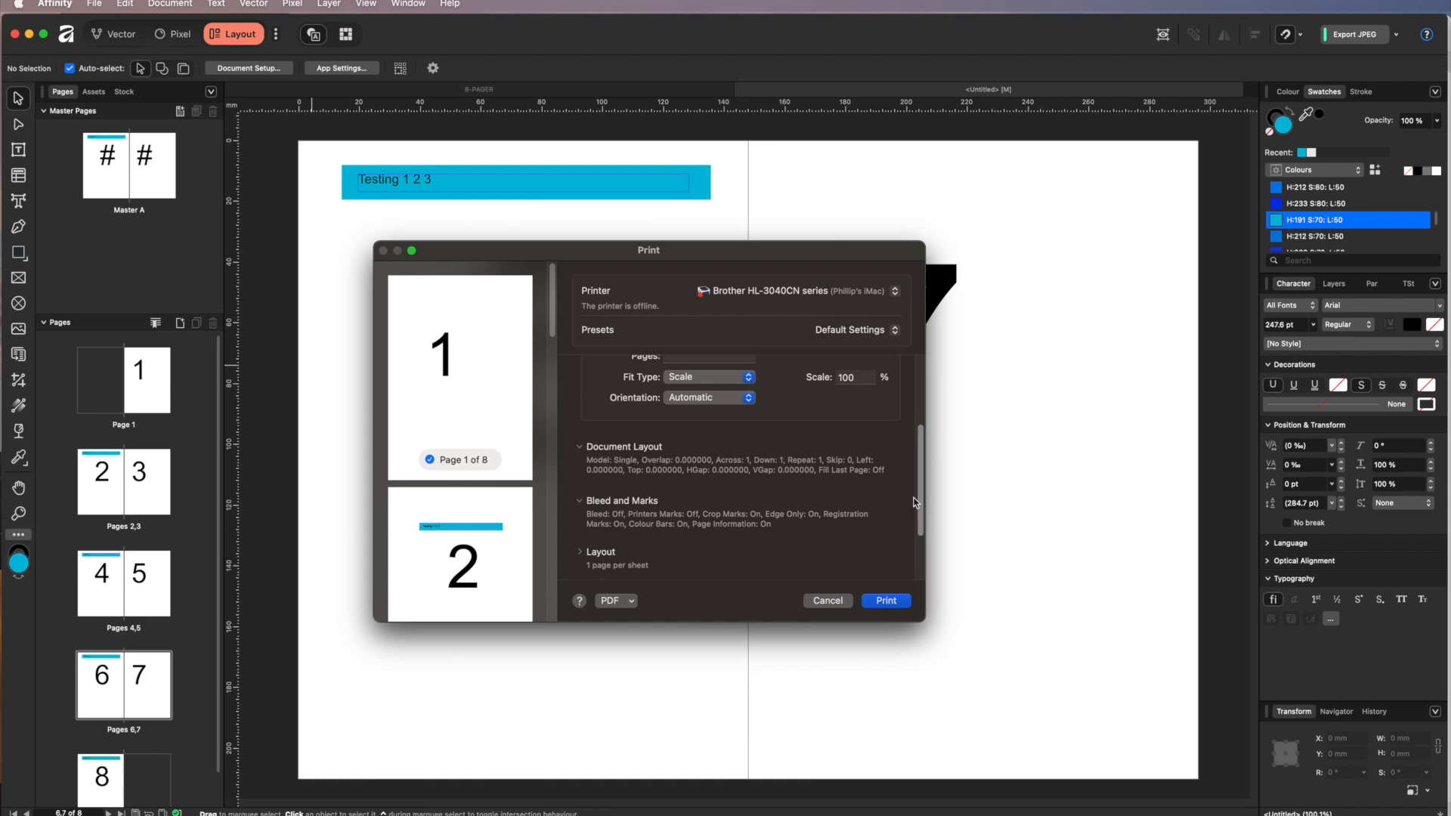
mouse_move(917, 490)
mouse_down()
mouse_move(914, 557)
mouse_move(919, 508)
mouse_up()
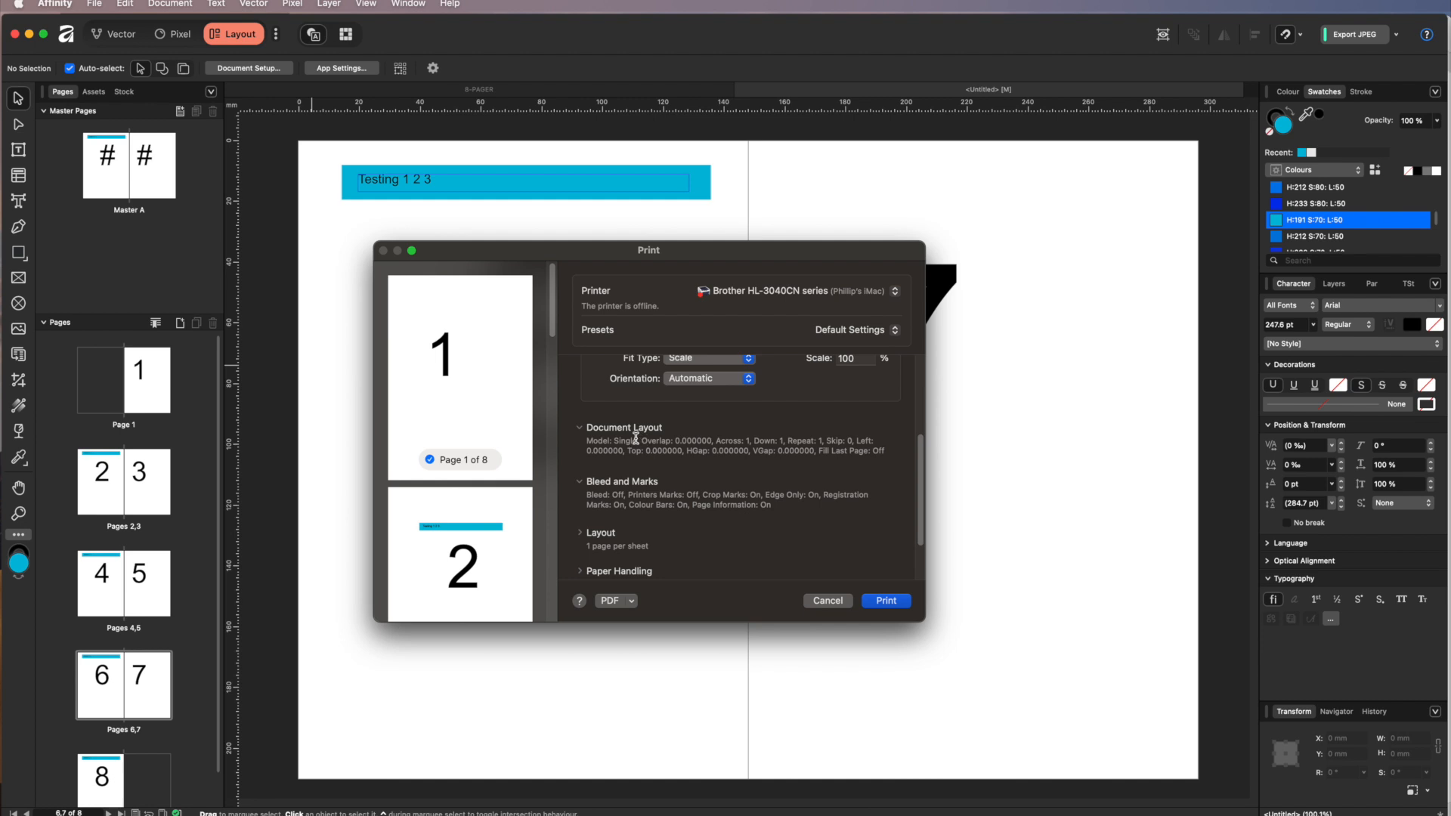
click(580, 428)
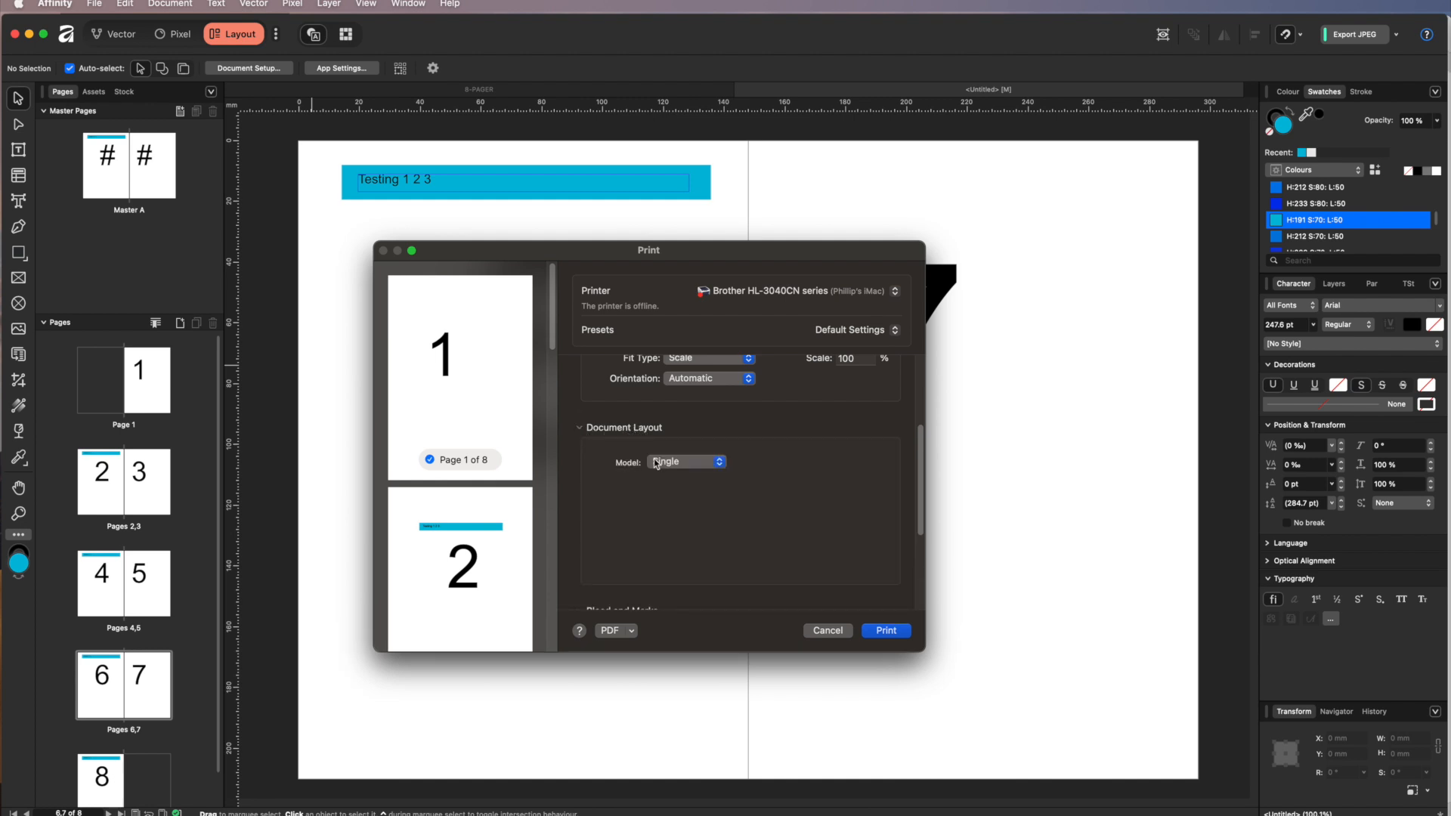
click(713, 470)
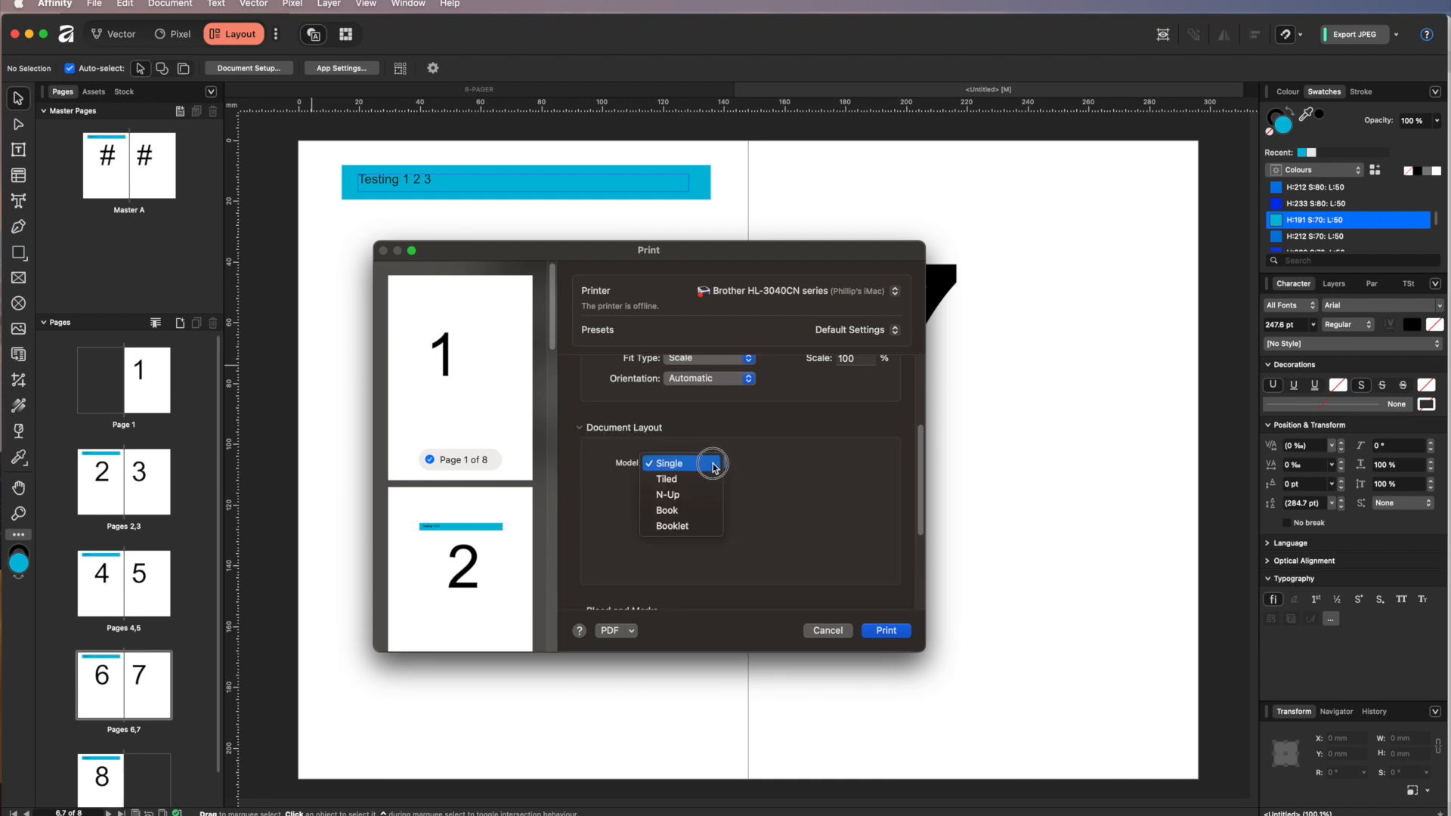
click(668, 529)
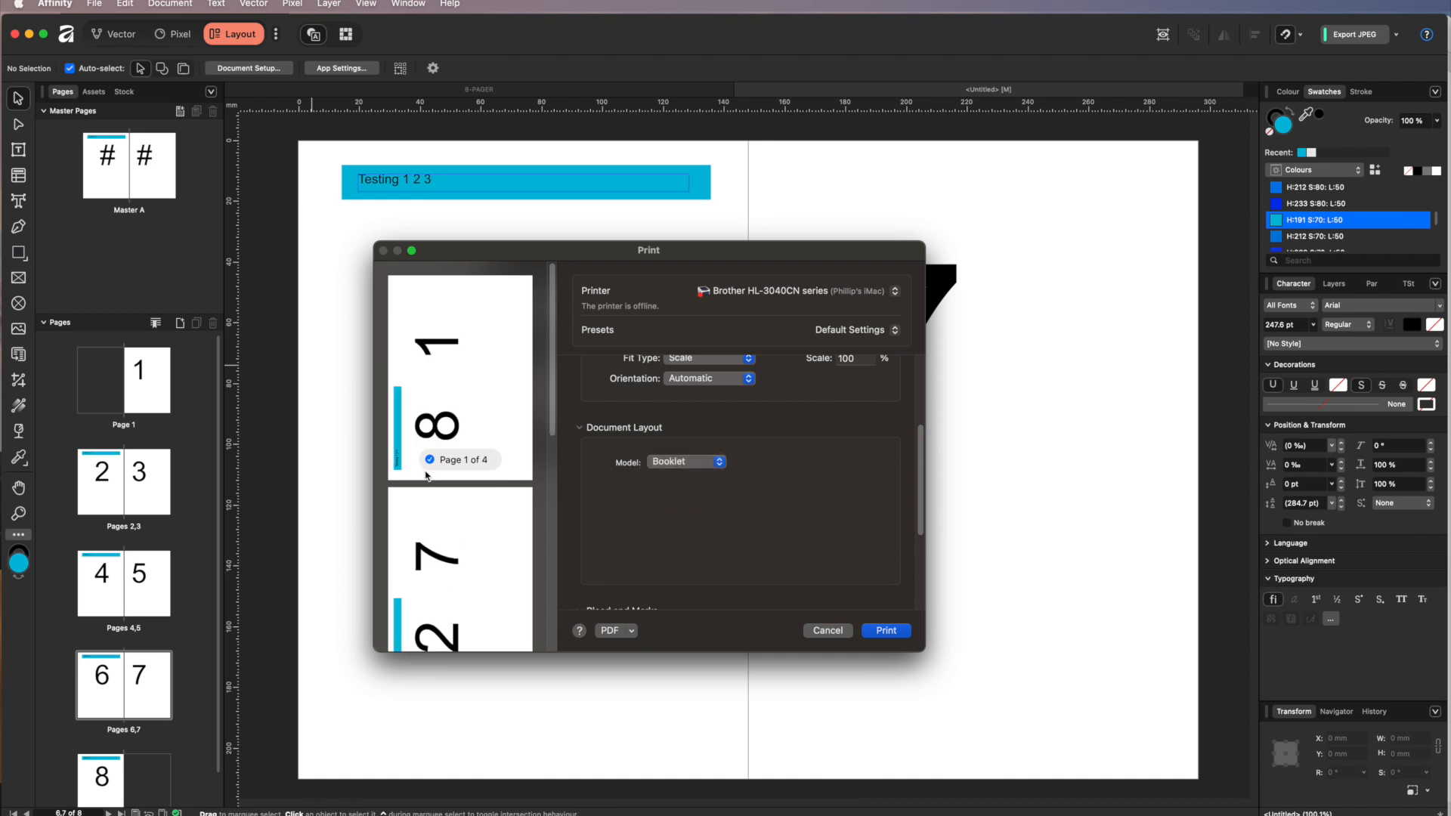
Check the imposed booklet pages in the print preview and choose to save the print output as a PDF.
drag(553, 430, 557, 462)
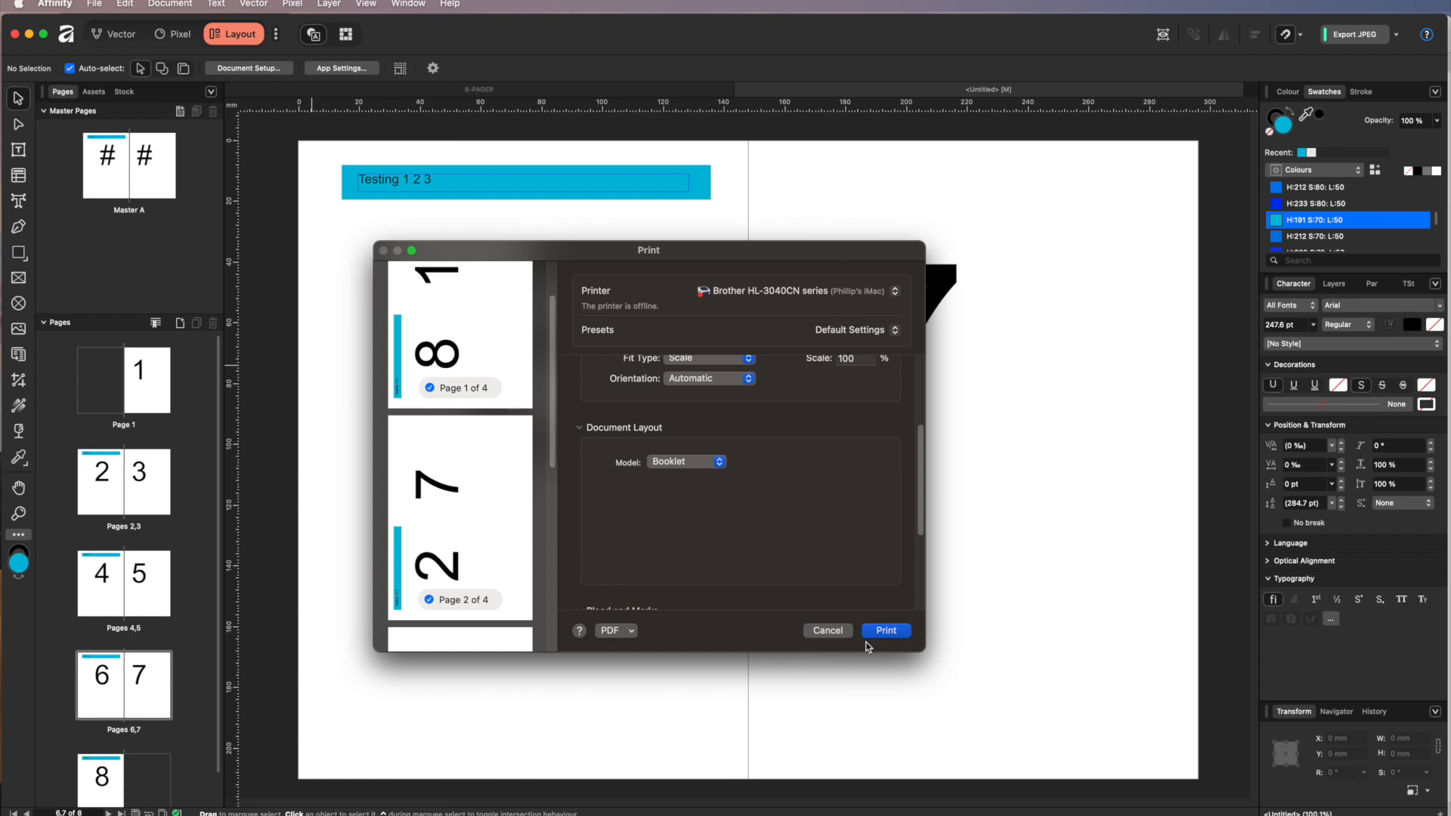
scroll(721, 580, up, 1)
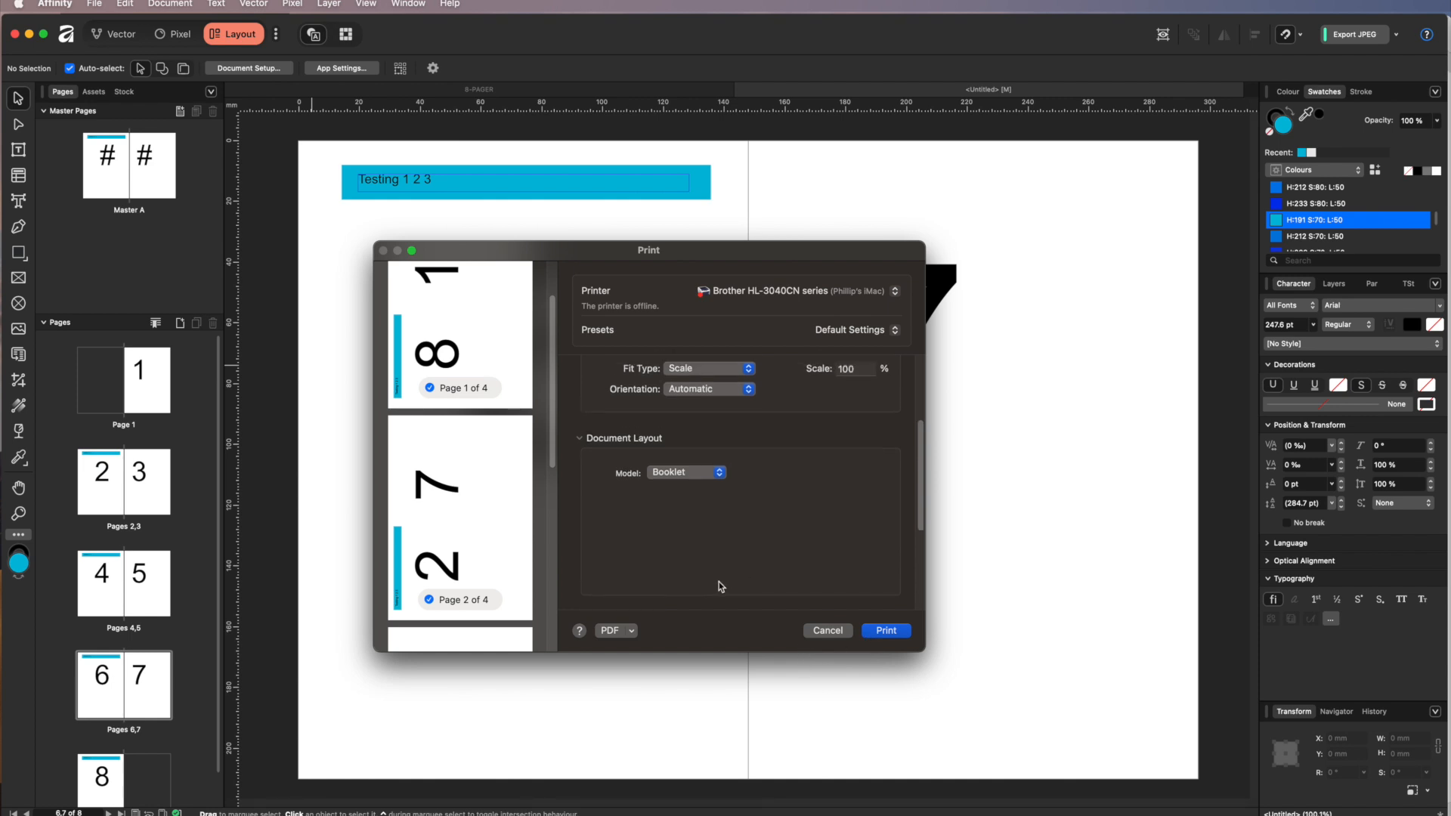
scroll(718, 586, up, 1)
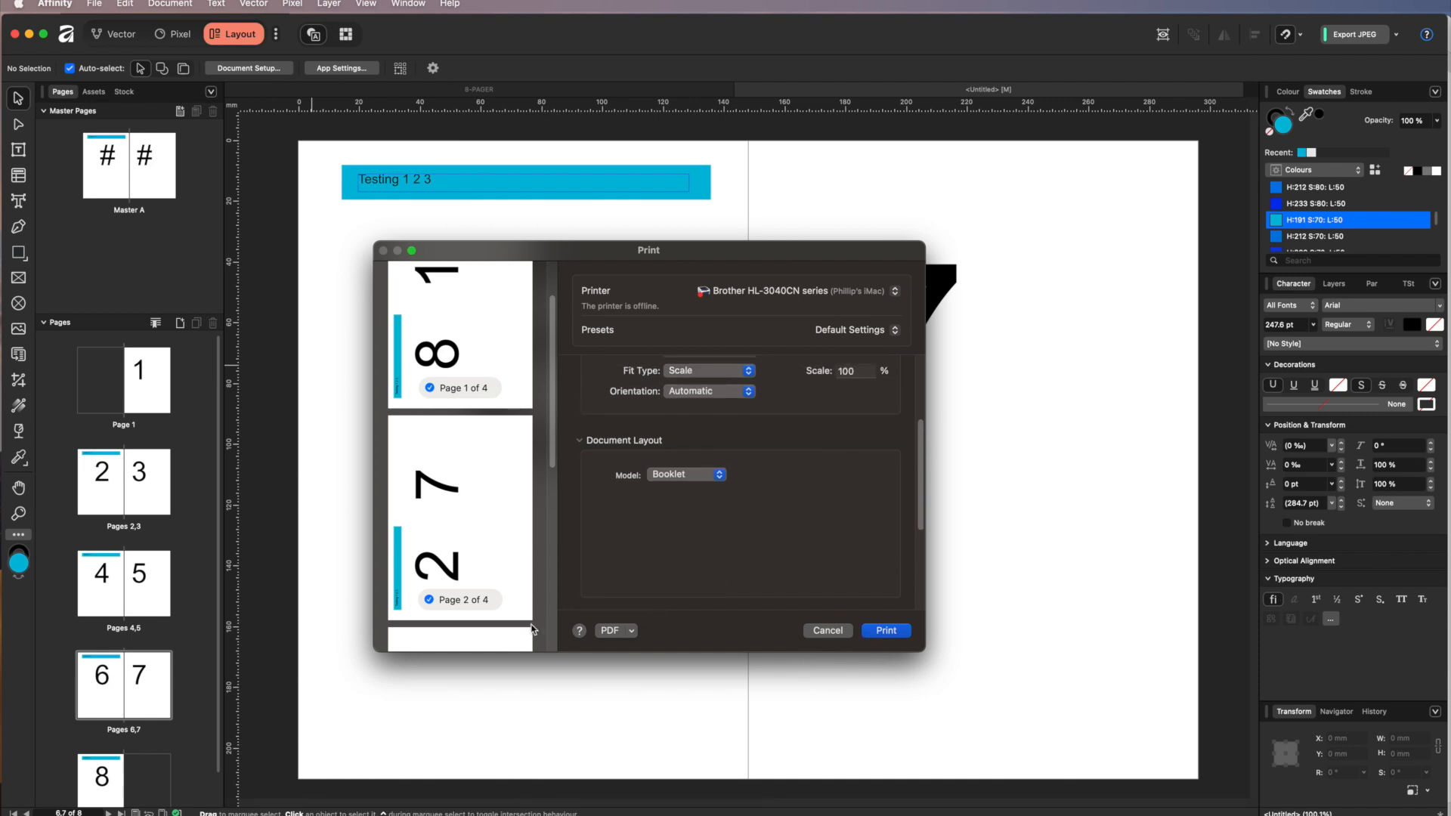
scroll(532, 628, down, 1)
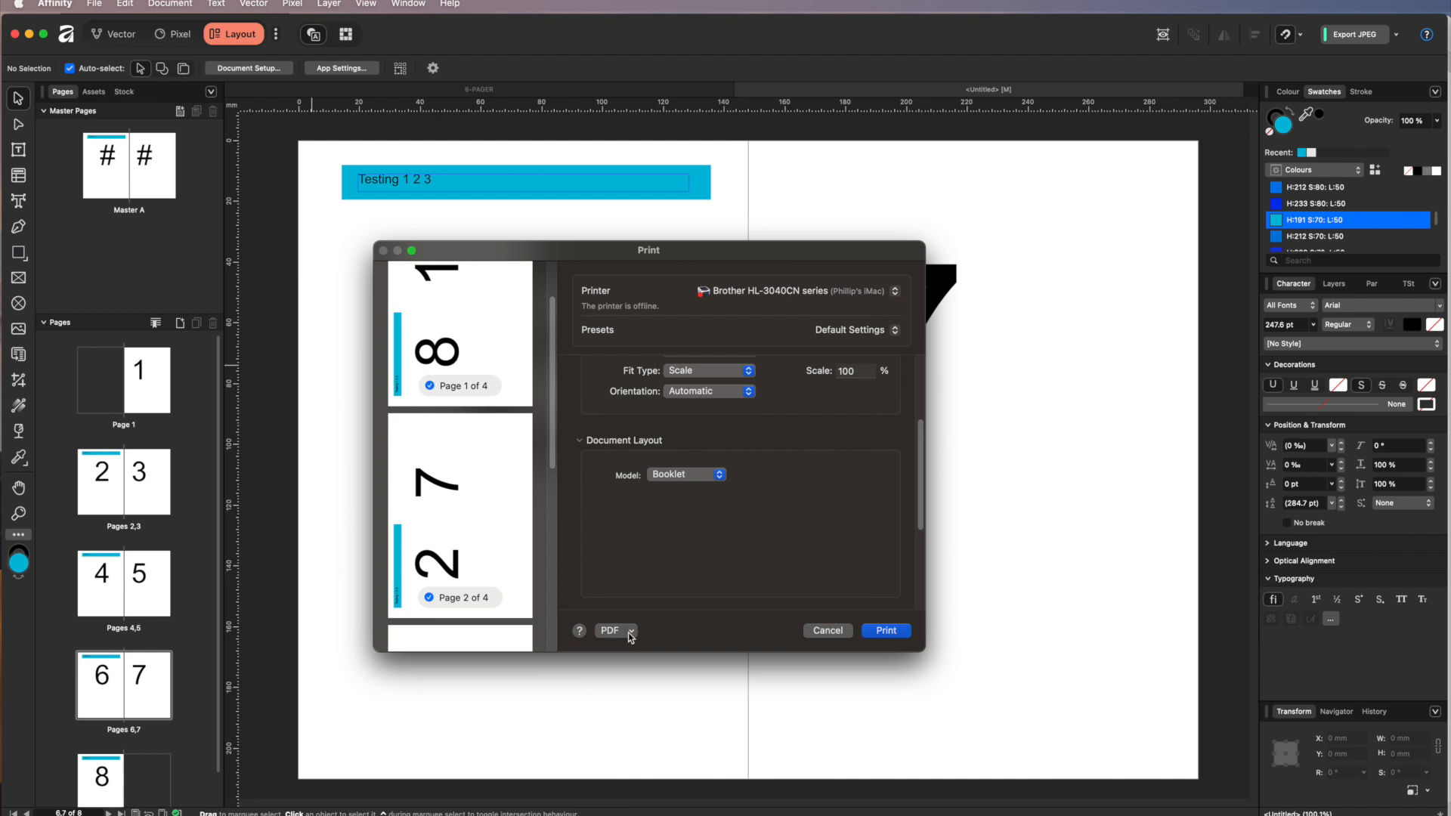
click(630, 632)
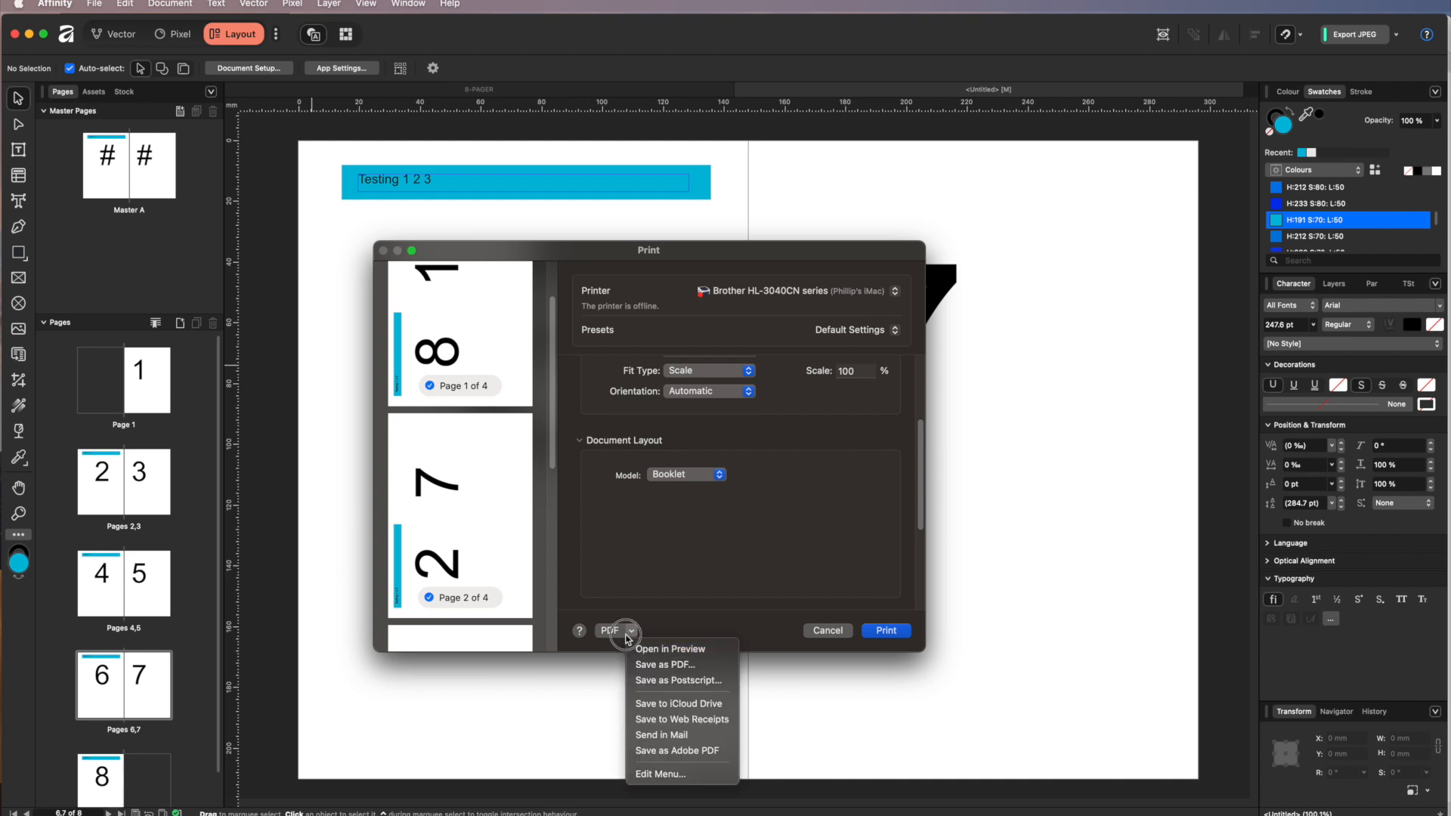
click(646, 666)
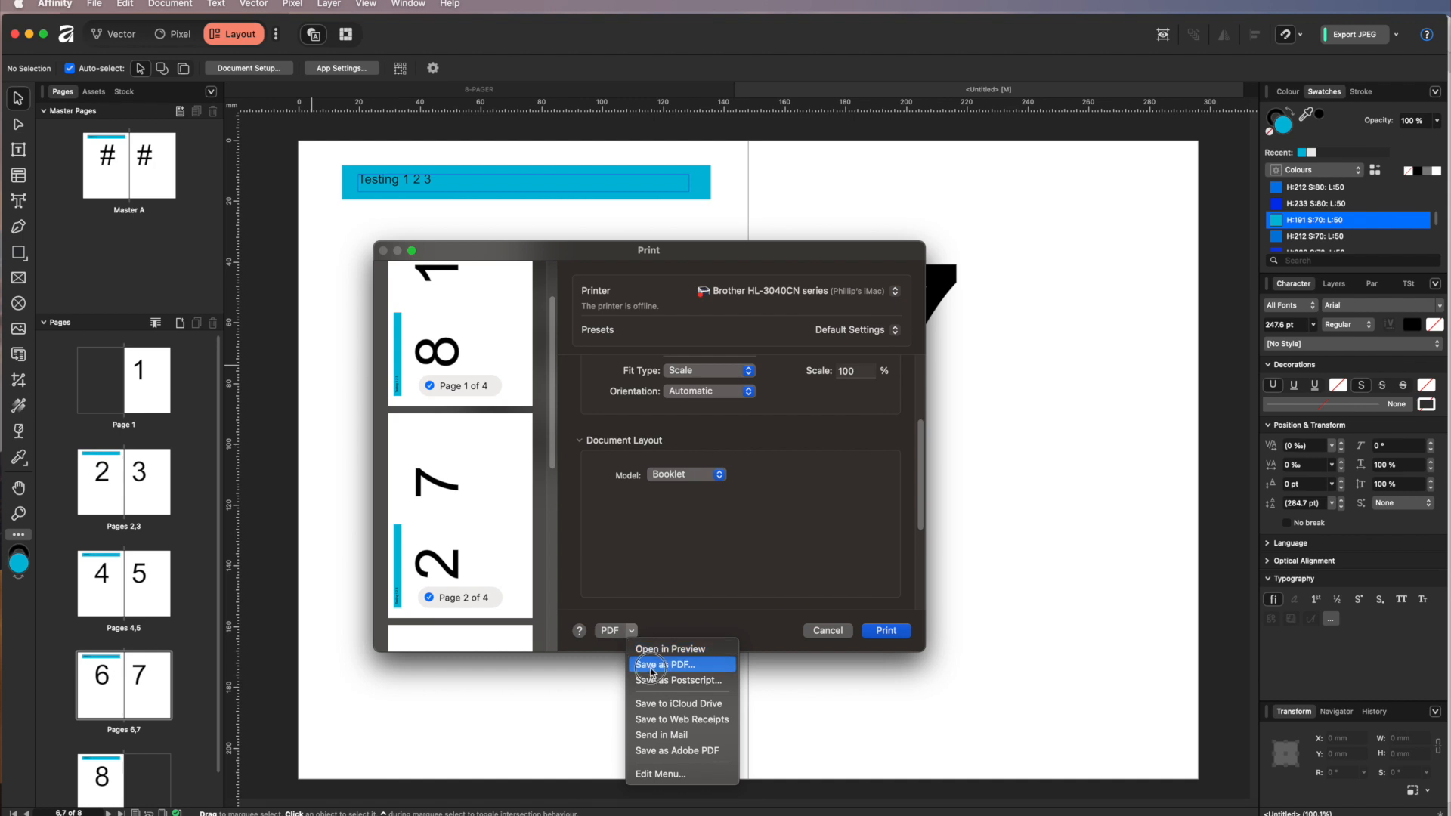
click(650, 666)
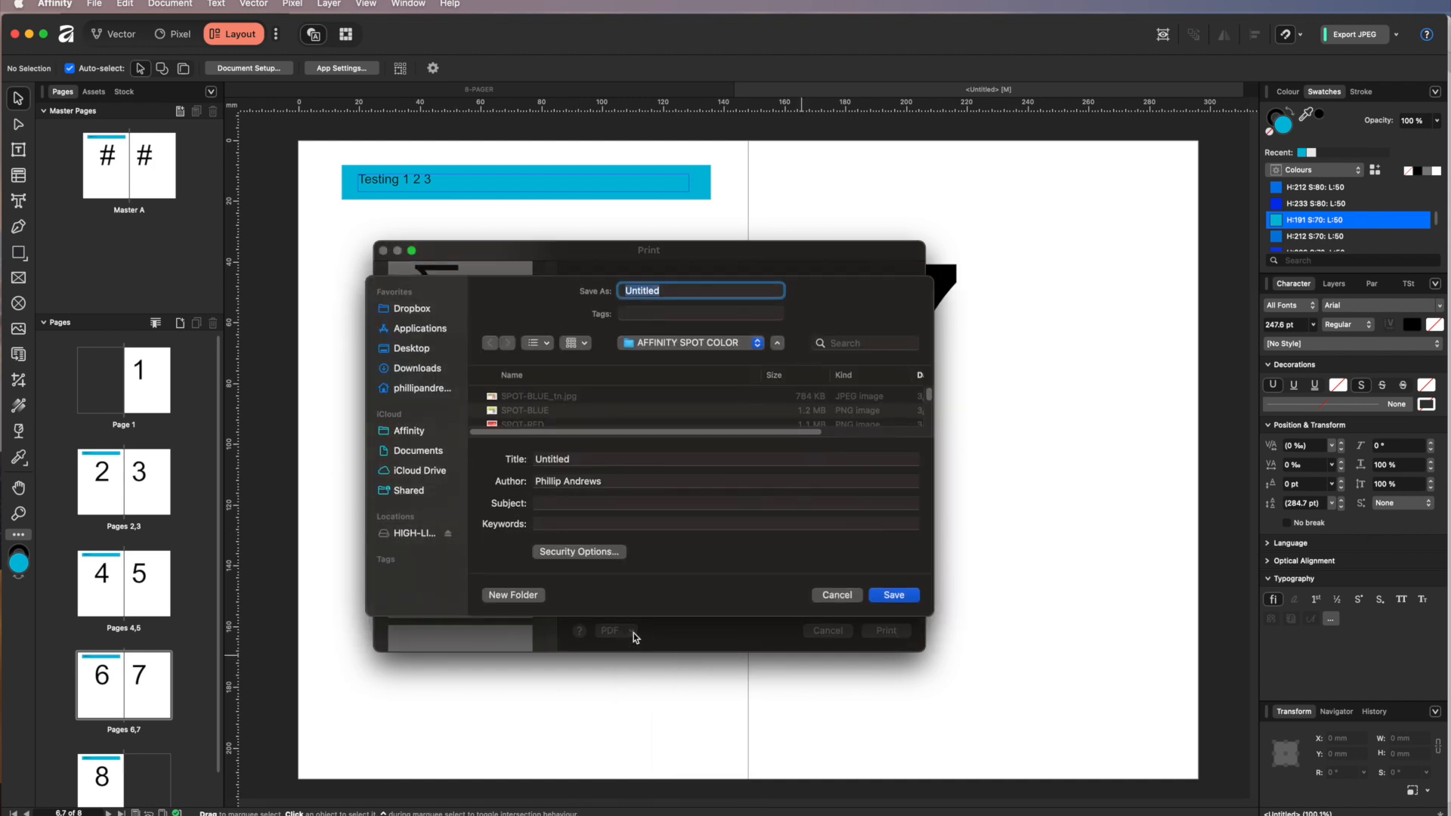
Name the PDF "book test" and save it in the BOOKLET-Set-up folder.
click(650, 291)
double_click(651, 291)
text(book test)
click(750, 345)
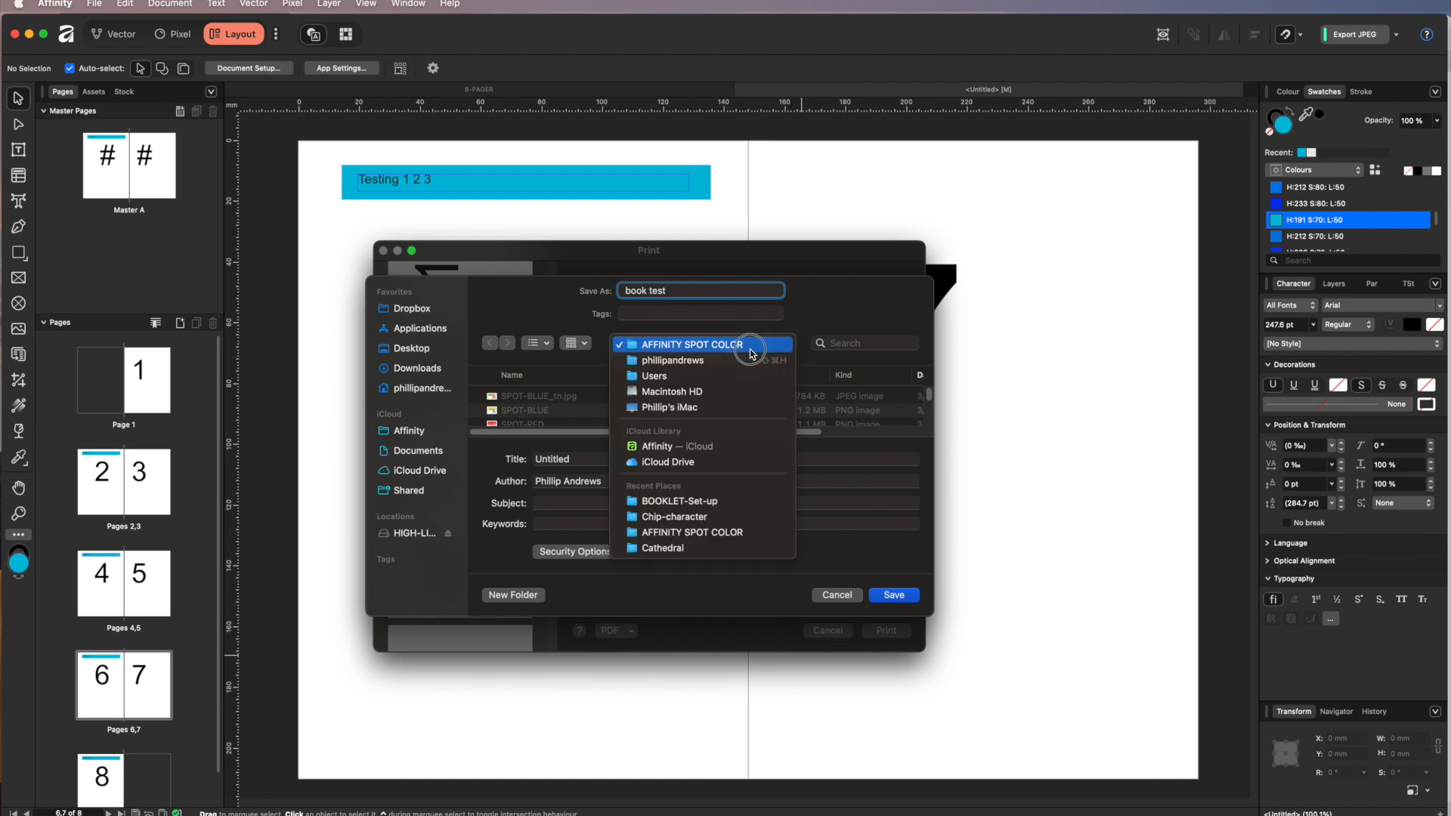
click(692, 500)
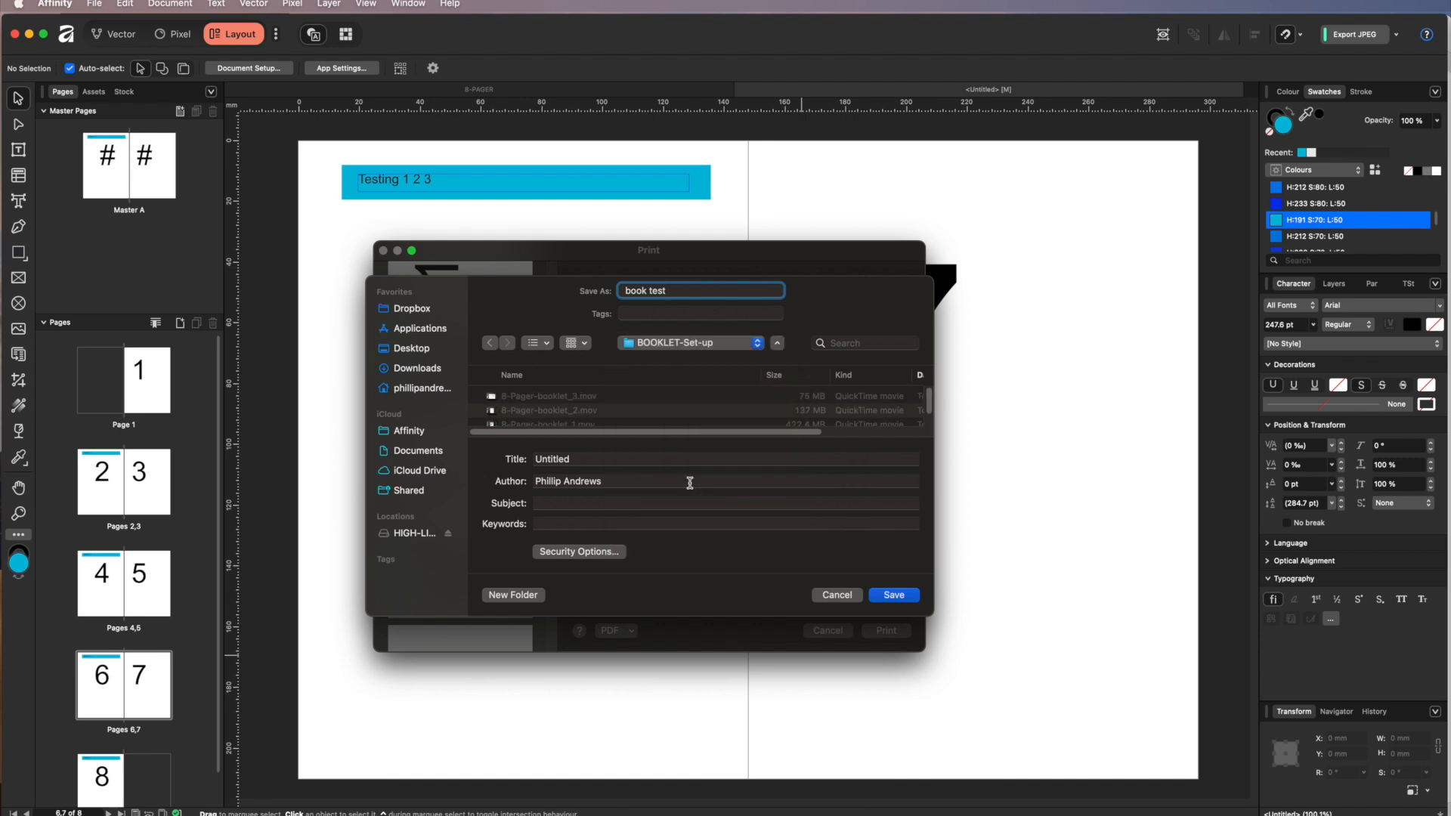
click(895, 597)
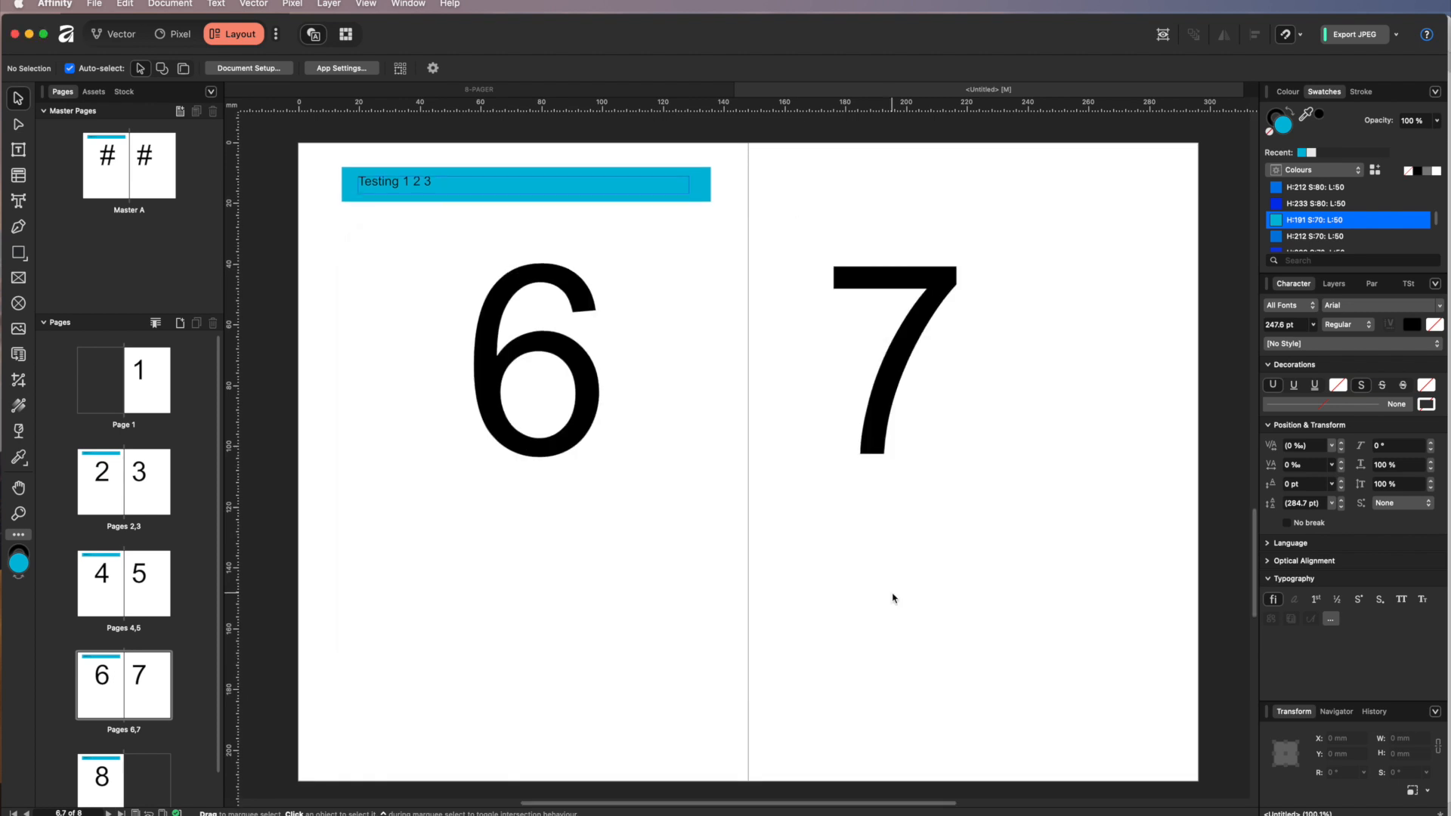
Switch to the BOOKLET-Set-up folder in Finder, open book test.pdf in Preview and examine the page pairing of the booklet sheets.
click(27, 37)
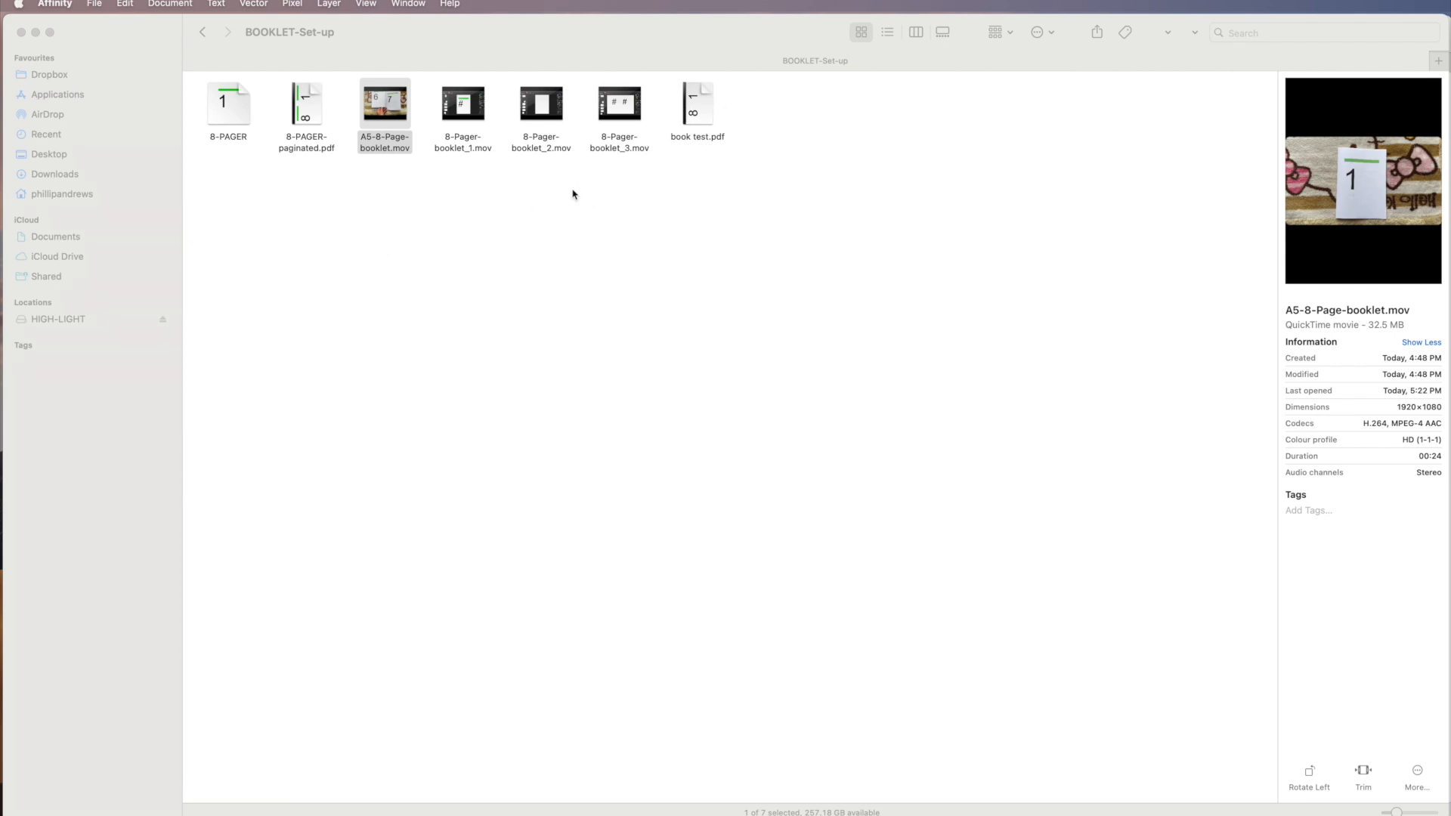
mouse_move(705, 99)
drag(702, 104, 1148, 756)
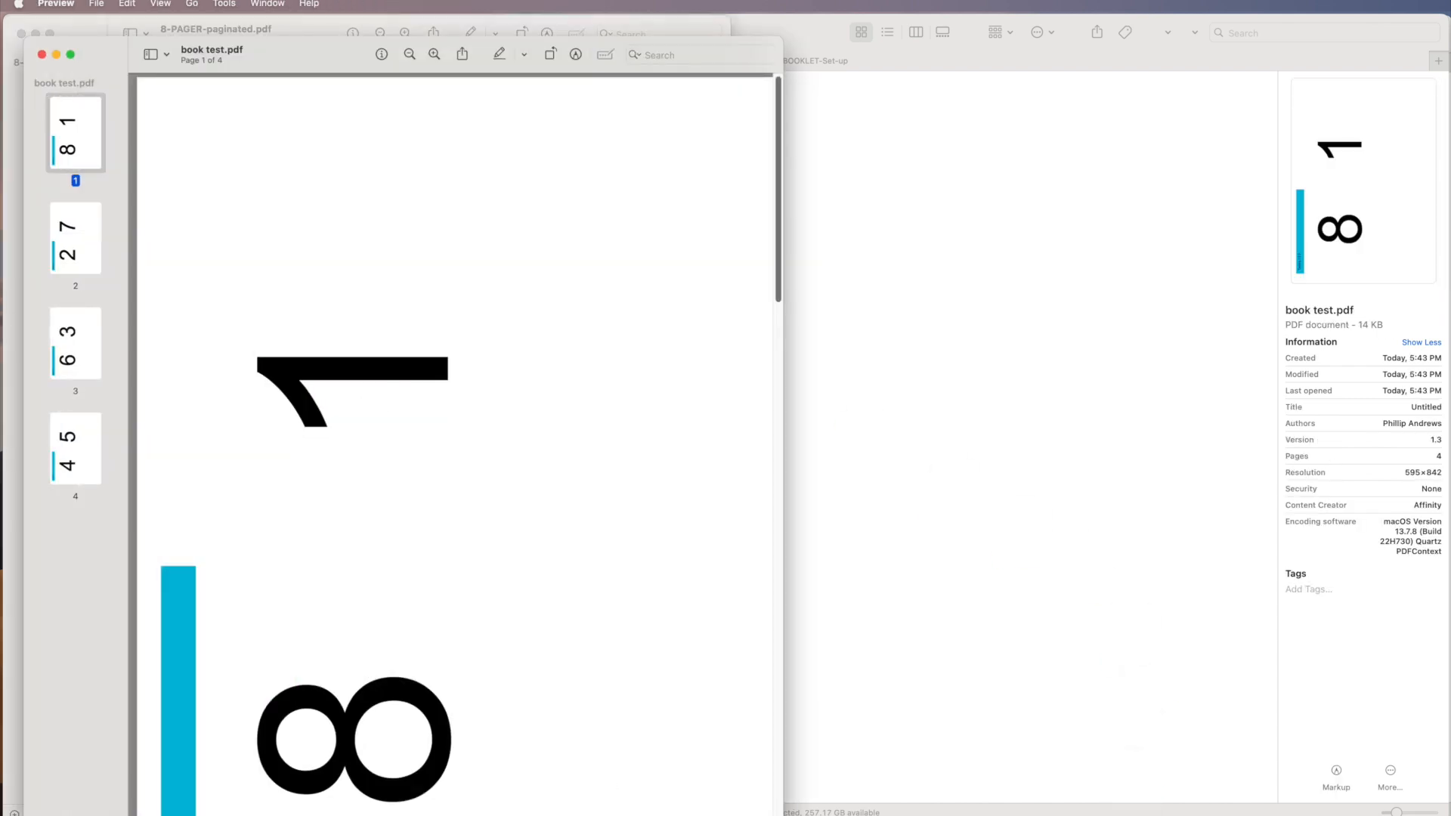
scroll(453, 446, down, 10)
drag(782, 814, 710, 797)
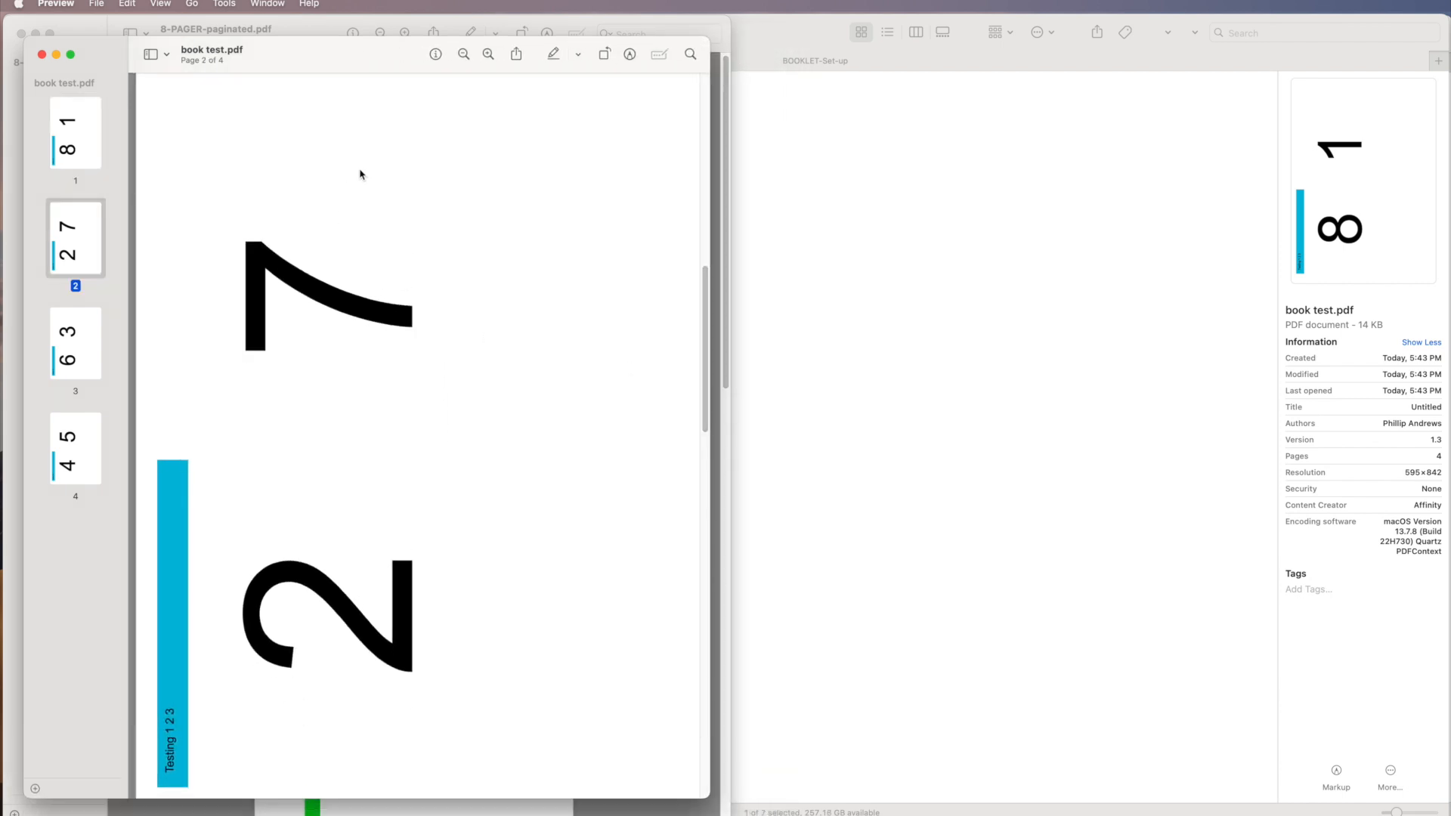
key(super+minus)
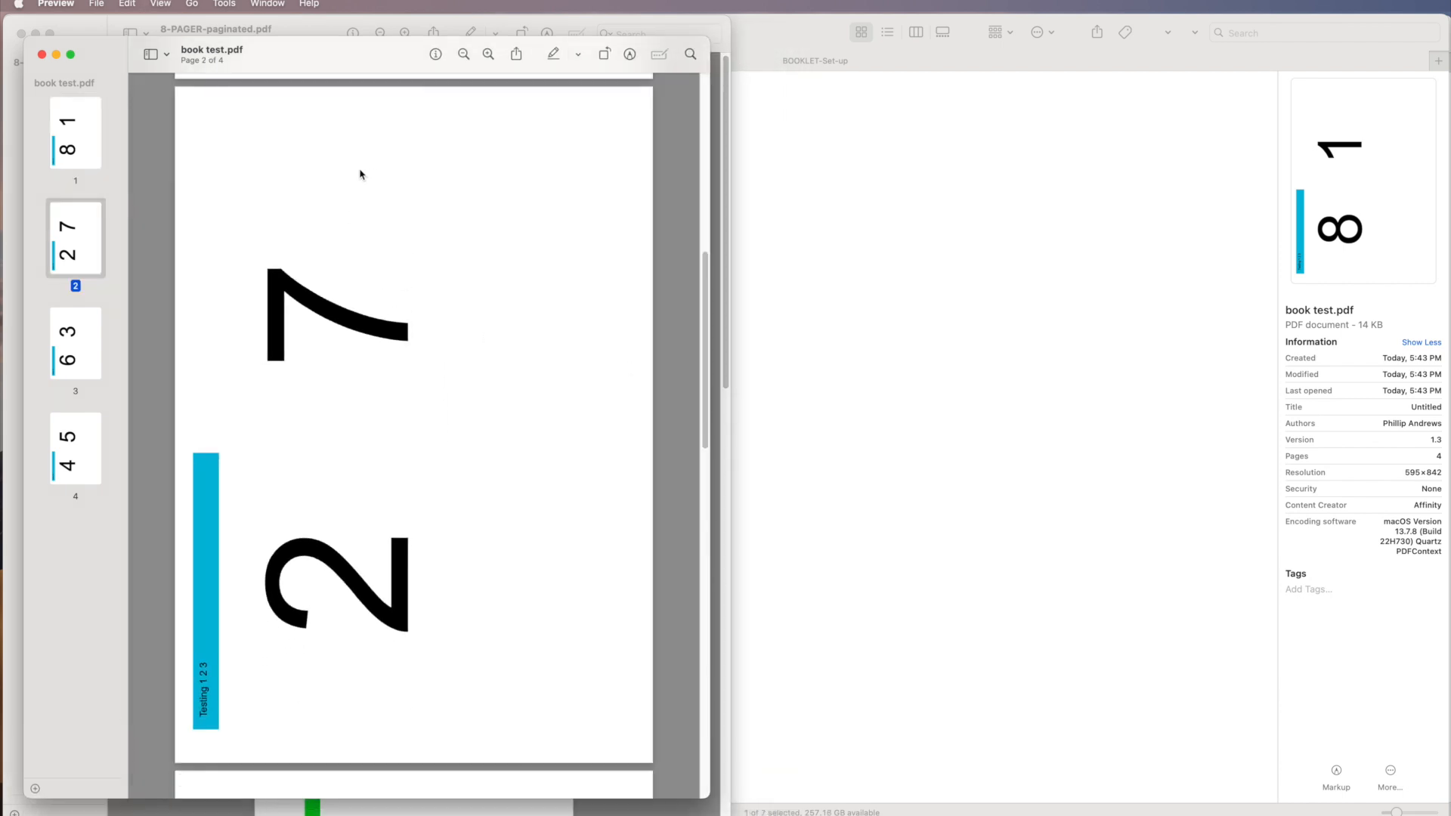
drag(704, 402, 721, 229)
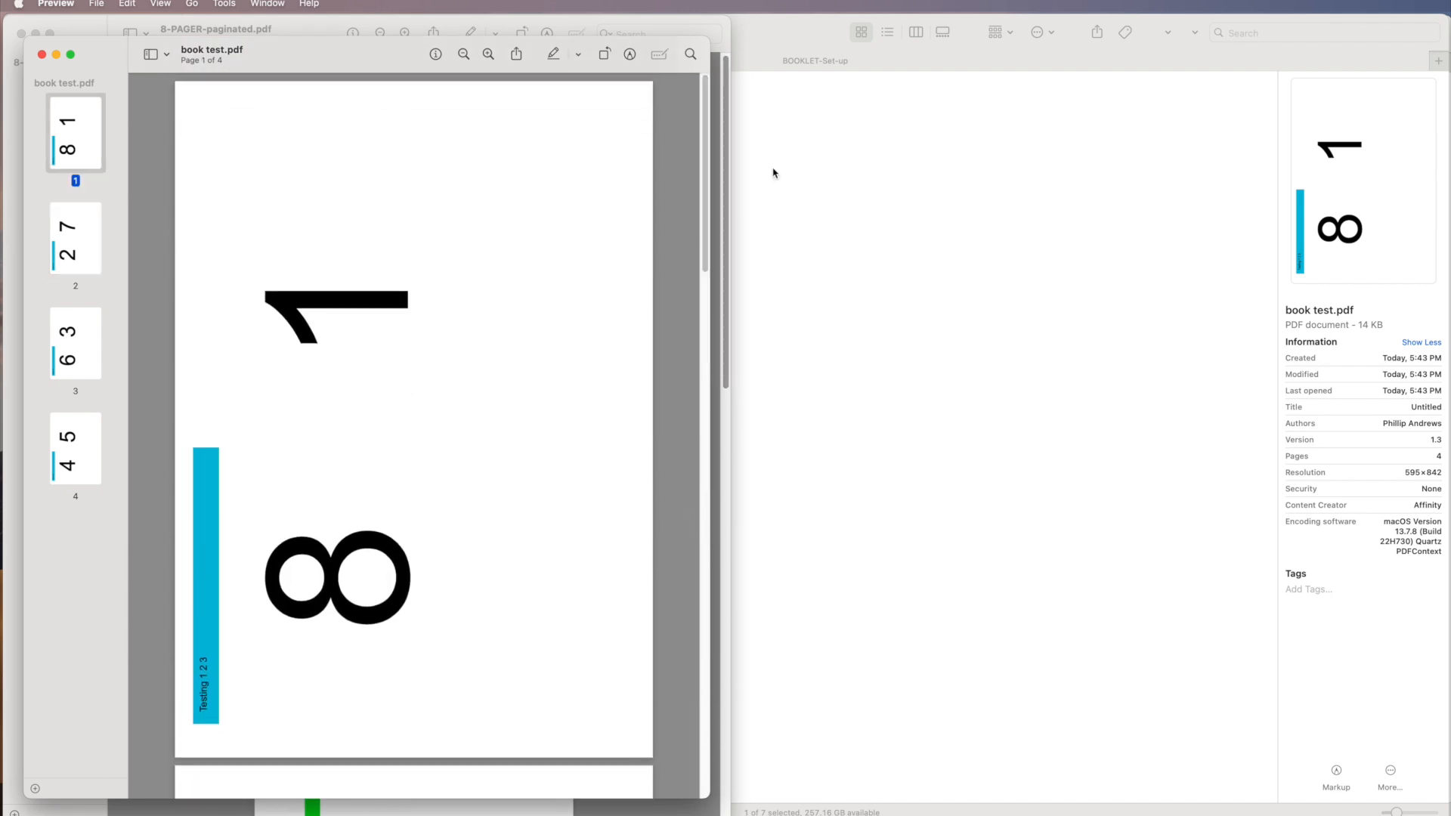